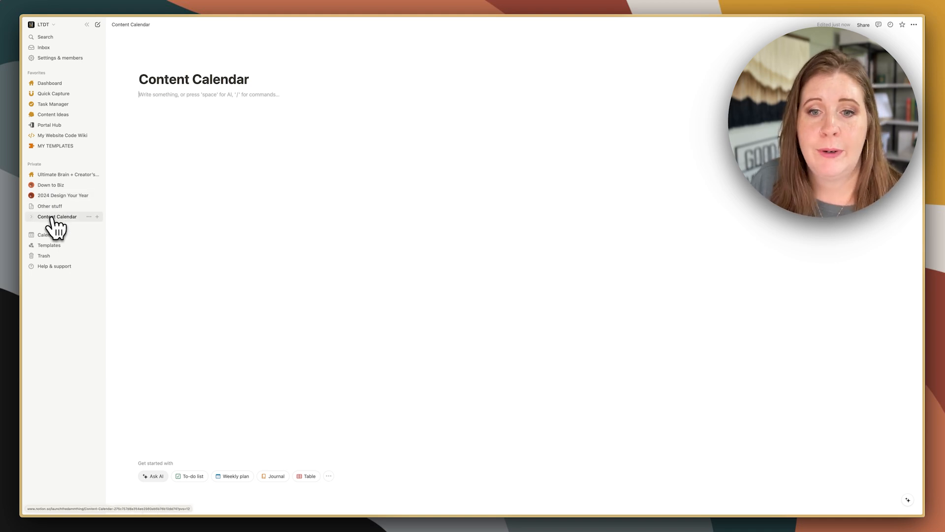
pyautogui.rightClick(87, 219)
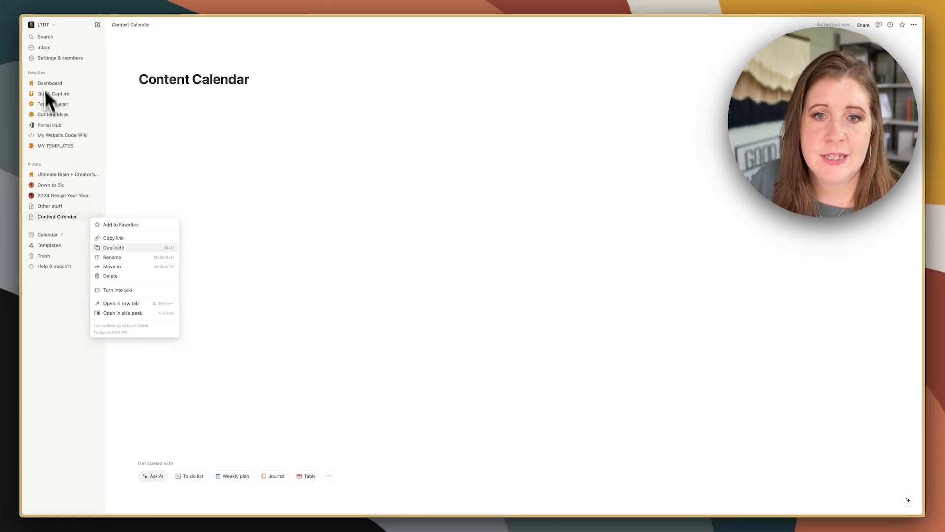
pyautogui.click(129, 183)
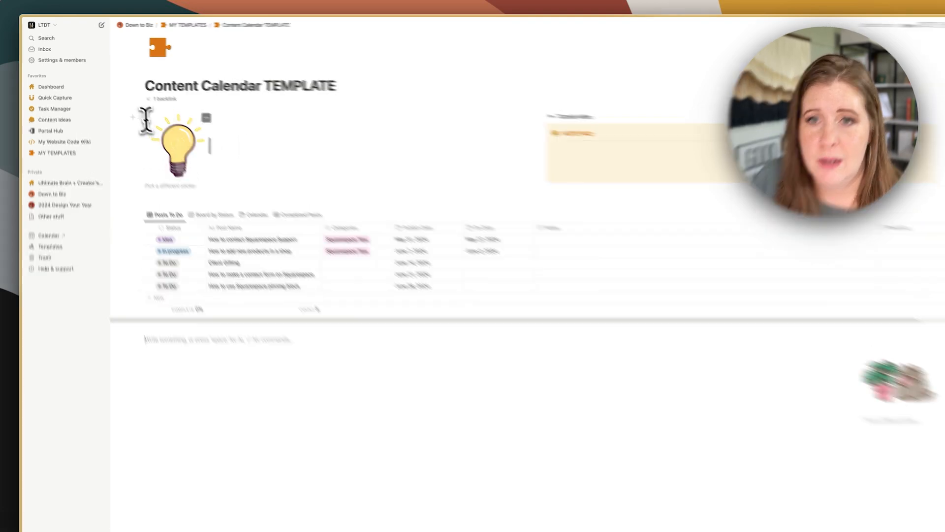
pyautogui.click(134, 112)
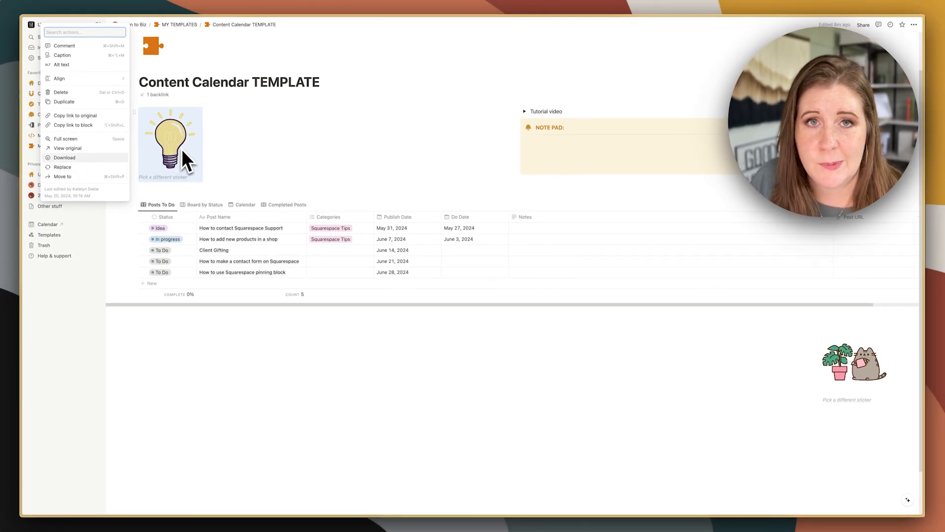
pyautogui.click(229, 147)
pyautogui.click(231, 145)
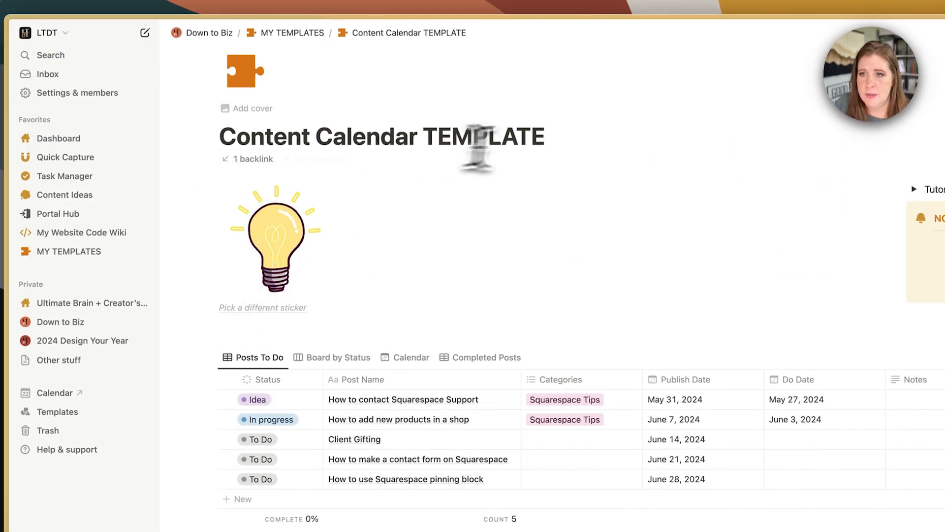
# Add a two-column block on a new line directly below the Content Calendar TEMPLATE title
pyautogui.click(597, 127)
pyautogui.press('Return')
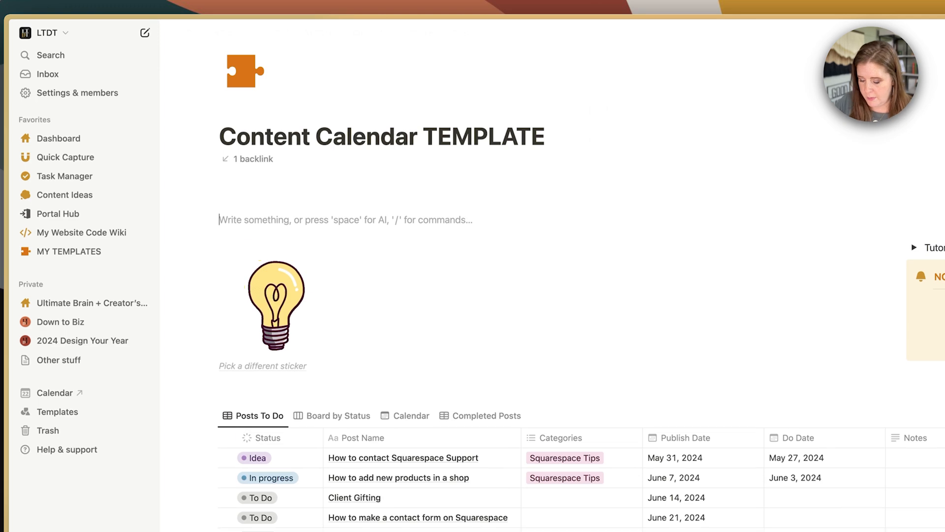
pyautogui.write('/2 col')
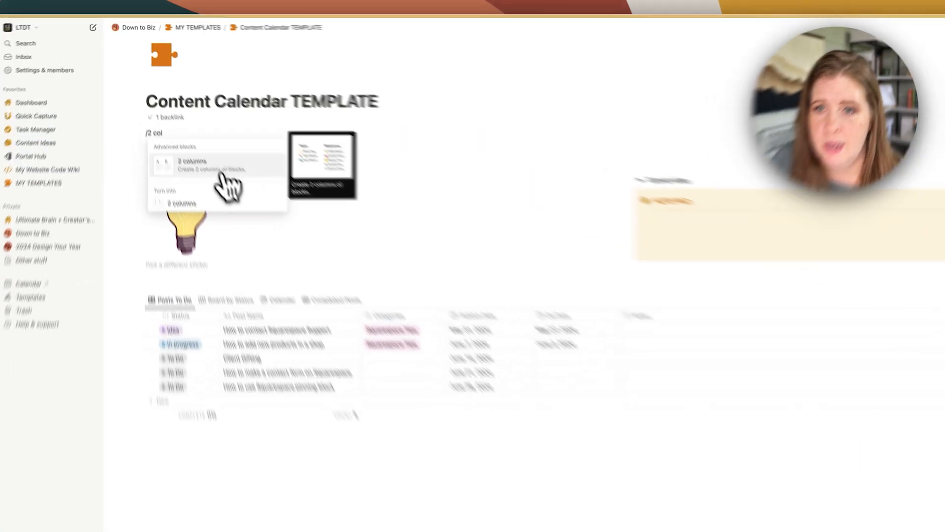
pyautogui.click(187, 131)
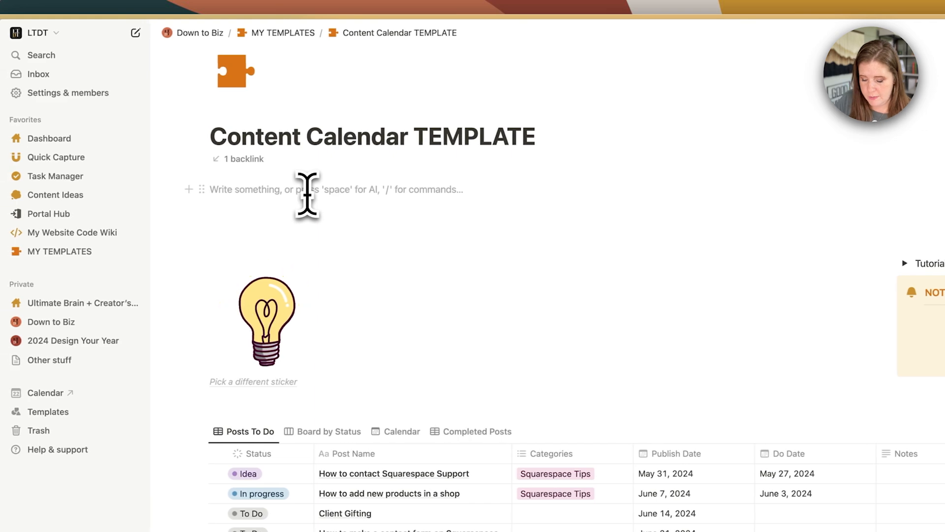
# Insert an empty Embed block in the first column below the page title
pyautogui.write('/iam')
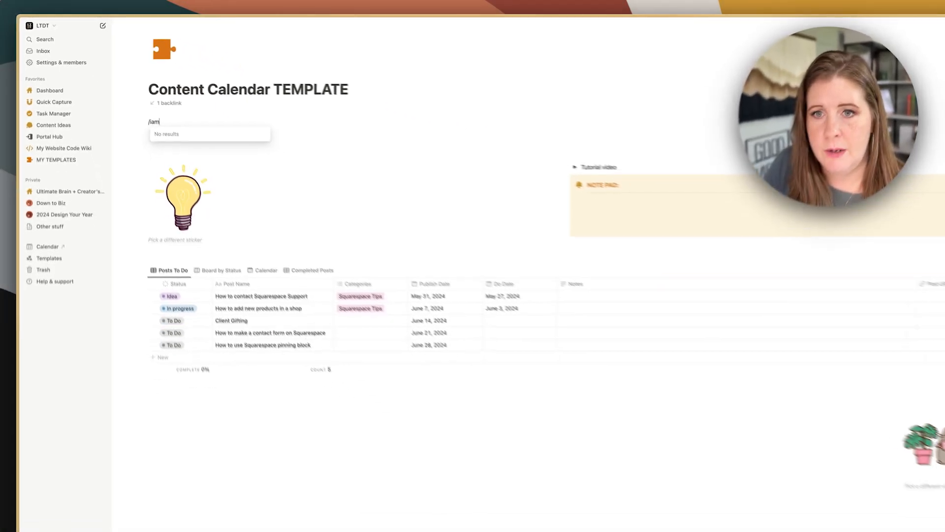
pyautogui.press('BackSpace')
pyautogui.press('BackSpace')
pyautogui.press('BackSpace')
pyautogui.write('embed')
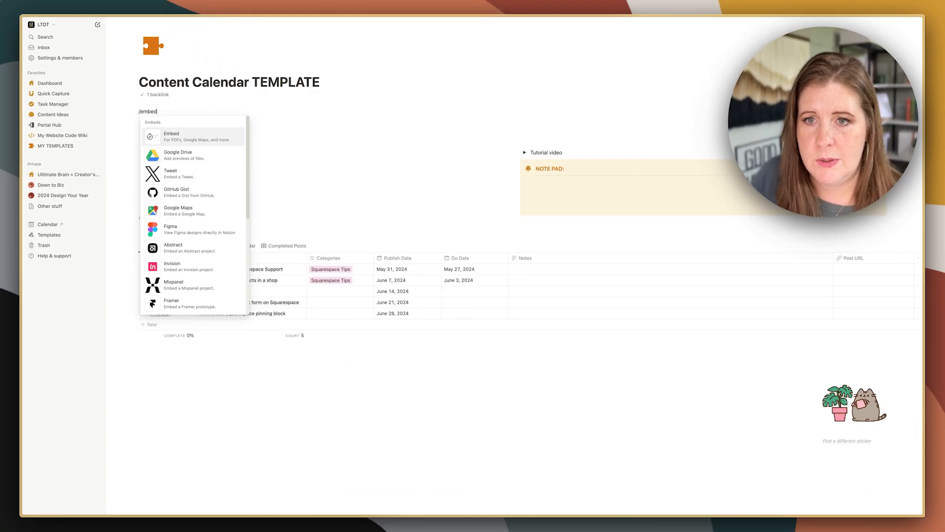
pyautogui.click(213, 150)
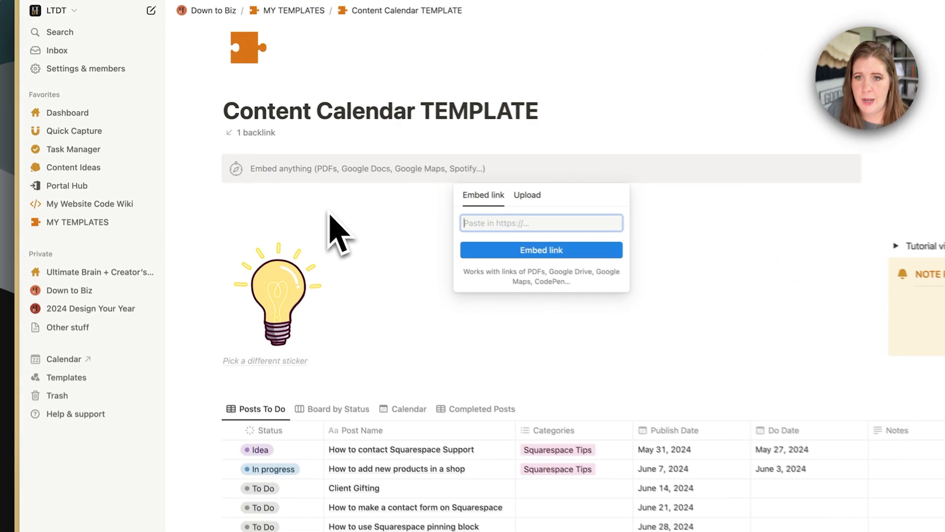
# Copy the link to the original of the lightbulb sticker and embed it in the empty embed block
pyautogui.click(264, 295)
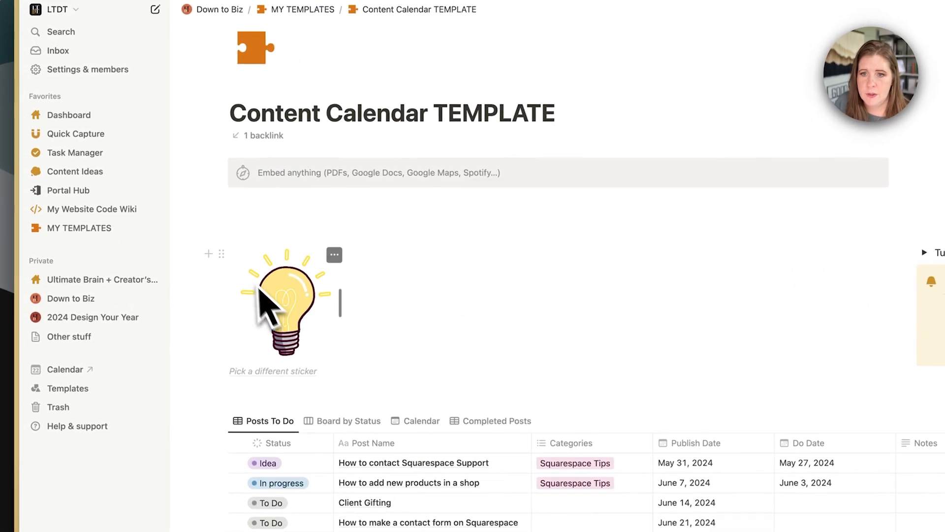
pyautogui.click(216, 246)
pyautogui.click(117, 264)
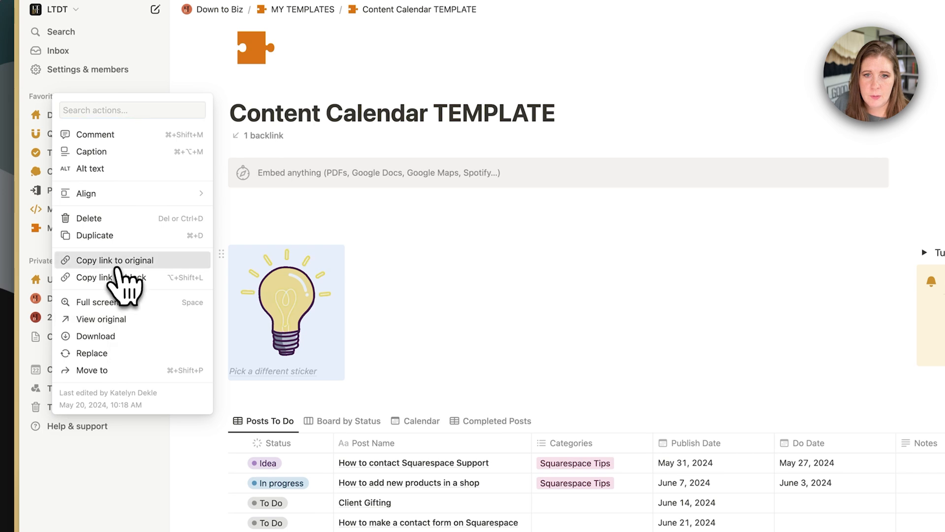
pyautogui.click(329, 175)
pyautogui.hotkey('ctrl', 'v')
pyautogui.click(533, 257)
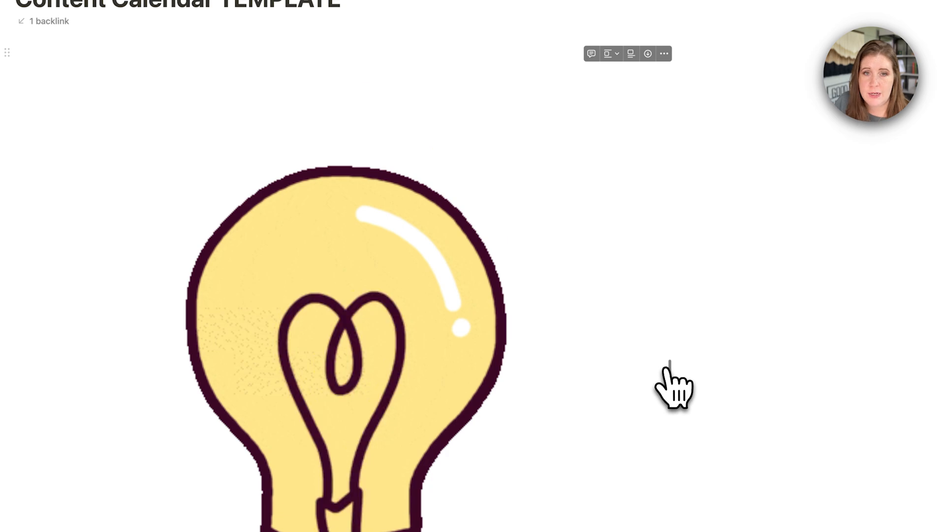
# Resize the embedded lightbulb image until it is about as wide as the existing lightbulb sticker
pyautogui.click(667, 366)
pyautogui.moveTo(668, 366); pyautogui.dragTo(380, 256)
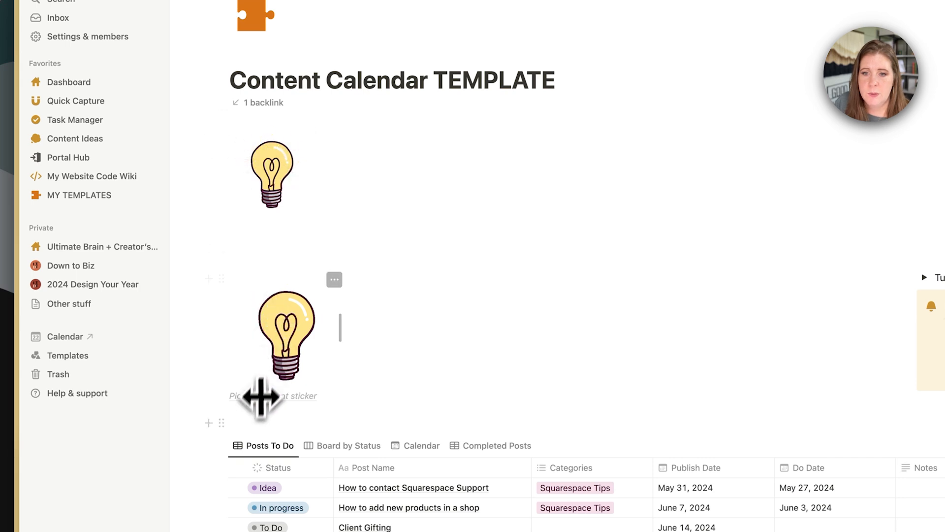
pyautogui.click(304, 134)
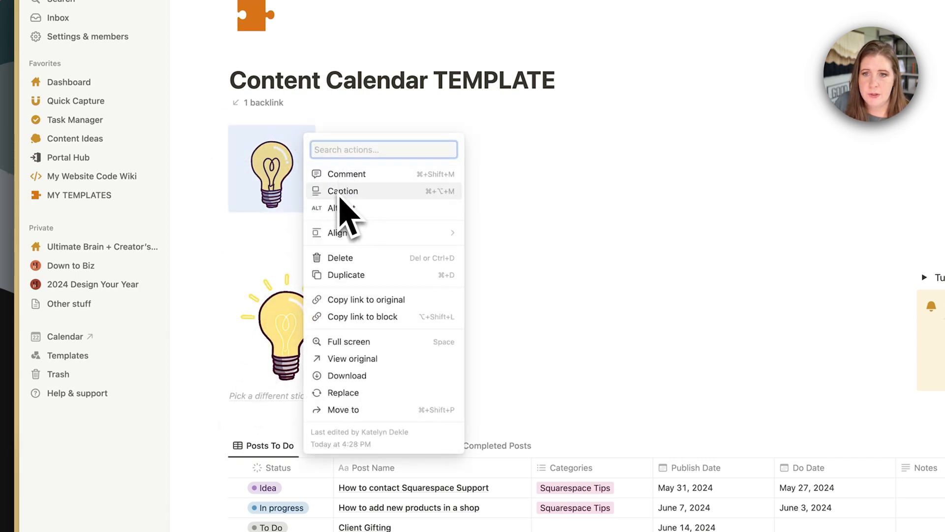
pyautogui.click(493, 177)
pyautogui.moveTo(310, 171); pyautogui.dragTo(474, 173)
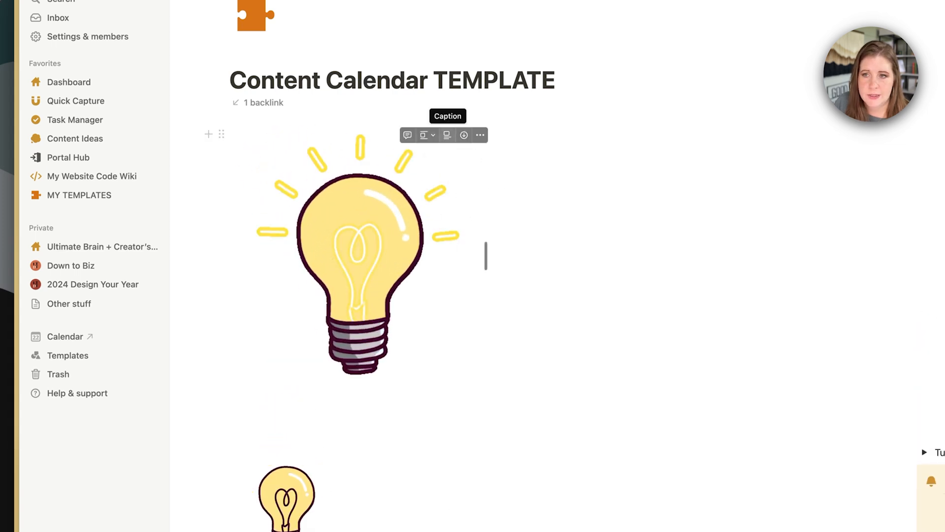
pyautogui.moveTo(484, 252); pyautogui.dragTo(339, 226)
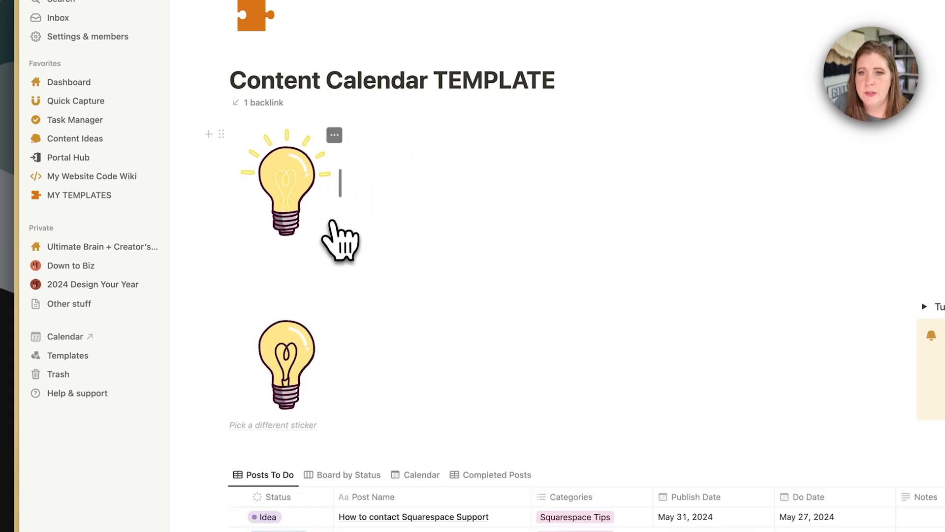
# Look through the embedded lightbulb's block actions and remove the duplicate image from below the page title
pyautogui.click(333, 134)
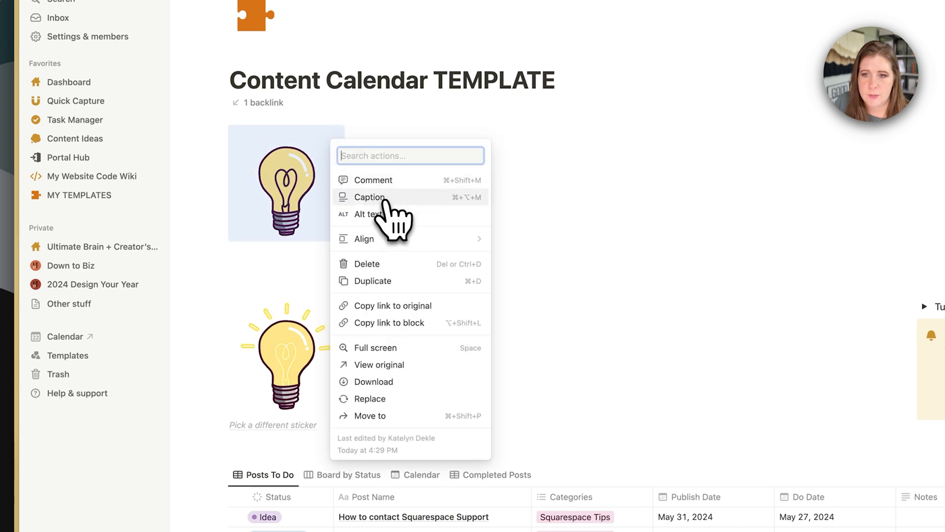
pyautogui.click(523, 221)
pyautogui.click(221, 133)
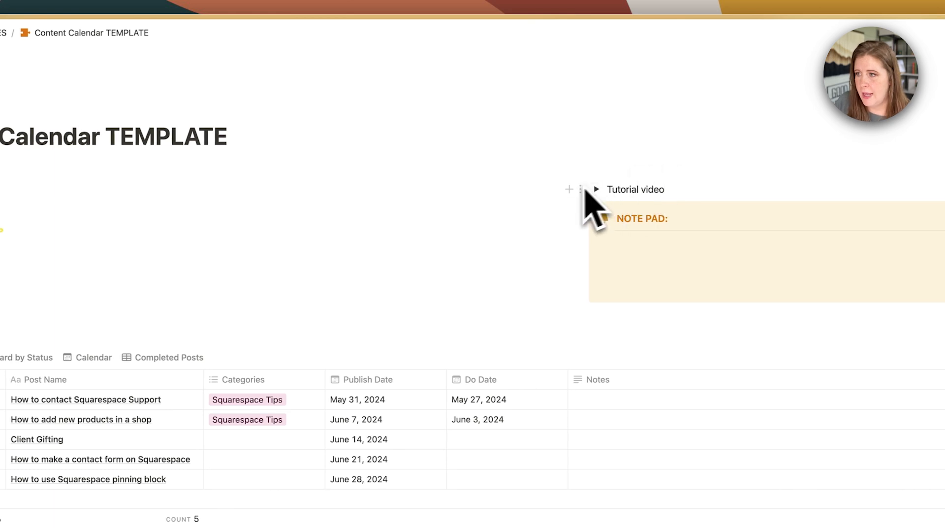
# Bring up the toggle block options on a new line below the Tutorial video toggle and discard that line
pyautogui.click(672, 194)
pyautogui.press('Return')
pyautogui.write('/togg')
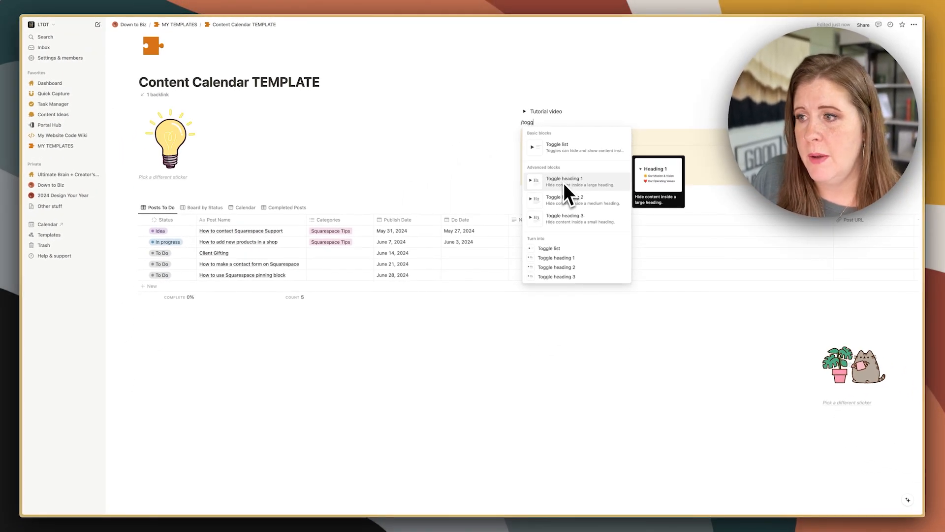
pyautogui.click(550, 122)
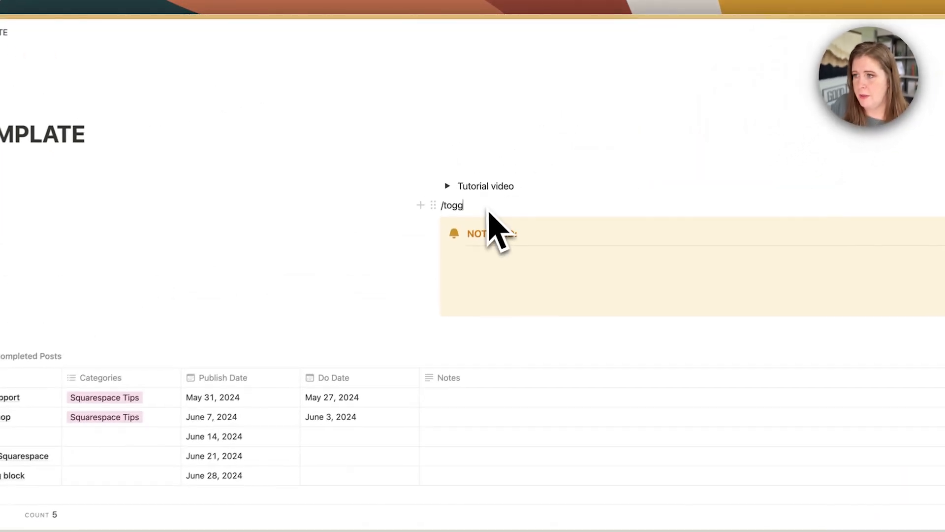
pyautogui.moveTo(544, 123); pyautogui.dragTo(521, 125)
pyautogui.click(468, 214)
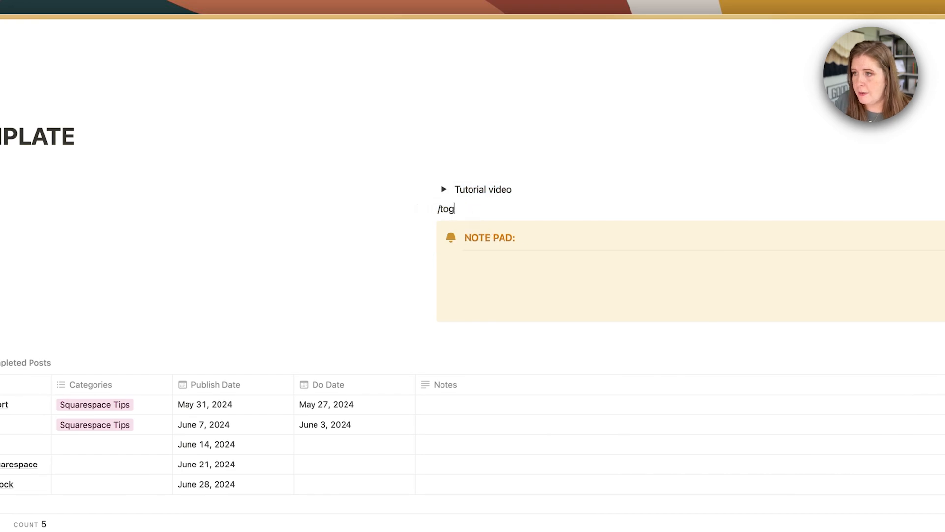
pyautogui.press('BackSpace')
pyautogui.press('BackSpace')
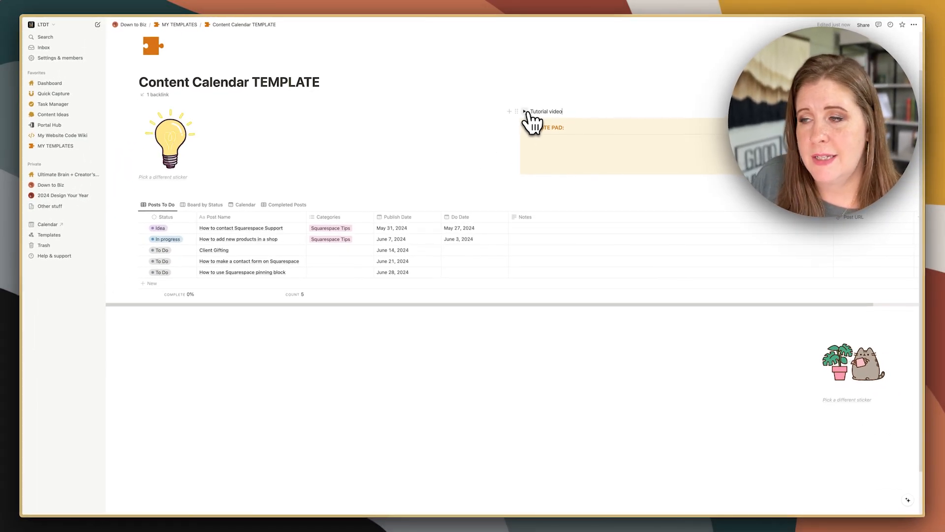
# Expand the Tutorial video toggle to view its note and embedded video, and collapse it again
pyautogui.click(525, 112)
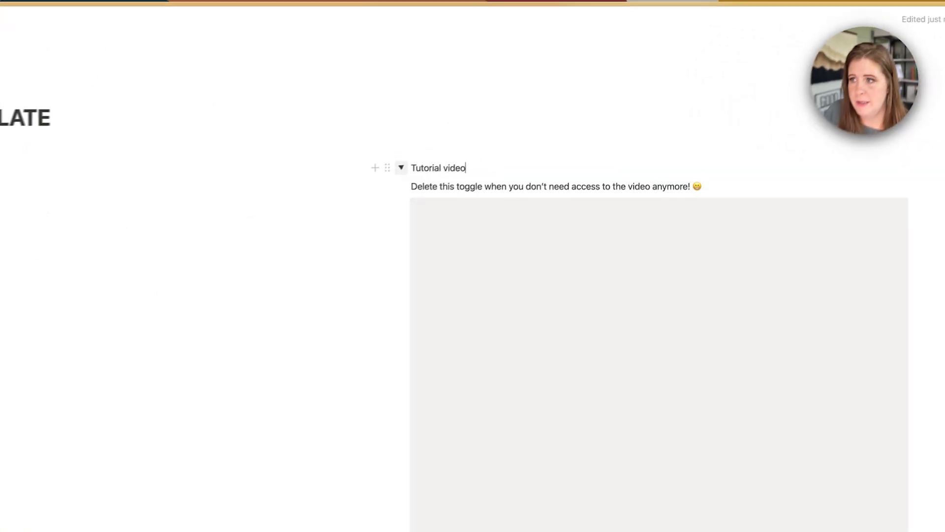
pyautogui.moveTo(538, 122); pyautogui.dragTo(552, 122)
pyautogui.moveTo(415, 198); pyautogui.dragTo(622, 195)
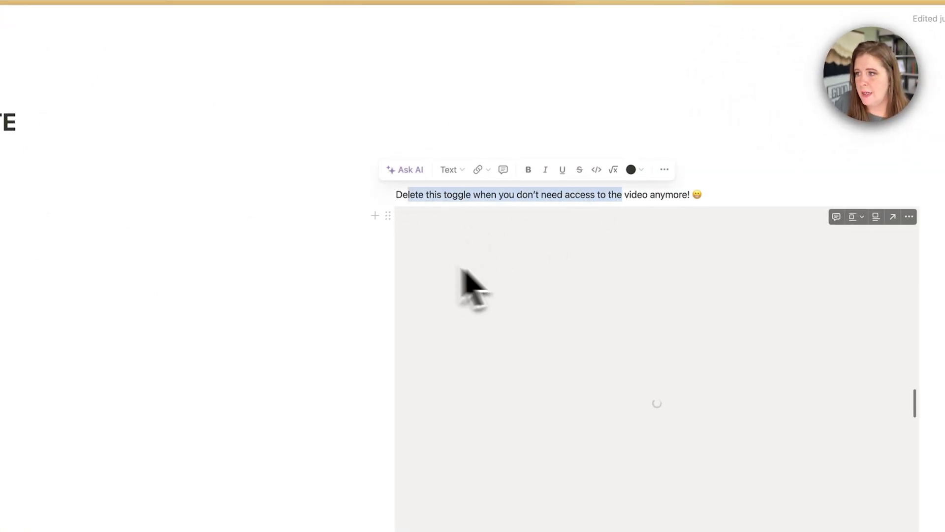
pyautogui.click(402, 194)
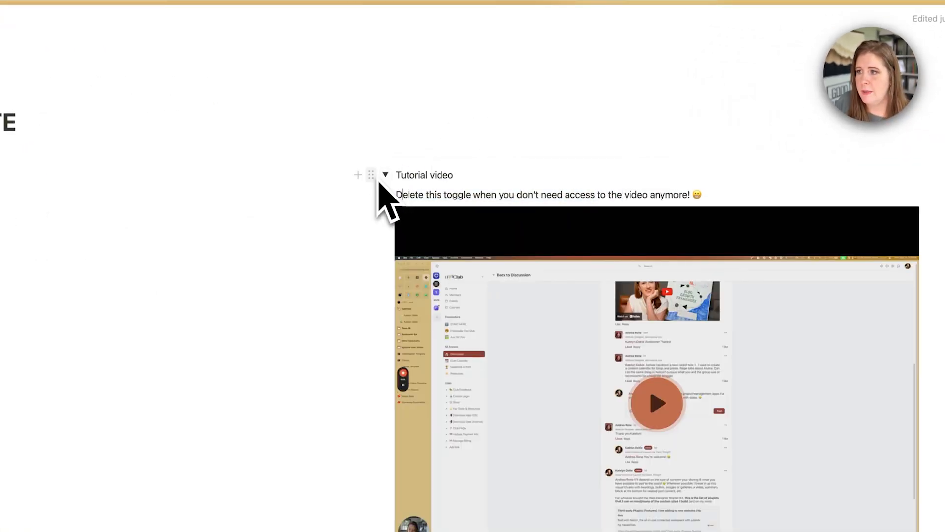
pyautogui.click(386, 176)
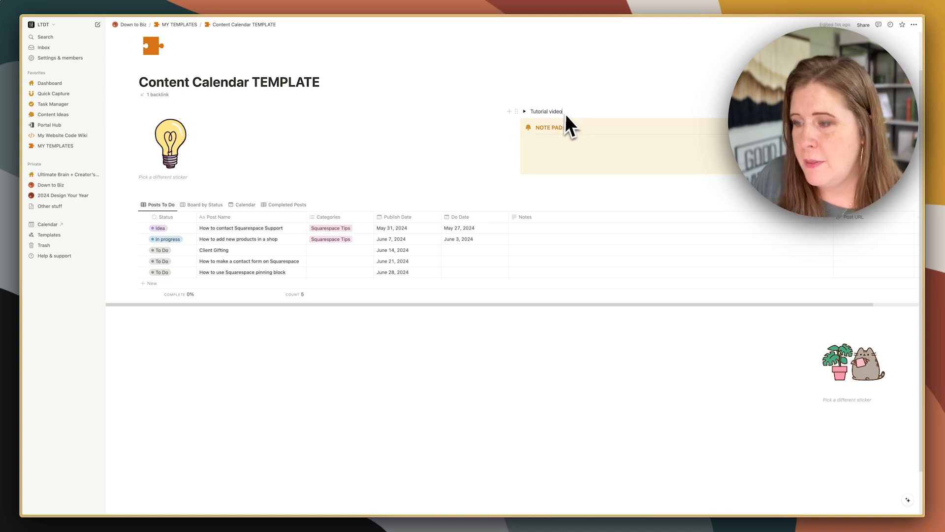
# Insert a Callout block between the Tutorial video toggle and the NOTE PAD callout, outside the toggle list
pyautogui.press('Return')
pyautogui.write('/call')
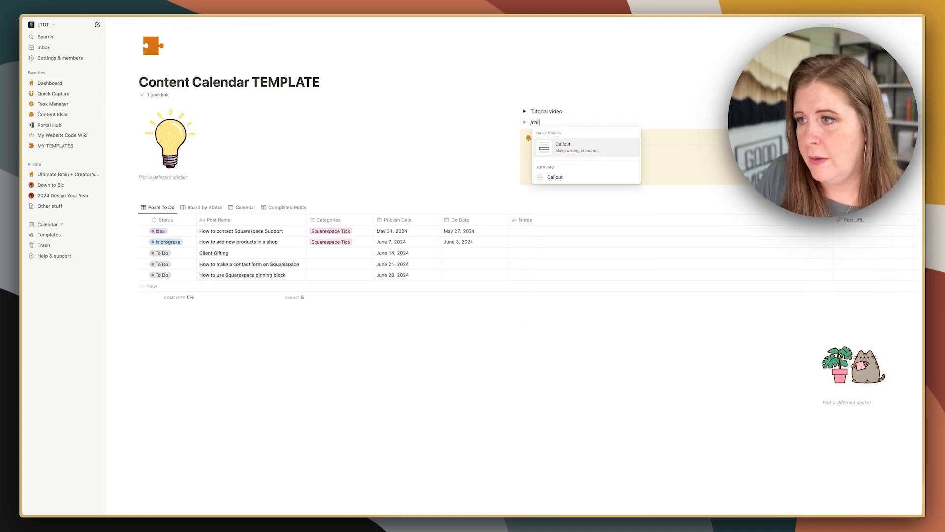
pyautogui.press('BackSpace')
pyautogui.press('BackSpace')
pyautogui.press('BackSpace')
pyautogui.press('BackSpace')
pyautogui.press('BackSpace')
pyautogui.write('/call')
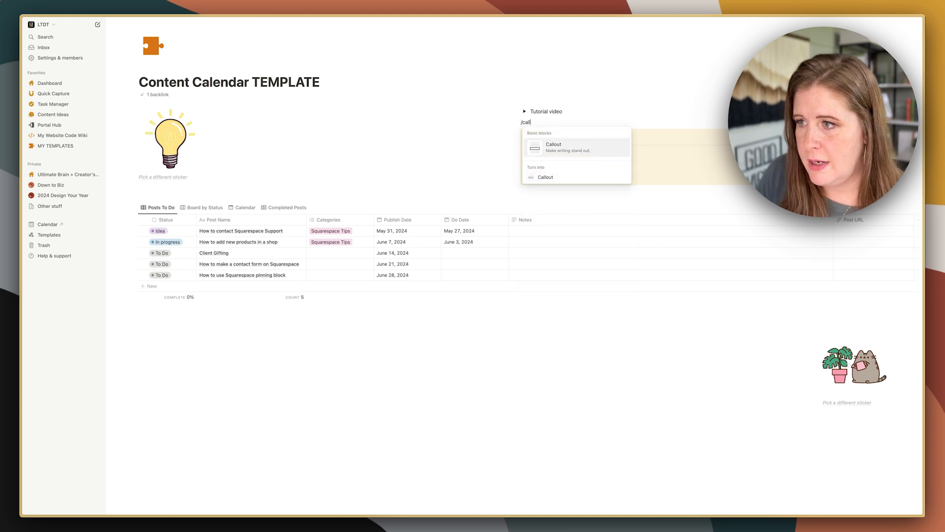
pyautogui.press('Return')
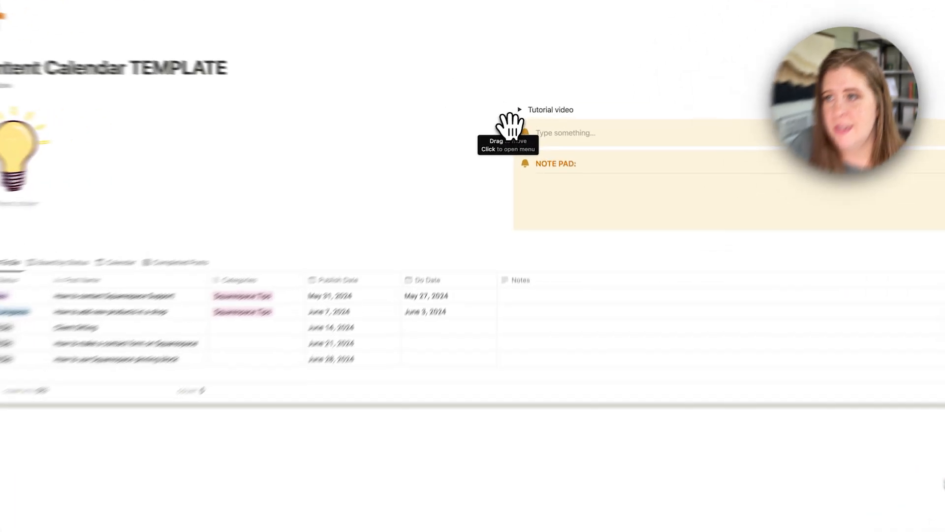
# Set the new empty callout's color to Default background
pyautogui.click(511, 126)
pyautogui.moveTo(421, 194)
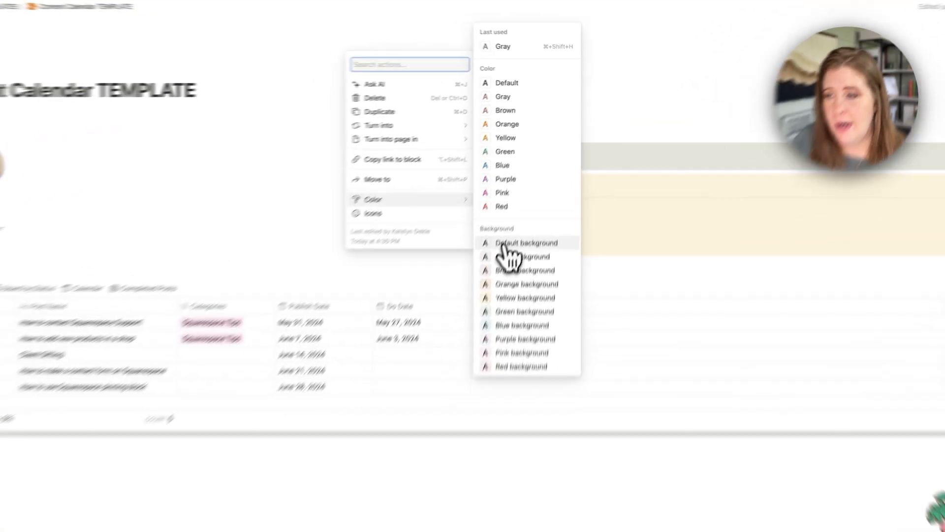
pyautogui.click(534, 188)
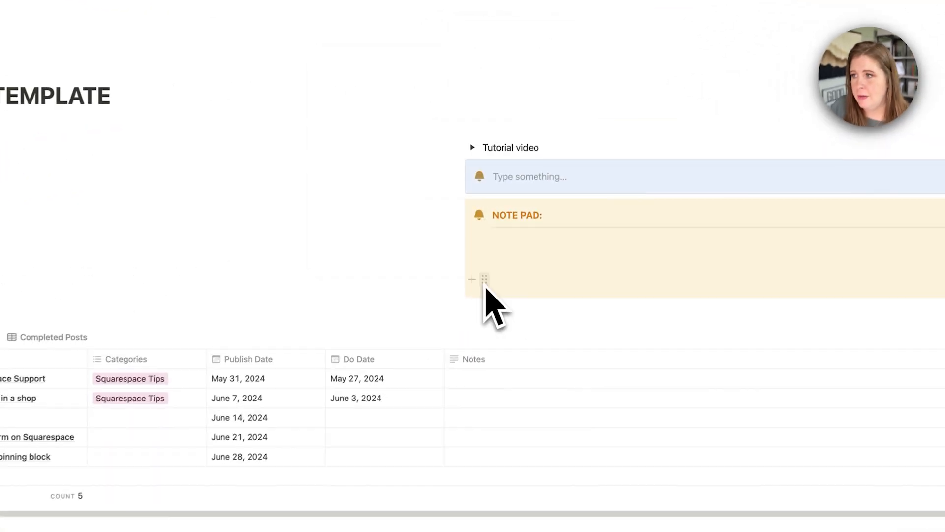
pyautogui.click(559, 150)
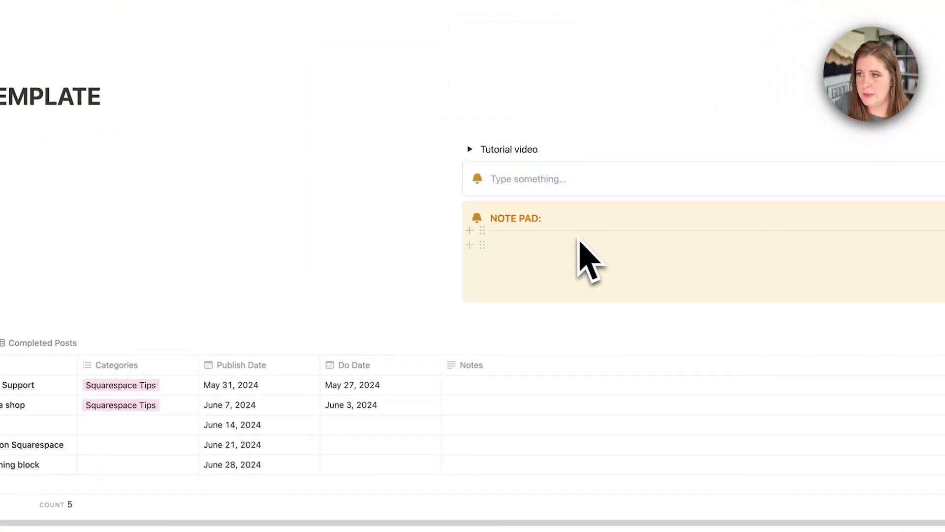
# Change the new empty callout's color to Yellow background
pyautogui.click(458, 177)
pyautogui.moveTo(324, 231)
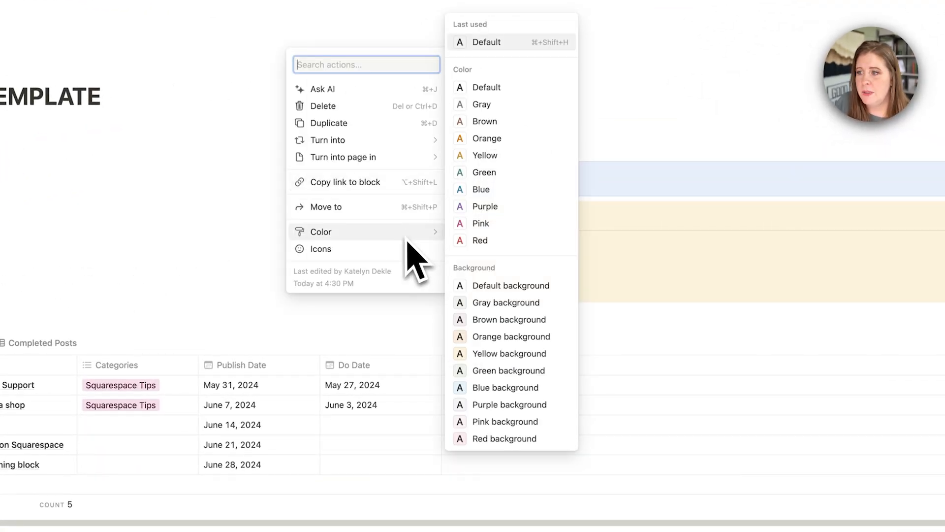
pyautogui.click(485, 353)
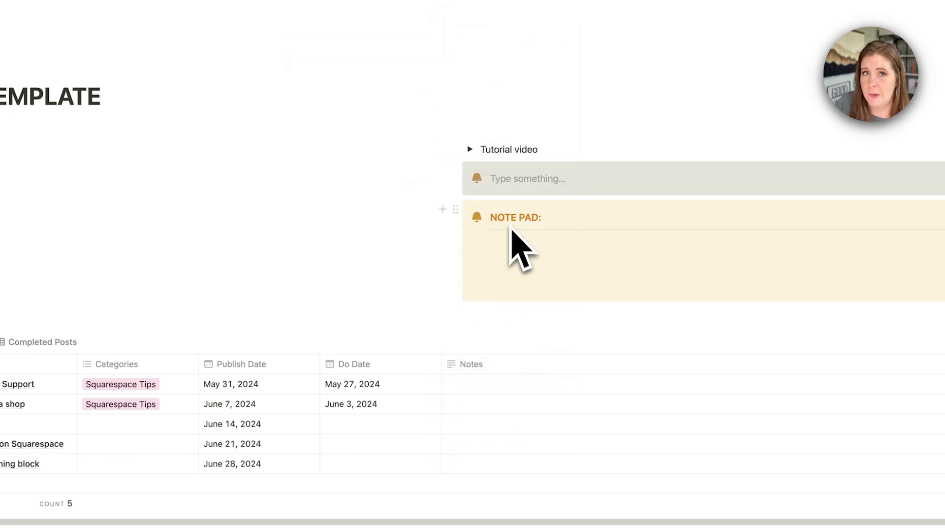
# Open the icon picker for the new empty callout and switch the icon color from orange to yellow
pyautogui.click(484, 180)
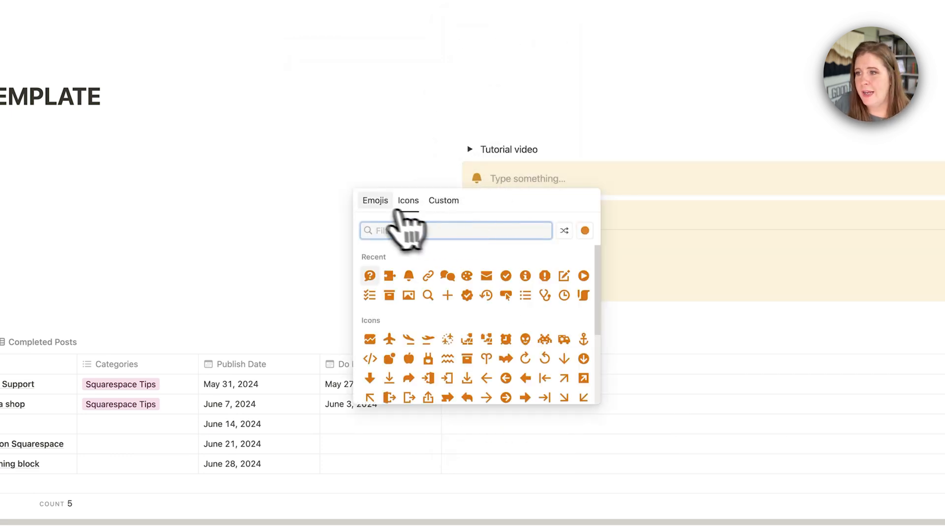
pyautogui.click(373, 201)
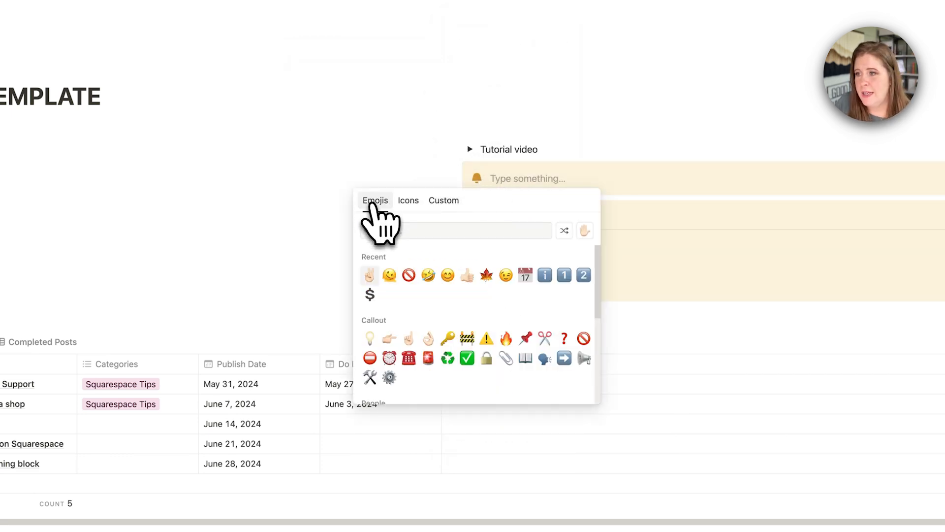
pyautogui.click(408, 201)
pyautogui.click(586, 232)
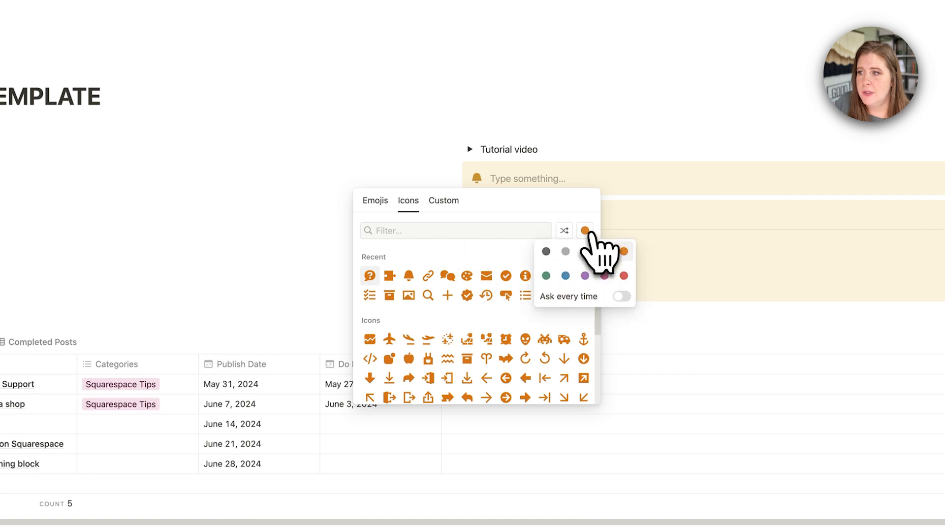
pyautogui.click(604, 251)
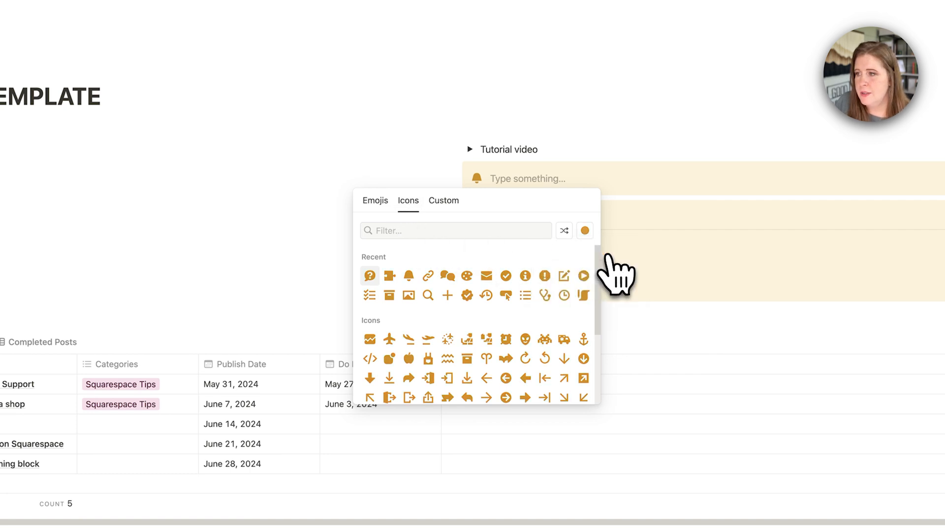
# Search the callout icons for "noti" and "write", check the custom image options, and close the picker keeping the bell
pyautogui.click(399, 230)
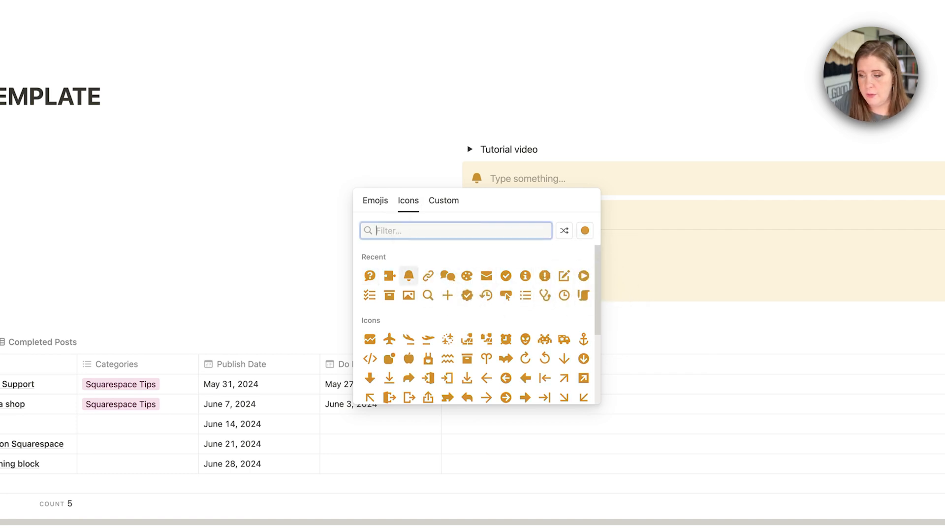
pyautogui.write('noti')
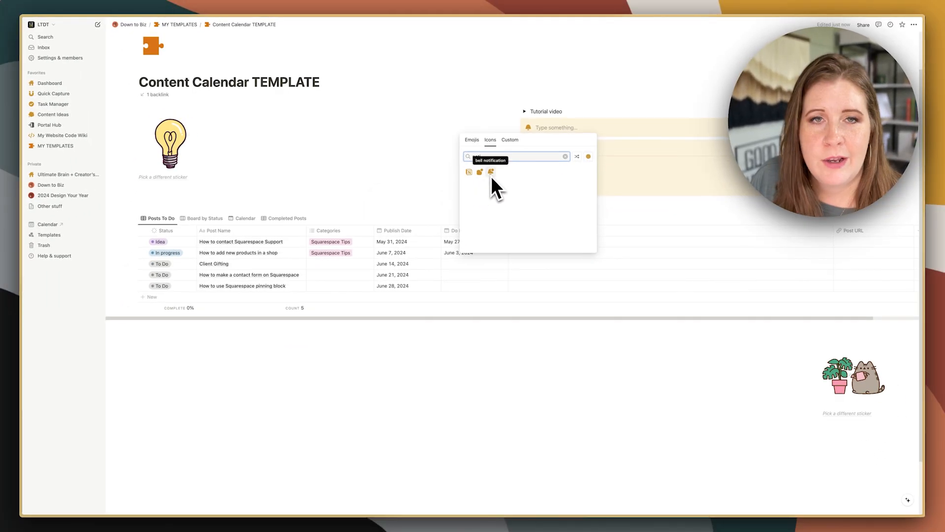
pyautogui.doubleClick(551, 158)
pyautogui.write('write')
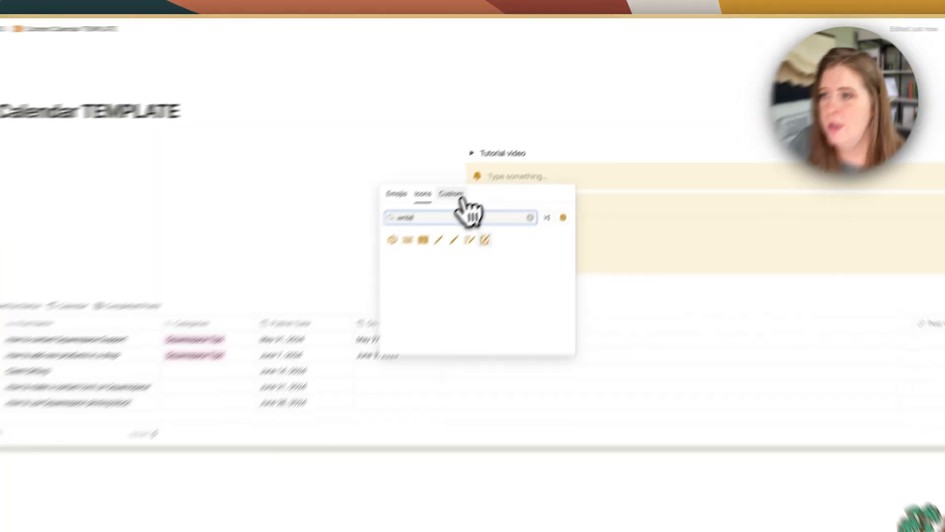
pyautogui.click(455, 194)
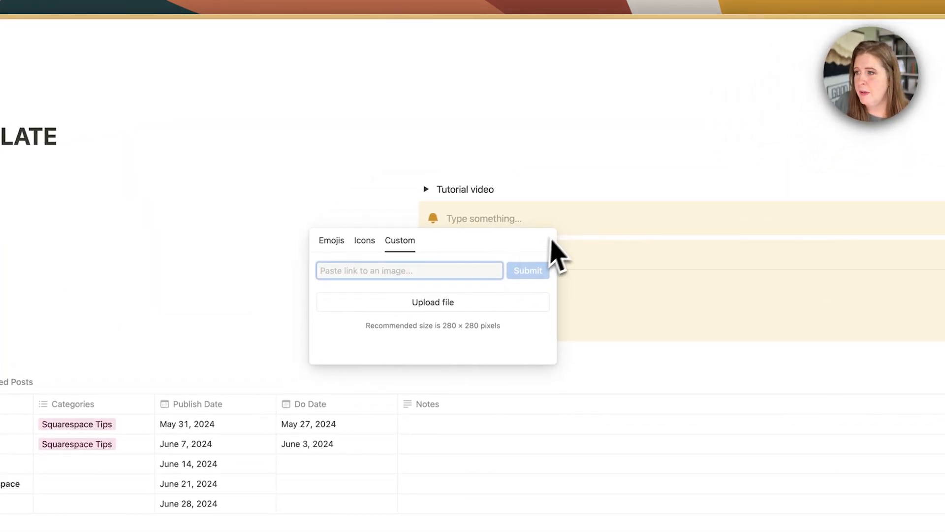
pyautogui.click(559, 239)
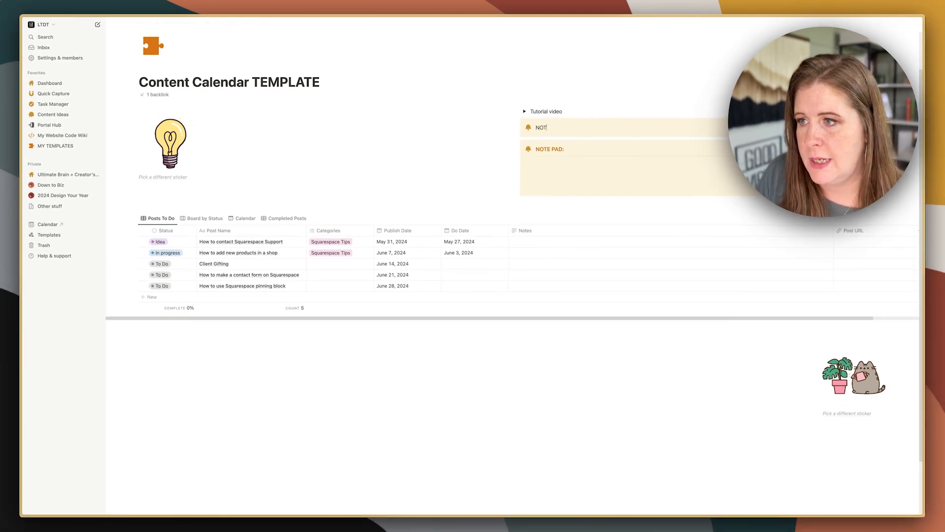
# Enter NOTE PAD: in the new callout and nest an empty text block inside it beneath that title
pyautogui.write(':')
pyautogui.press('Return')
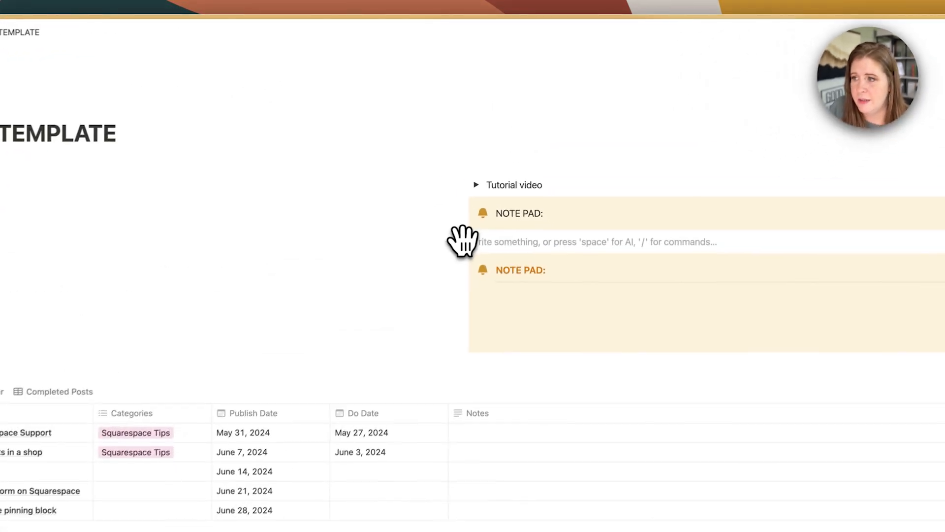
pyautogui.moveTo(518, 142); pyautogui.dragTo(545, 130)
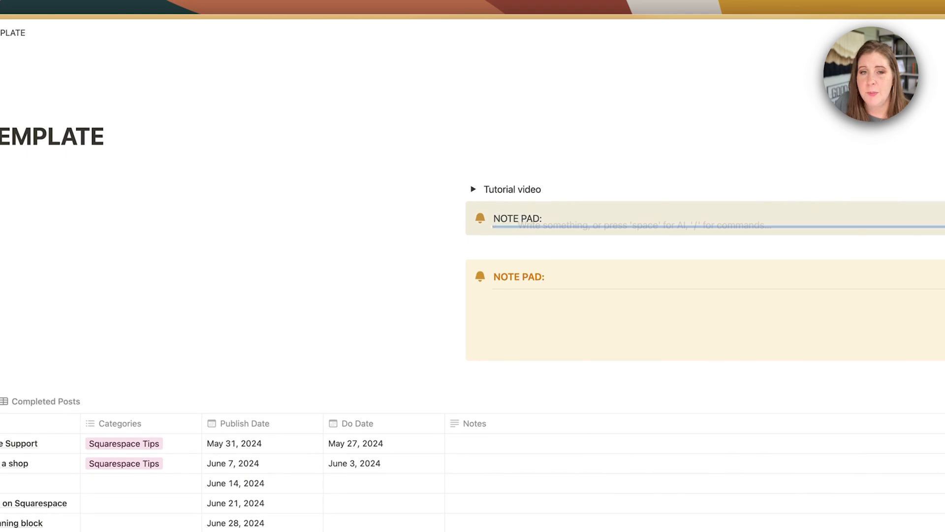
pyautogui.moveTo(509, 219); pyautogui.dragTo(508, 220)
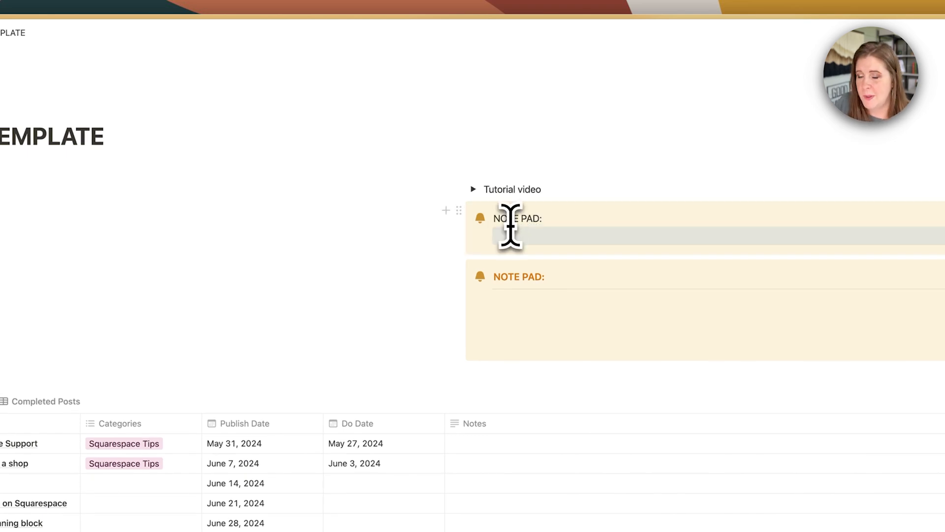
# Add a divider beneath the NOTE PAD: title inside the new callout, above the empty text line
pyautogui.click(511, 235)
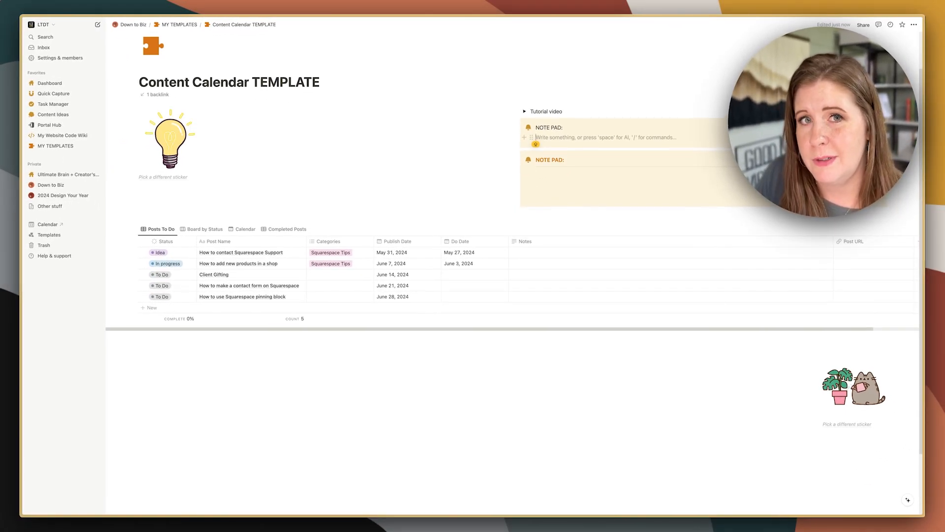
pyautogui.click(538, 138)
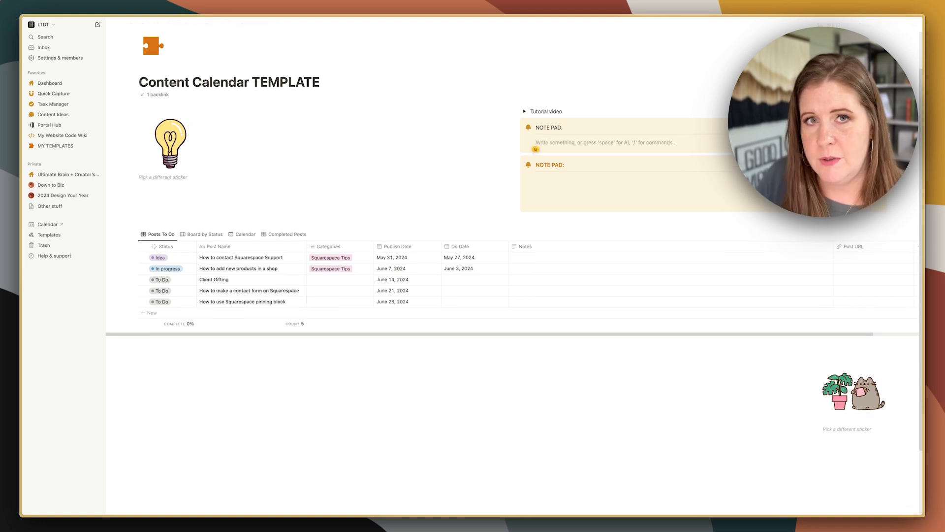
pyautogui.write('/')
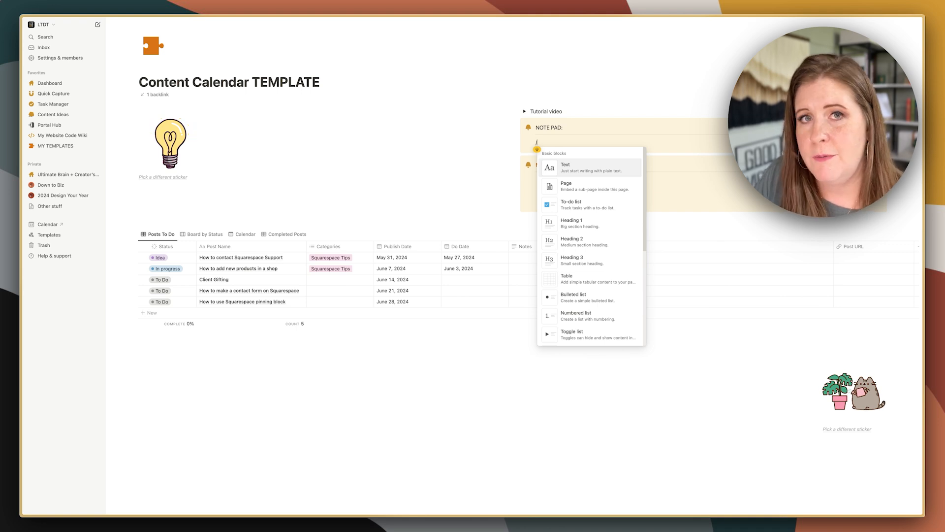
pyautogui.write('DIVI')
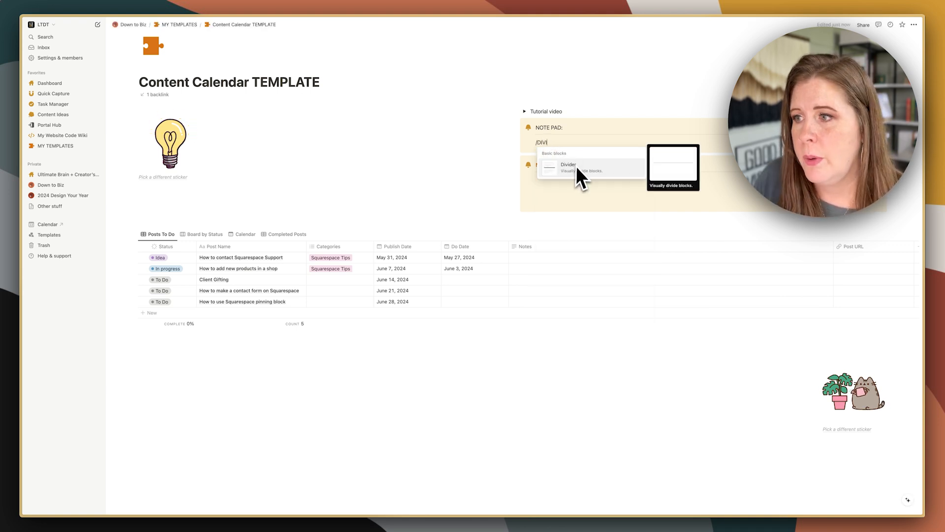
pyautogui.click(563, 142)
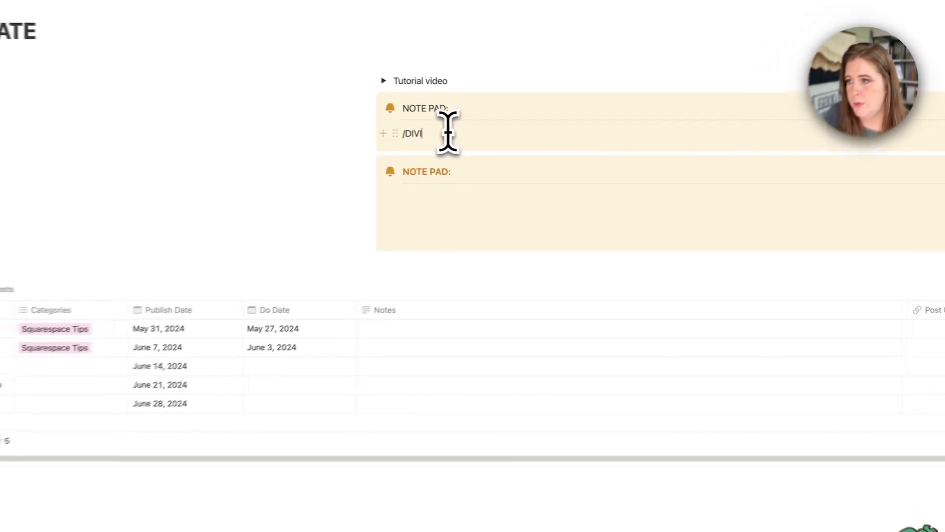
pyautogui.moveTo(447, 132); pyautogui.dragTo(406, 136)
pyautogui.press('BackSpace')
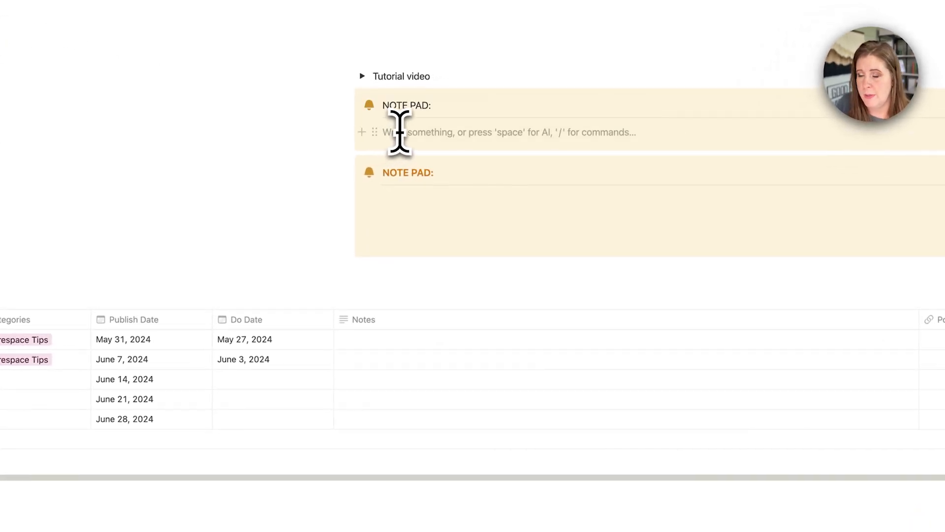
# Format the NOTE PAD: title in the new callout as bold with Orange text color
pyautogui.click(437, 107)
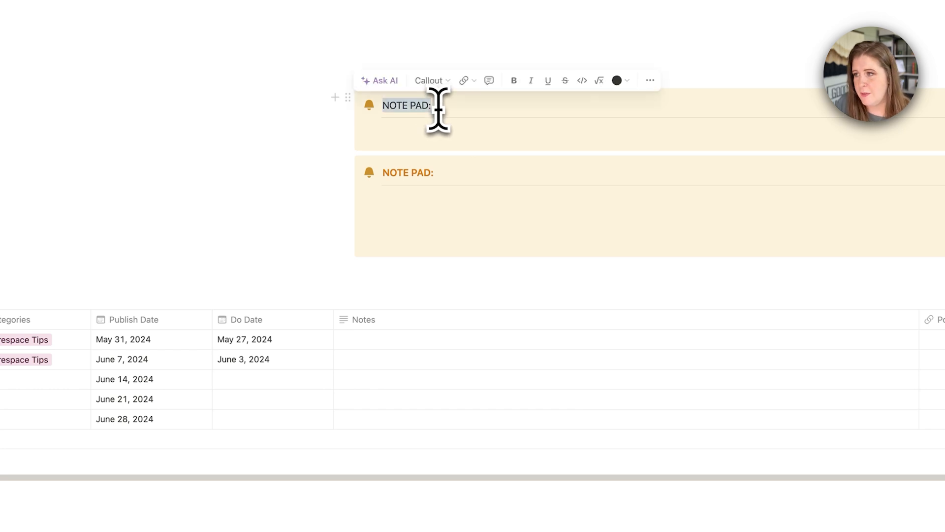
pyautogui.click(513, 82)
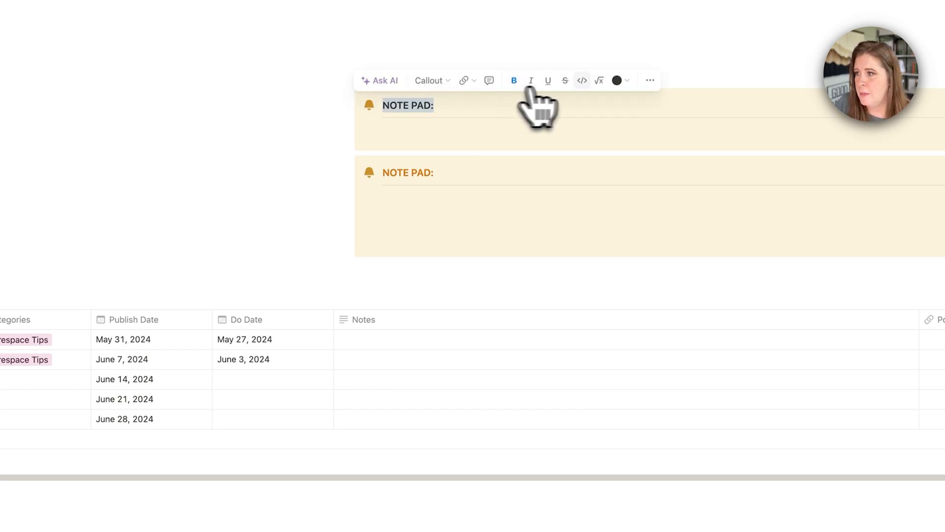
pyautogui.click(617, 81)
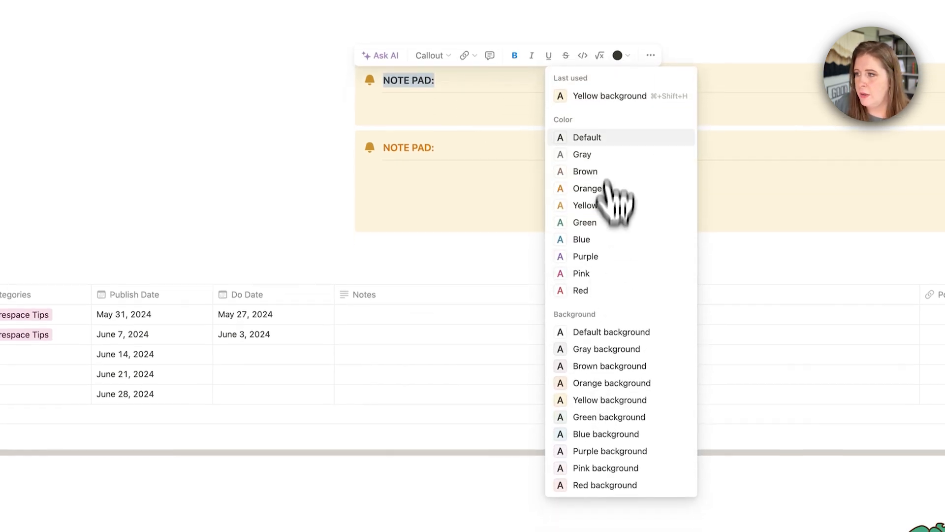
pyautogui.click(593, 187)
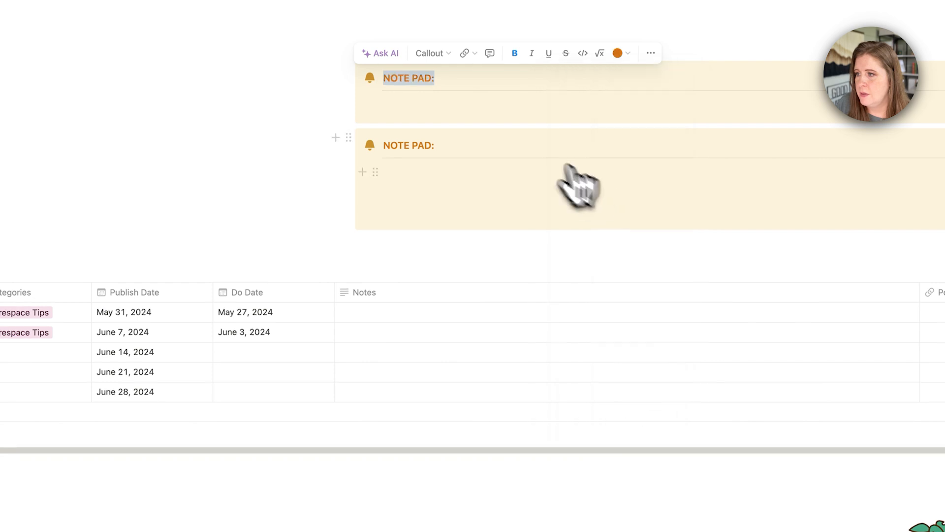
# Add two more blank lines below the divider in the new NOTE PAD callout
pyautogui.click(417, 105)
pyautogui.press('Return')
pyautogui.press('Return')
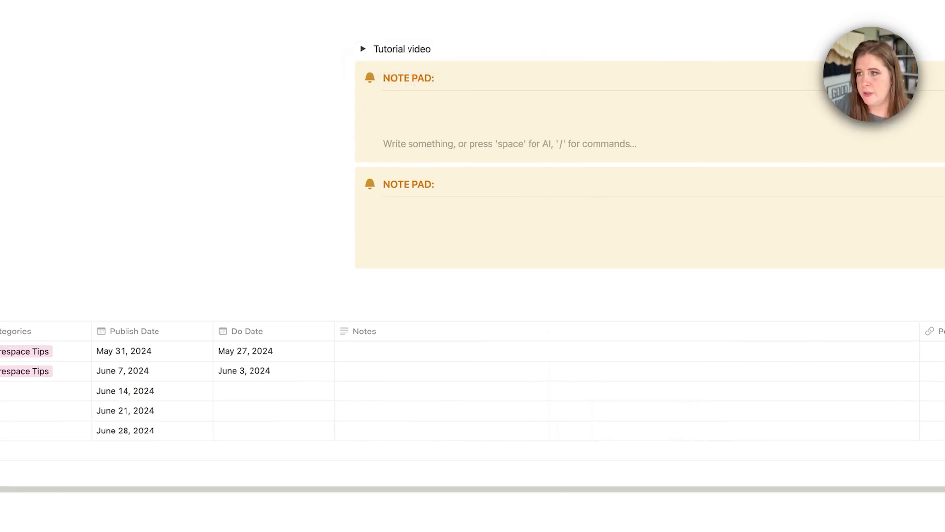
pyautogui.click(401, 104)
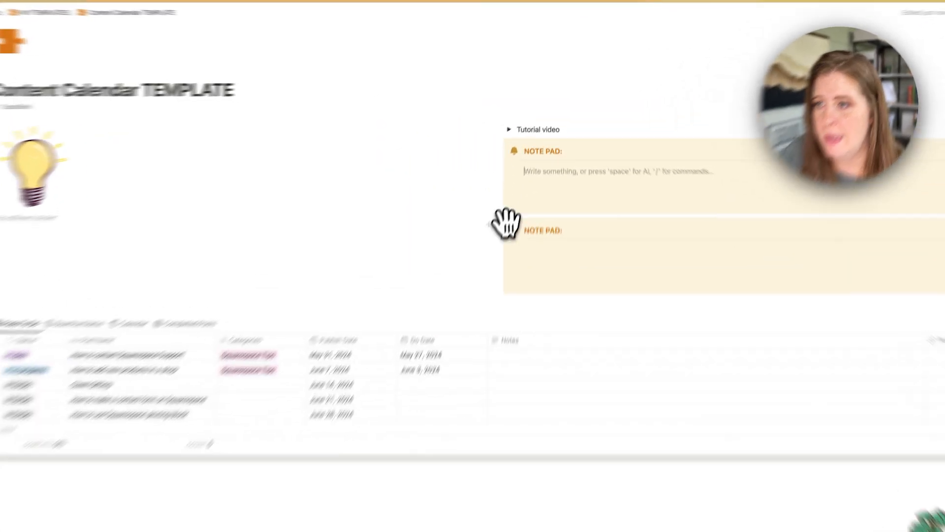
# Delete the original NOTE PAD callout below the newly built one
pyautogui.click(499, 225)
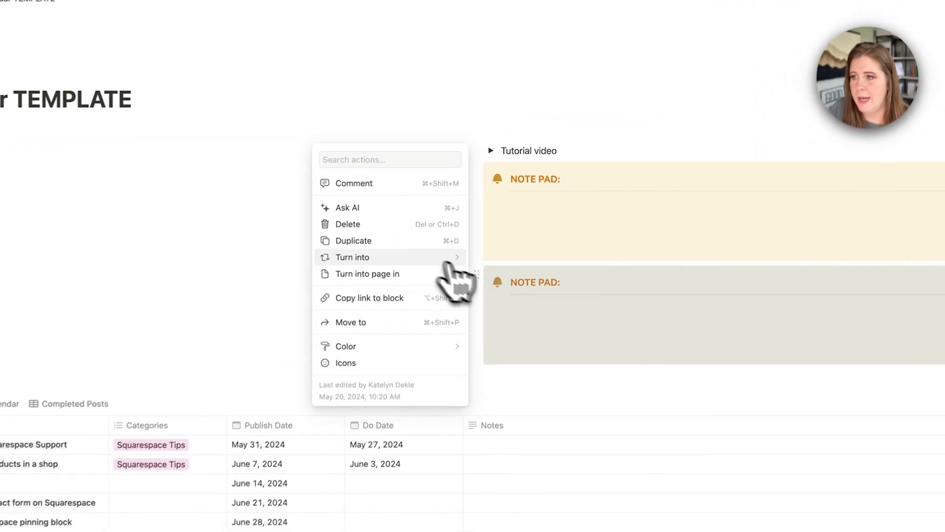
pyautogui.click(443, 223)
pyautogui.click(526, 221)
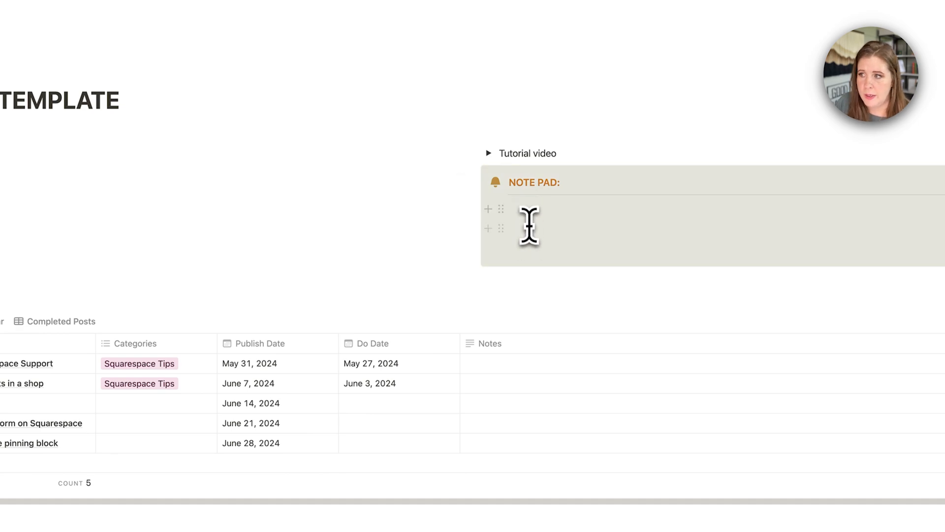
# Extend the NOTE PAD callout with extra blank lines, and remove them again
pyautogui.click(527, 221)
pyautogui.press('Return')
pyautogui.press('Return')
pyautogui.press('Return')
pyautogui.press('Return')
pyautogui.press('Return')
pyautogui.press('Return')
pyautogui.press('Return')
pyautogui.press('Return')
pyautogui.press('BackSpace')
pyautogui.press('BackSpace')
pyautogui.press('BackSpace')
pyautogui.press('BackSpace')
pyautogui.press('BackSpace')
pyautogui.press('BackSpace')
pyautogui.press('BackSpace')
pyautogui.press('BackSpace')
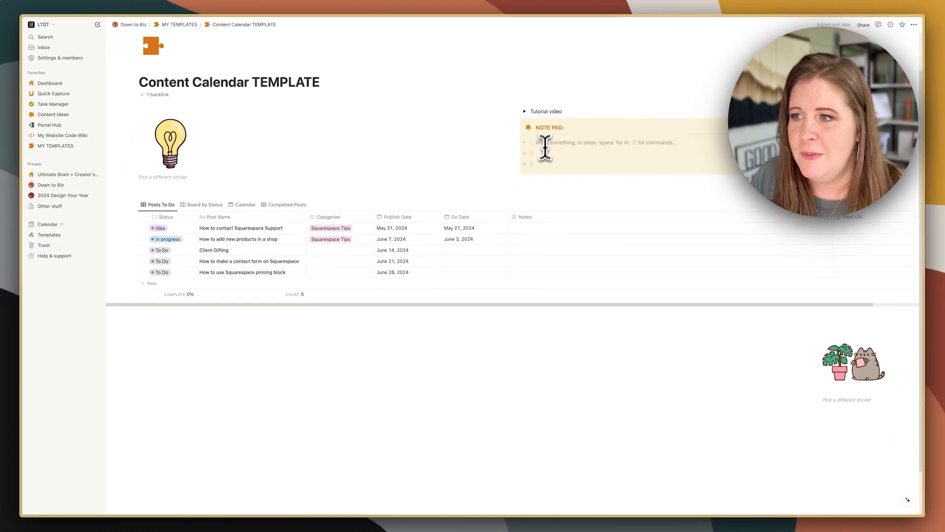
pyautogui.press('Return')
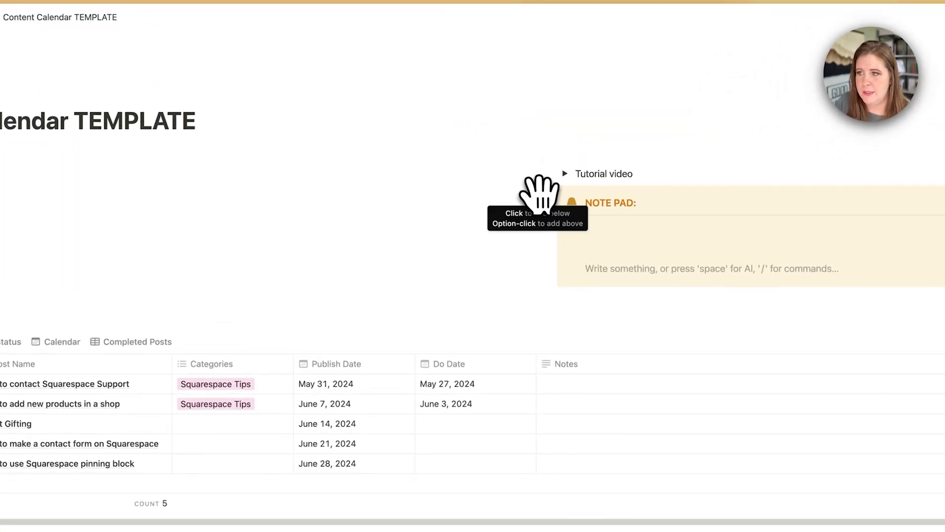
# View the block types that can be added below the NOTE PAD callout and the Turn into options for the callout itself
pyautogui.click(540, 193)
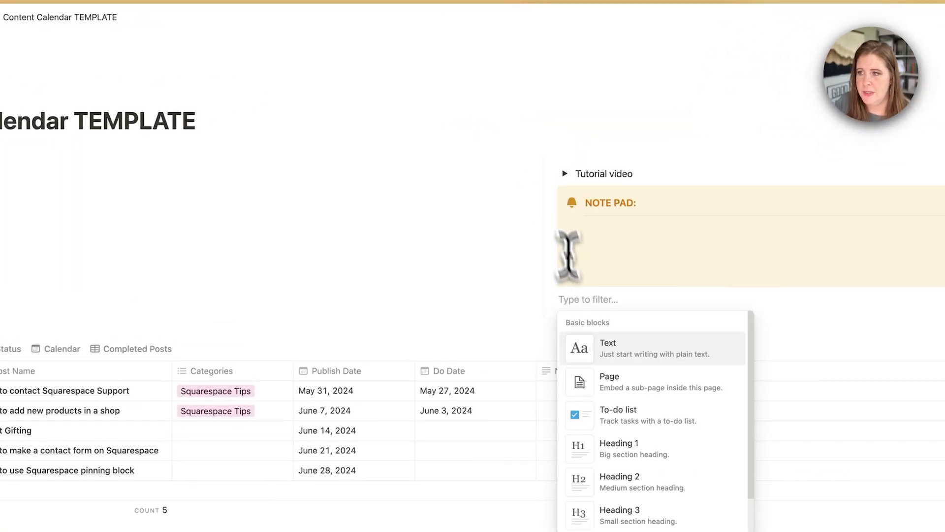
pyautogui.click(581, 306)
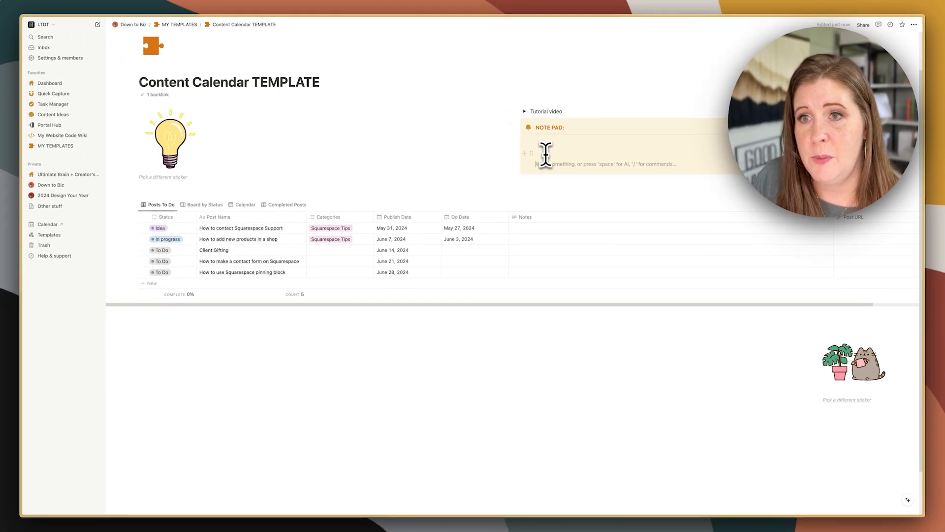
pyautogui.click(516, 123)
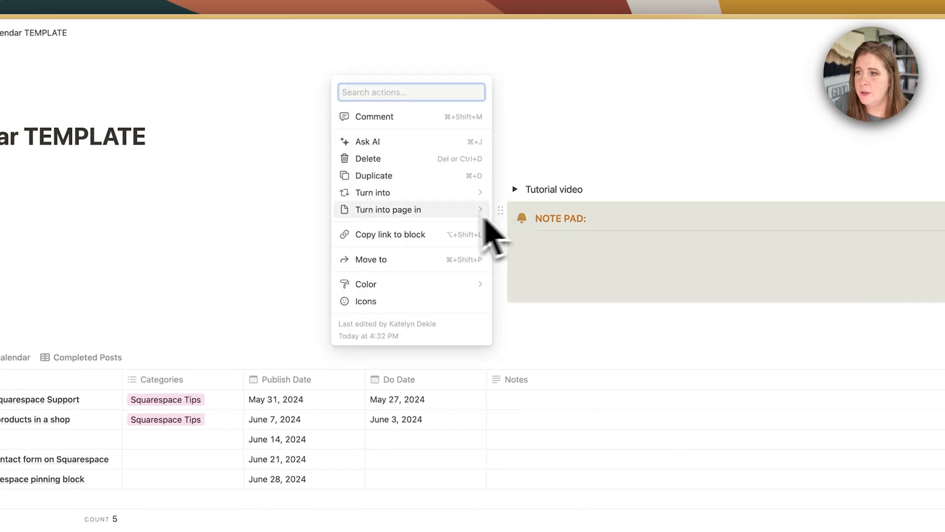
pyautogui.moveTo(394, 193)
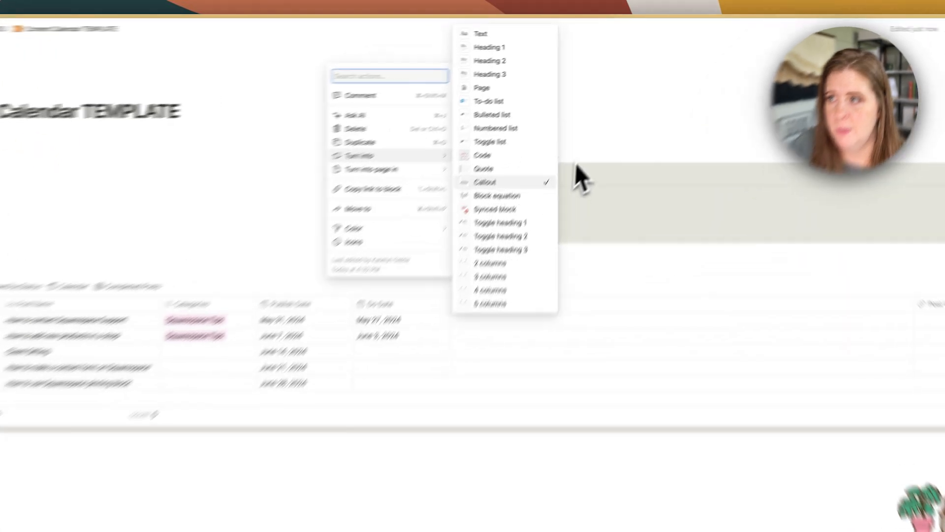
pyautogui.click(577, 169)
pyautogui.click(458, 169)
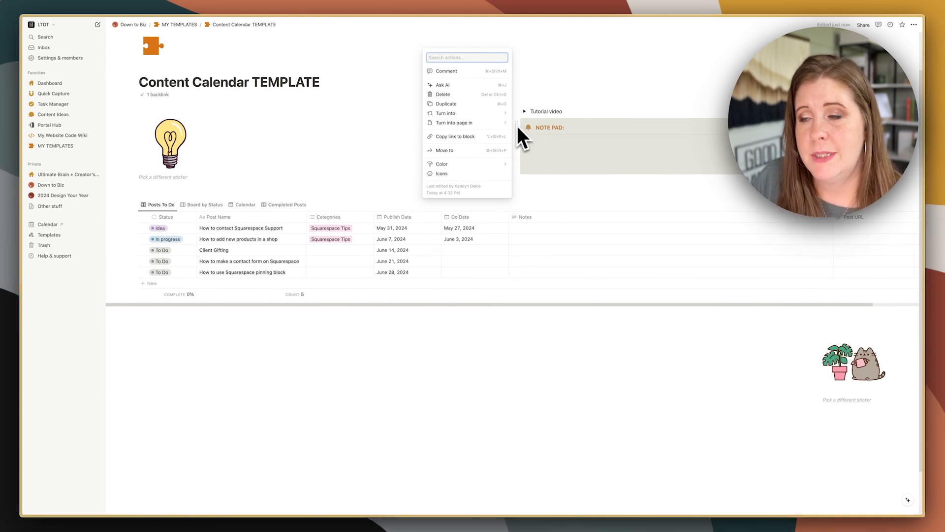
pyautogui.click(568, 113)
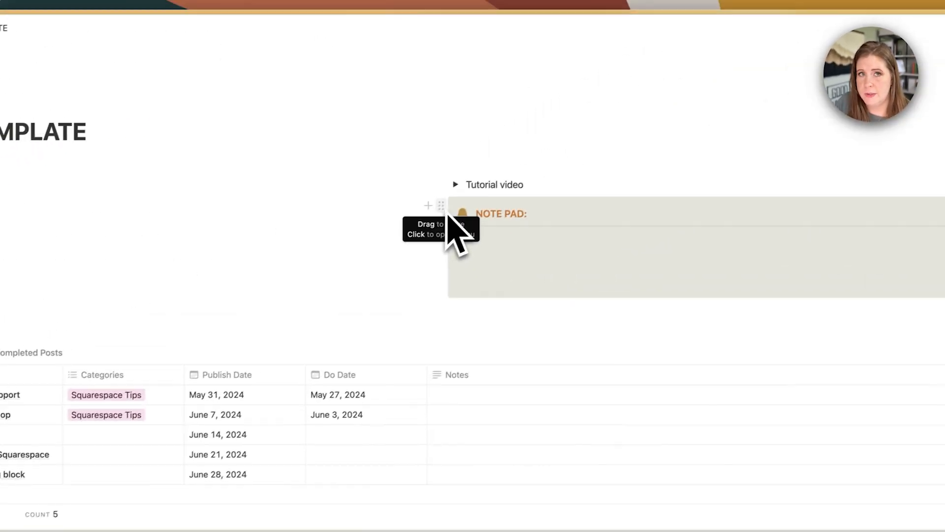
pyautogui.click(635, 127)
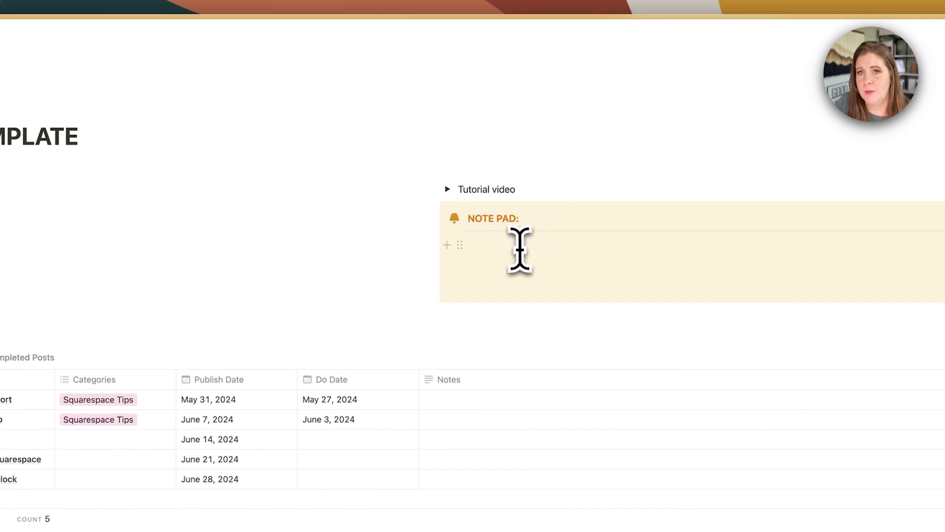
pyautogui.click(518, 249)
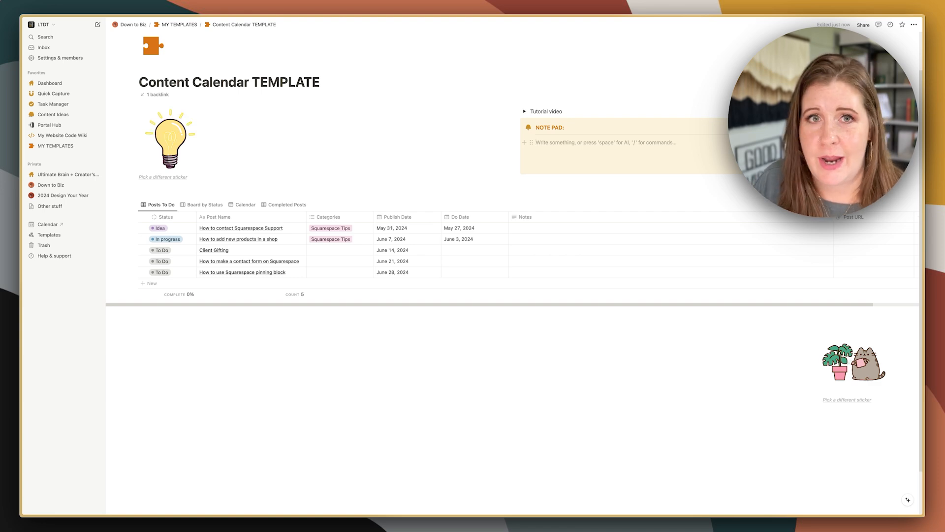
# Insert a new inline database on the blank line below the existing posts table
pyautogui.click(396, 327)
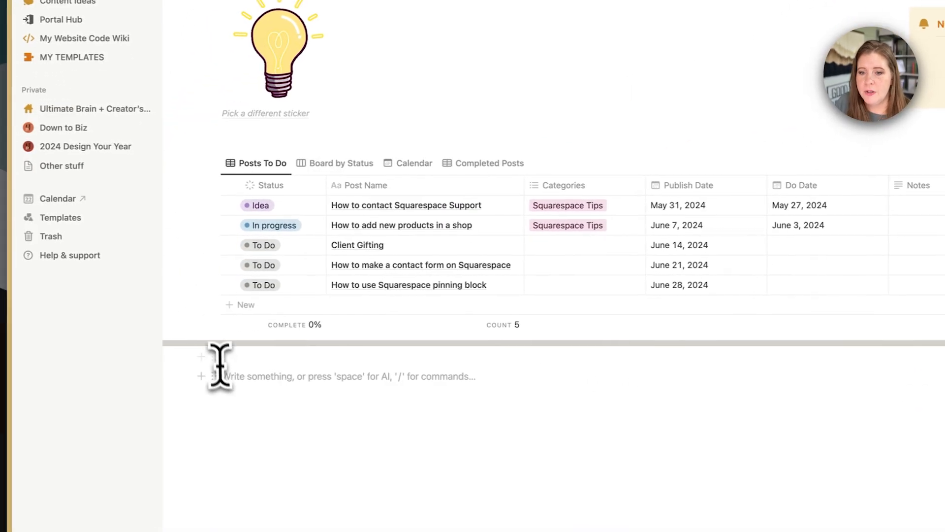
pyautogui.write('/')
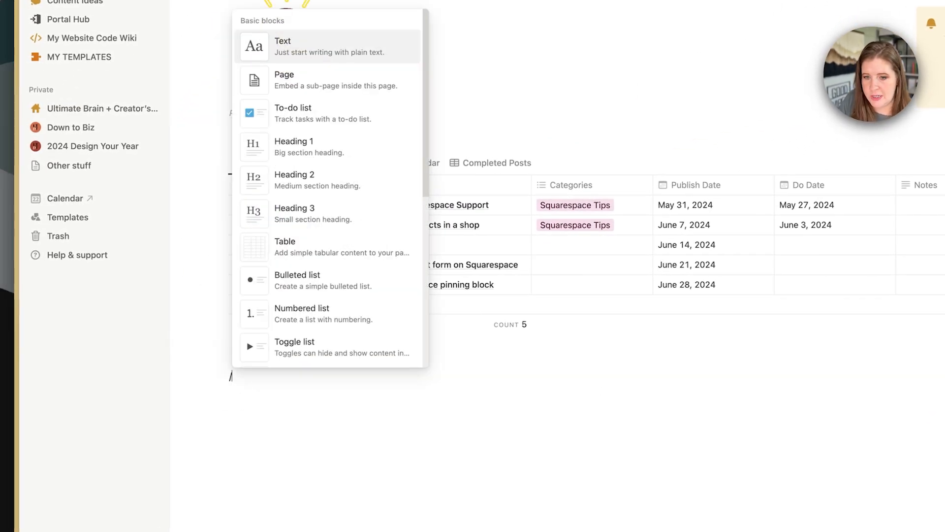
pyautogui.write('tab')
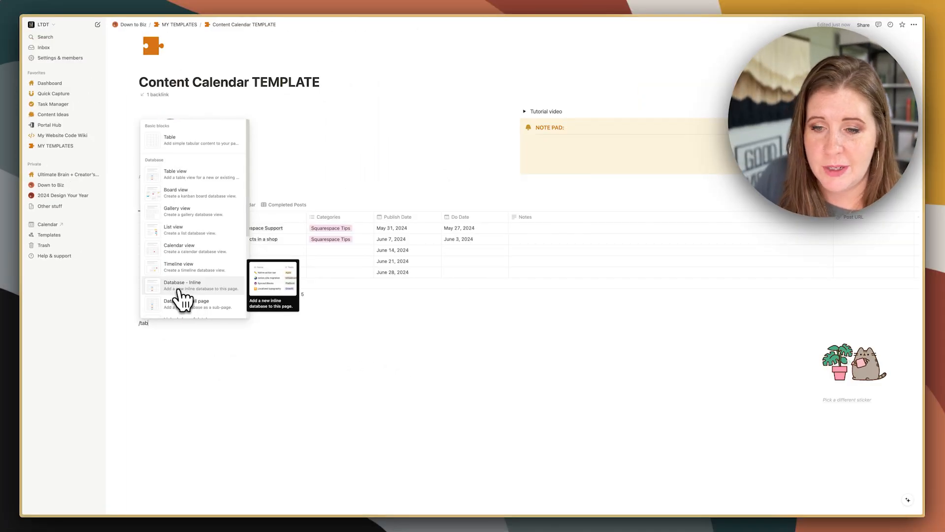
pyautogui.click(180, 289)
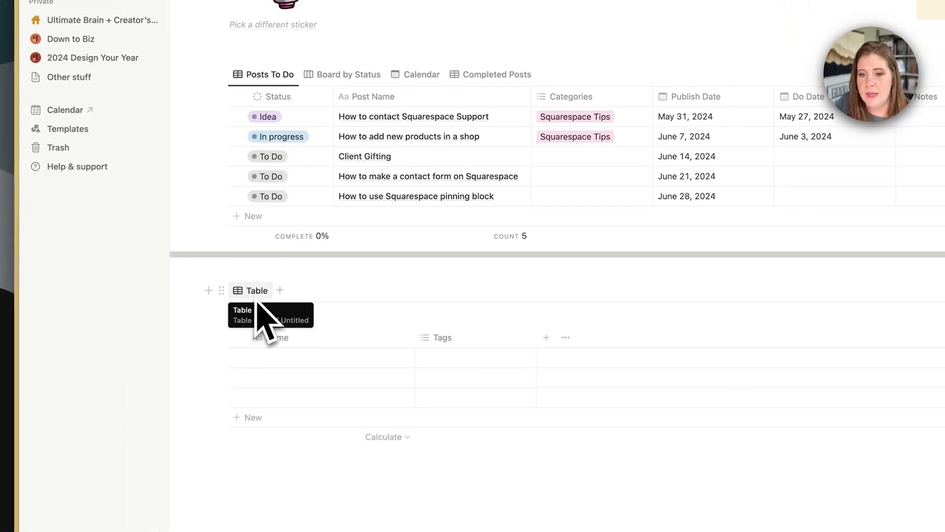
# Title the new inline database "Content Calendar Demo" and hide its title on the page
pyautogui.click(254, 317)
pyautogui.write('Co')
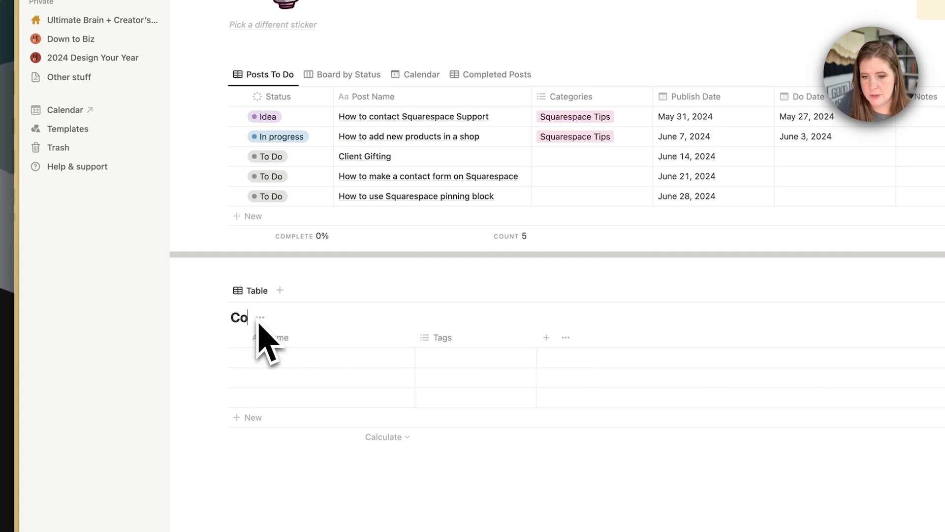
pyautogui.write('ntent Calendar T')
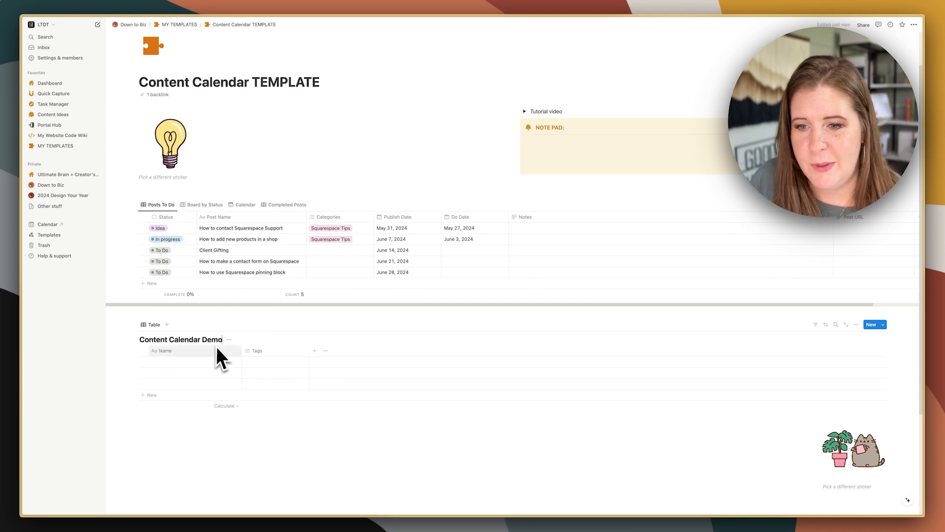
pyautogui.click(229, 340)
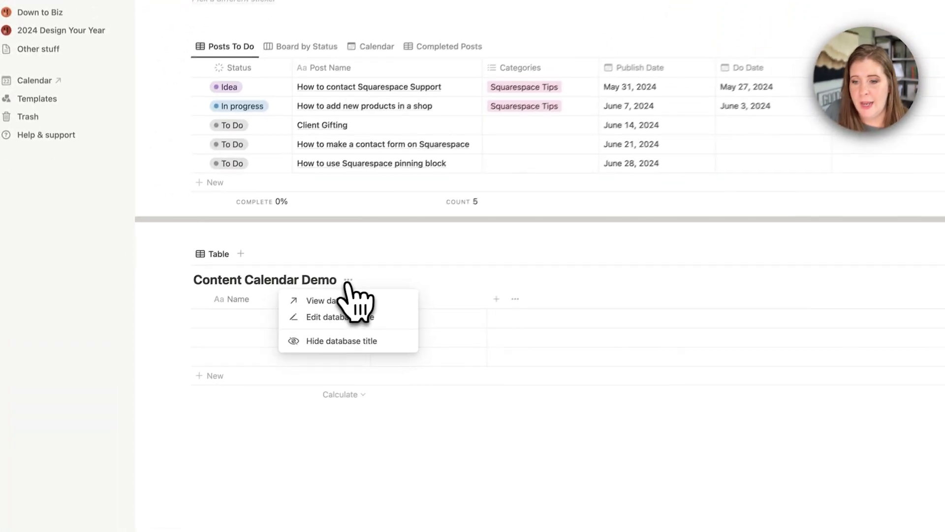
pyautogui.click(349, 338)
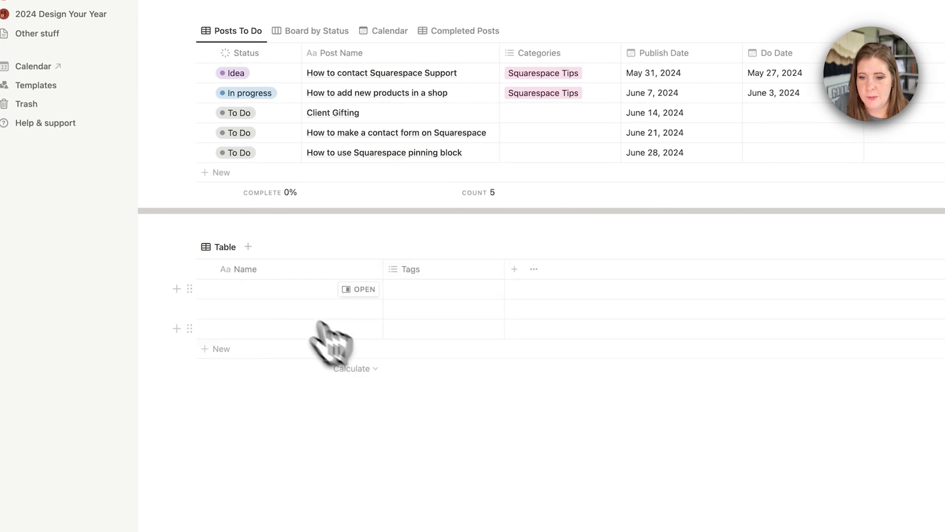
# Rename the new database's table view to "Posts To Do"
pyautogui.click(210, 245)
pyautogui.click(236, 270)
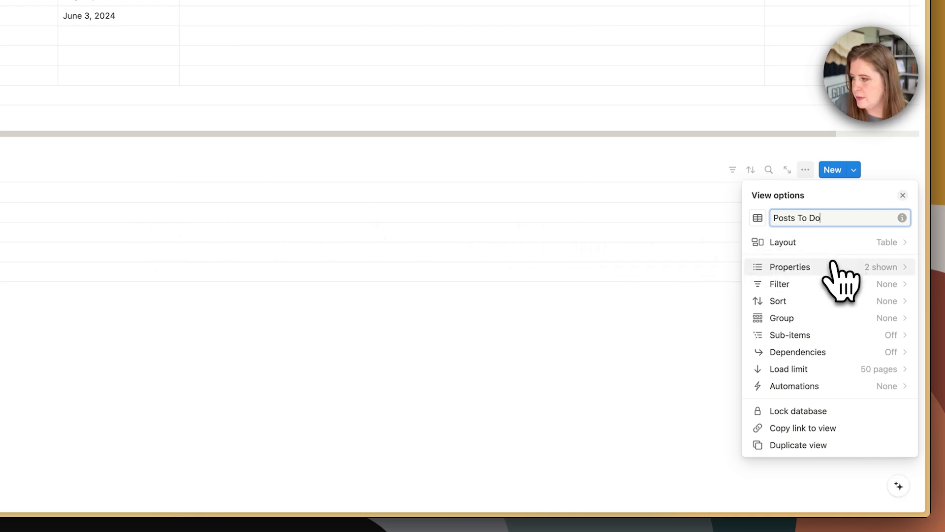
pyautogui.click(697, 341)
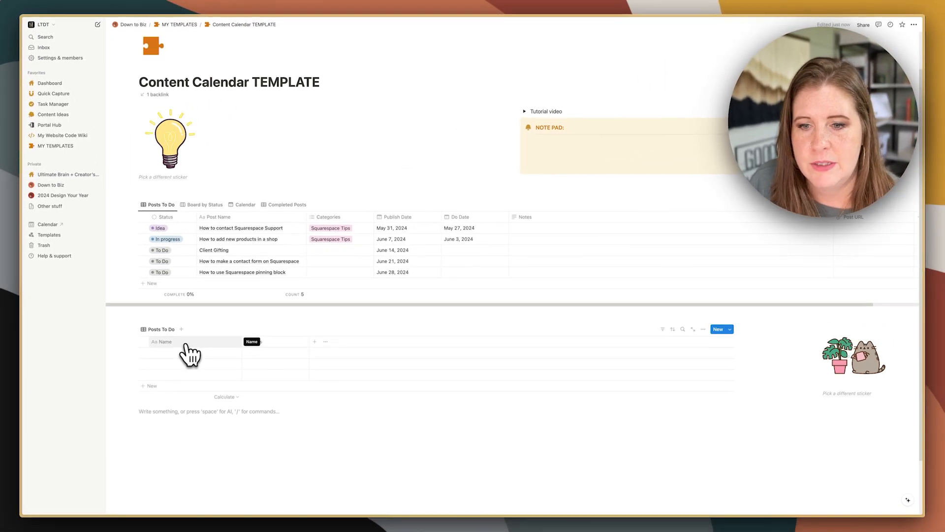
# Rename the new table's Name property to "Post Name"
pyautogui.click(187, 343)
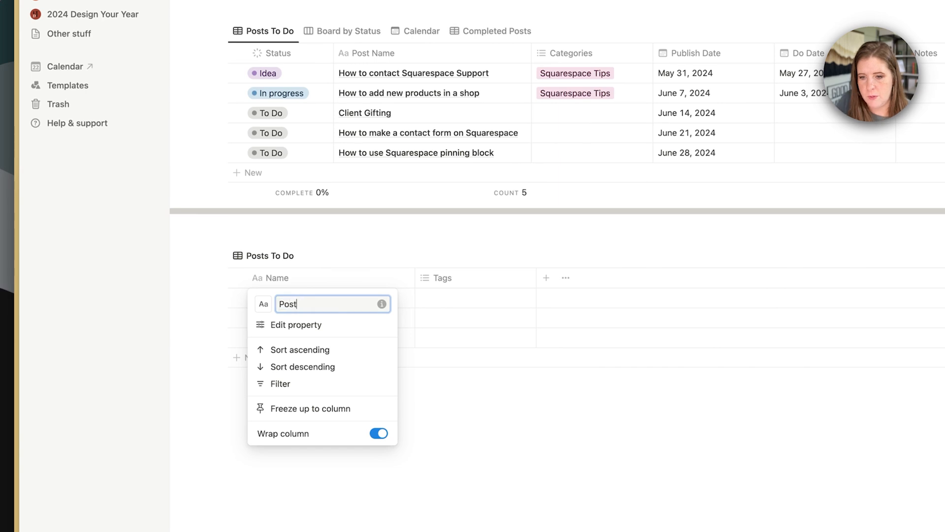
pyautogui.write('Post Name')
pyautogui.press('Return')
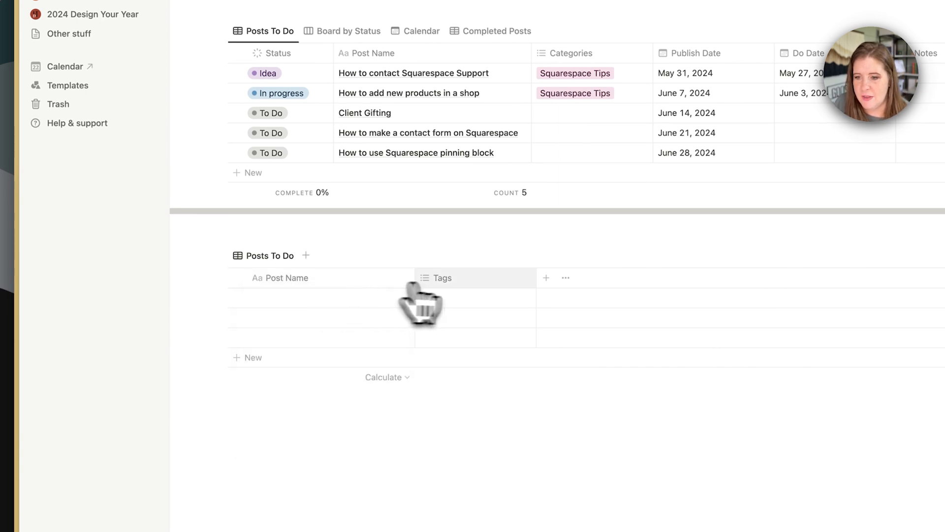
# Rename the Tags property to "Categories", keep it as Multi-select, and set its option sorting to Alphabetical
pyautogui.click(460, 280)
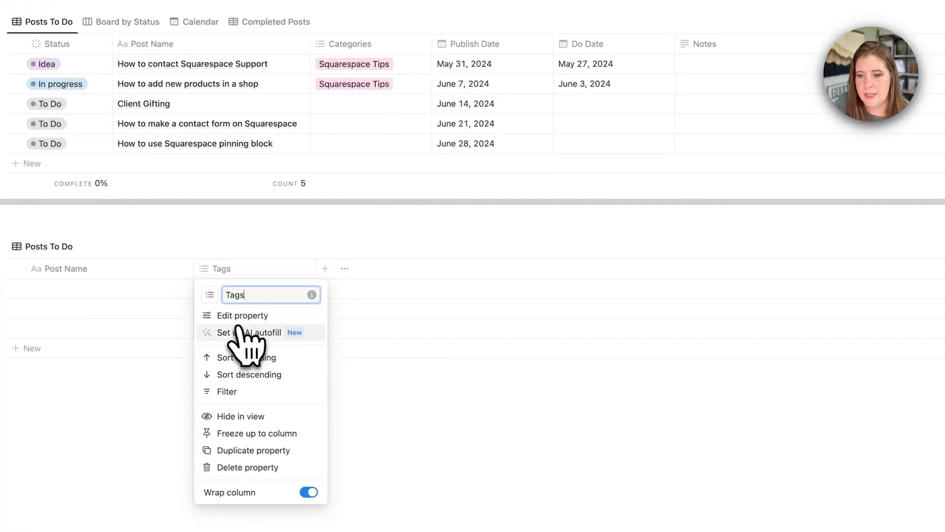
pyautogui.click(265, 316)
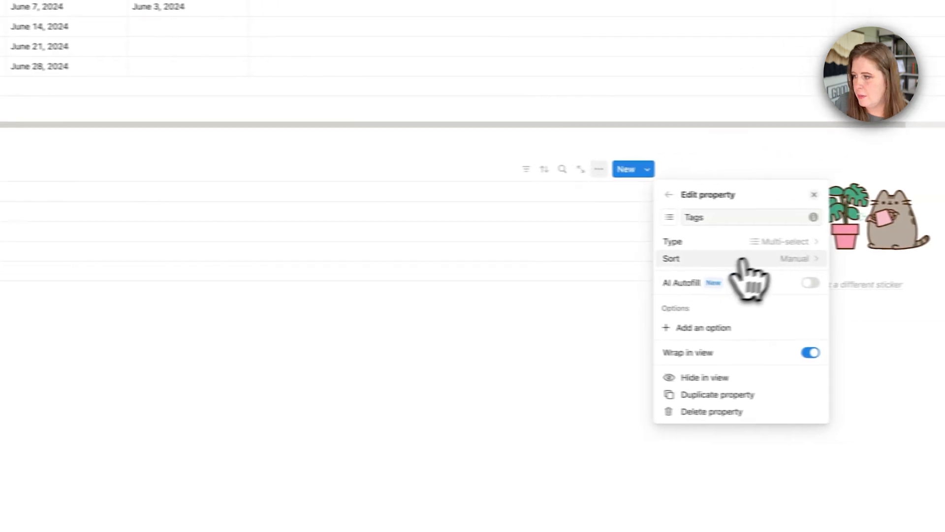
pyautogui.click(722, 240)
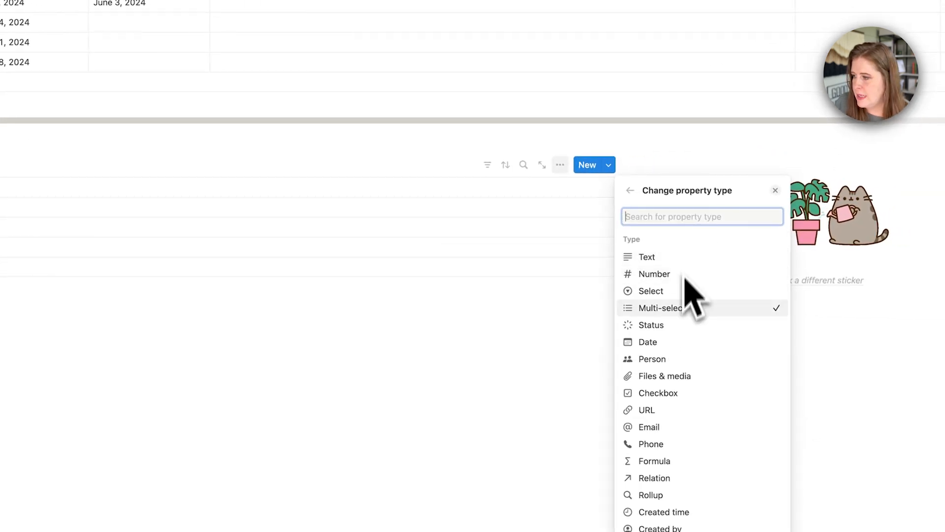
pyautogui.click(630, 190)
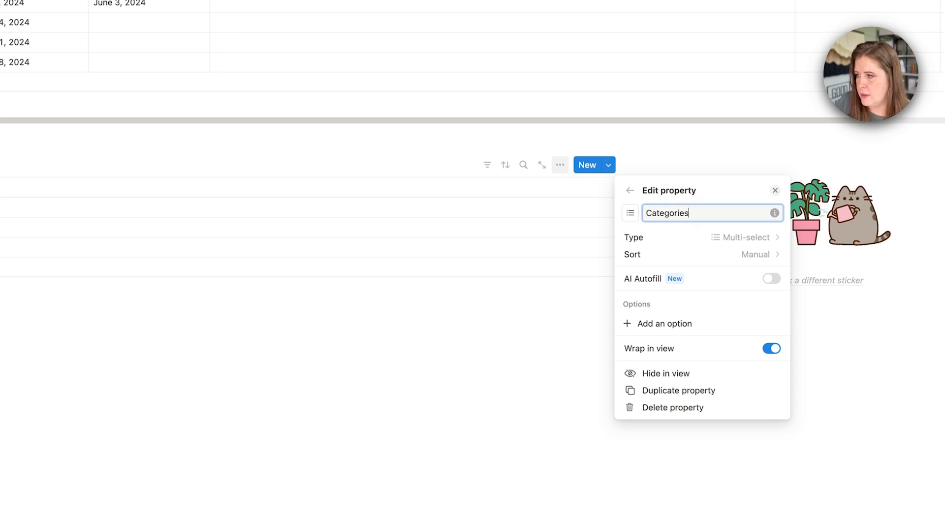
pyautogui.click(724, 255)
pyautogui.click(682, 291)
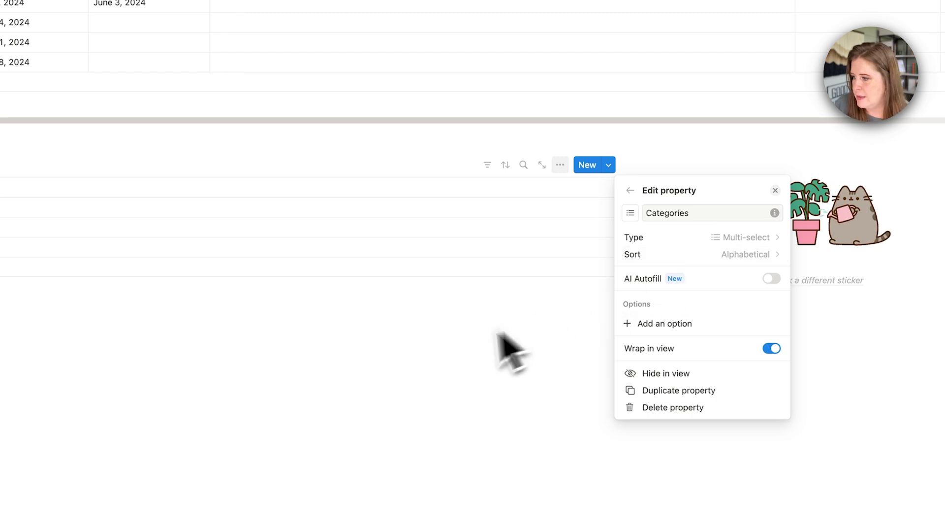
# Add the options "Business" and "Squarespace" to the Categories property
pyautogui.click(662, 325)
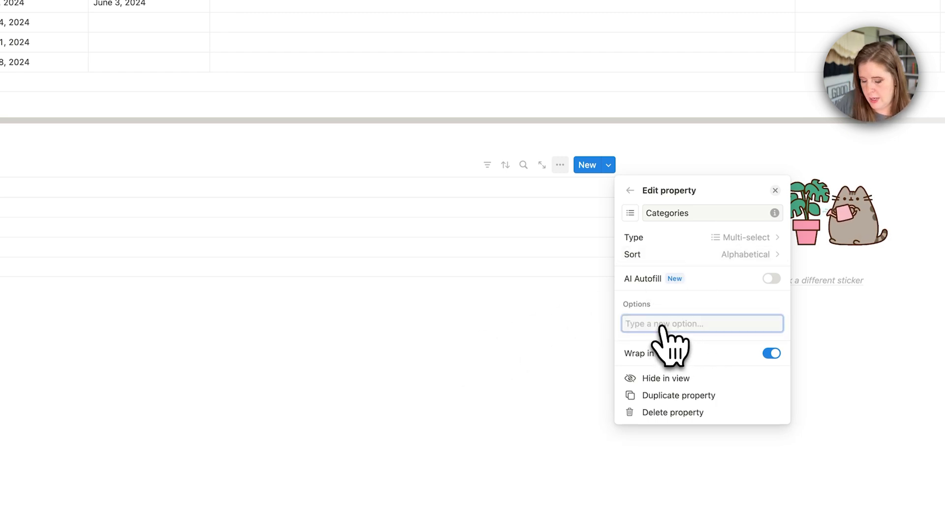
pyautogui.write('Business')
pyautogui.press('Return')
pyautogui.write('S')
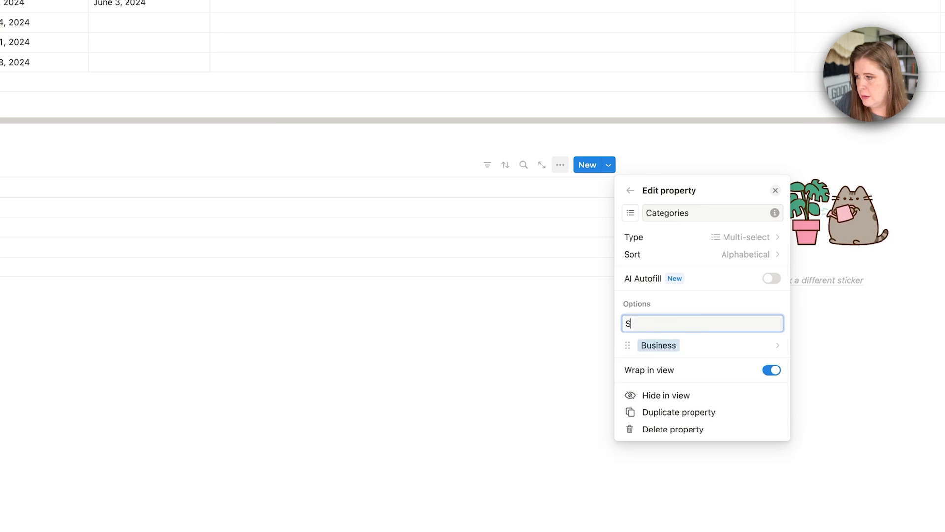
pyautogui.write('quarespace')
pyautogui.press('Return')
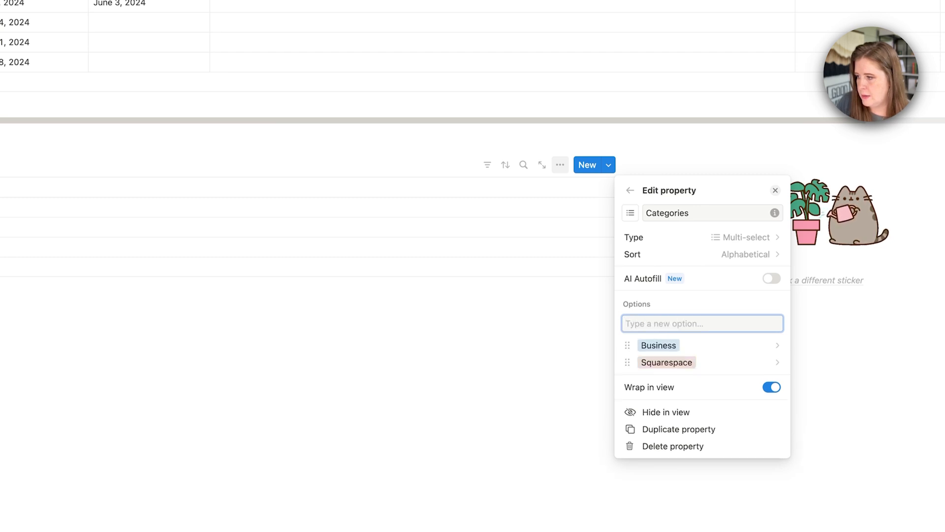
pyautogui.click(544, 348)
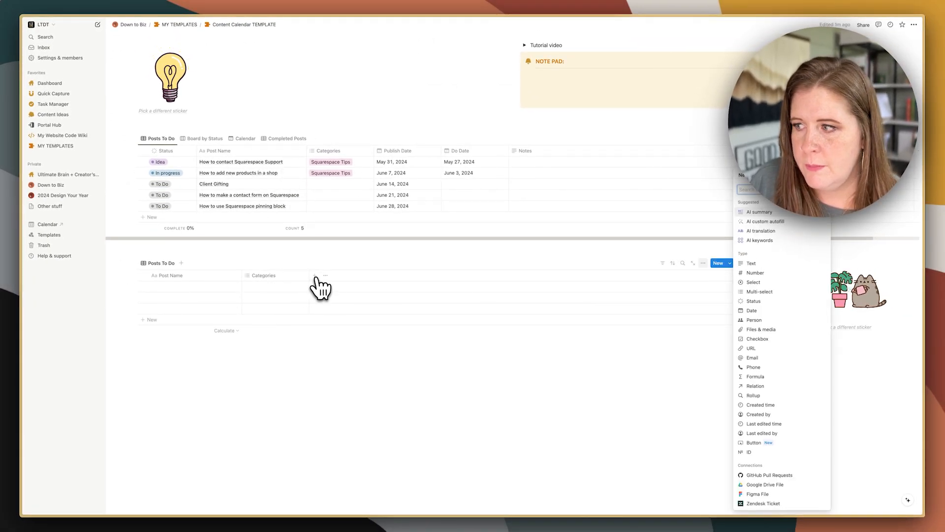
# Add a Date property named "Publish Date" to the new table and look through its date and time format options
pyautogui.write('dat')
pyautogui.press('Return')
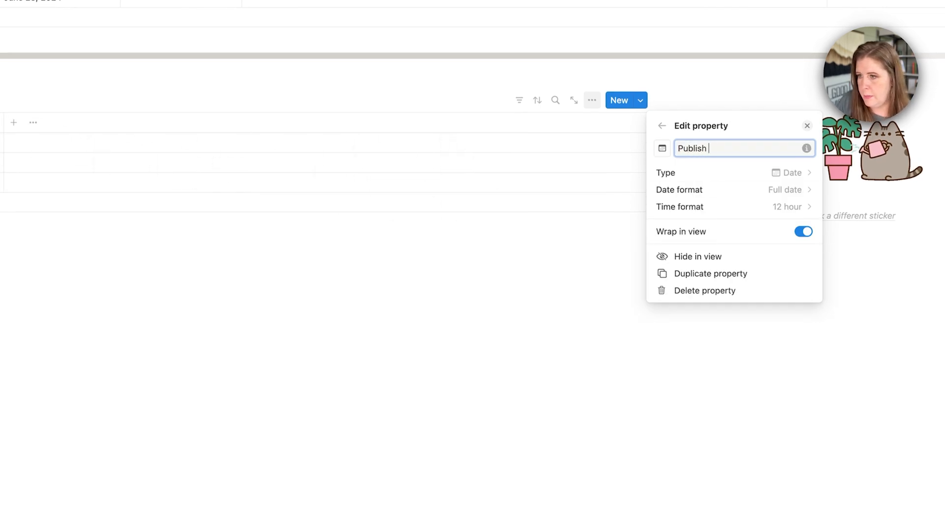
pyautogui.click(768, 194)
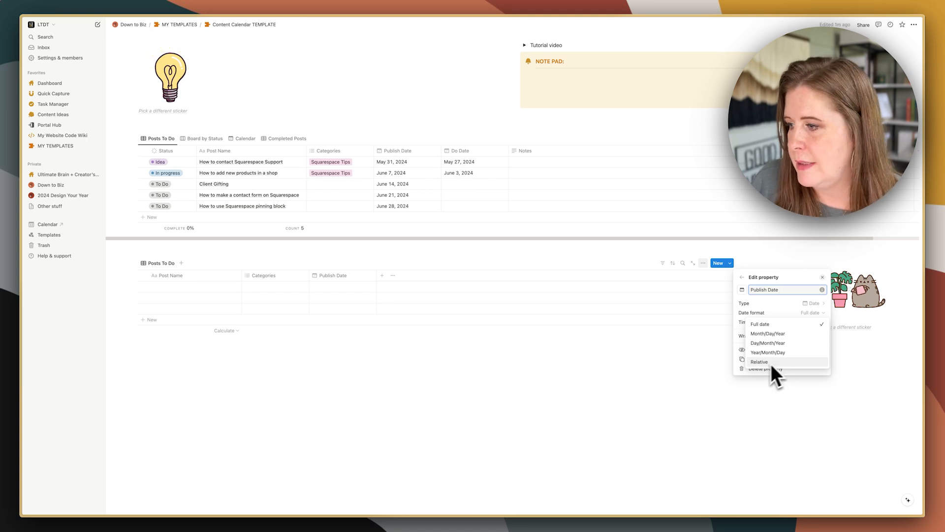
pyautogui.press('Escape')
pyautogui.click(790, 324)
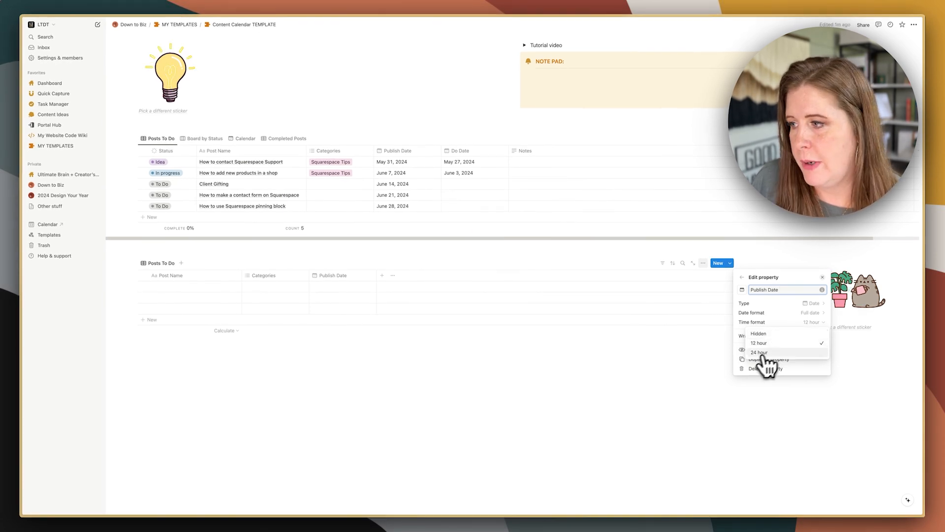
pyautogui.click(683, 369)
pyautogui.click(682, 369)
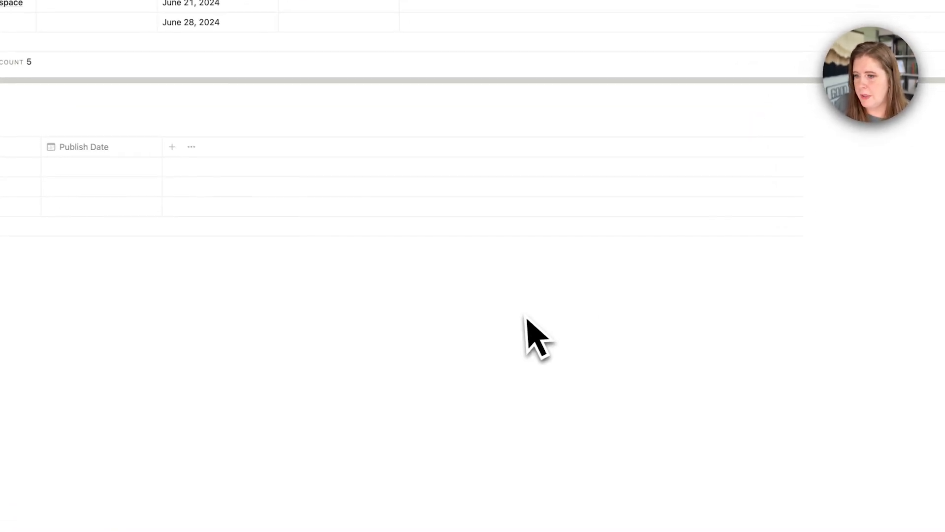
# Duplicate the Publish Date property in the new table and rename the copy "Do Date"
pyautogui.click(260, 255)
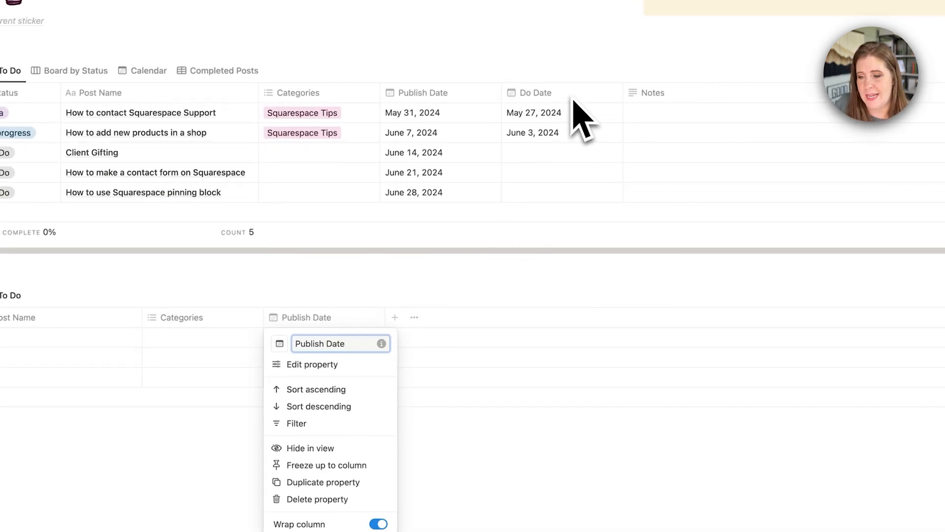
pyautogui.click(333, 482)
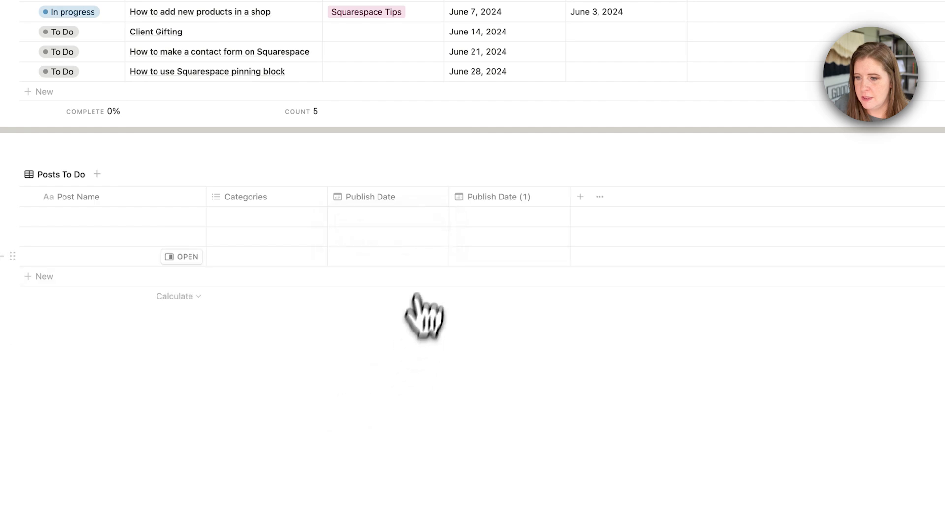
pyautogui.click(495, 198)
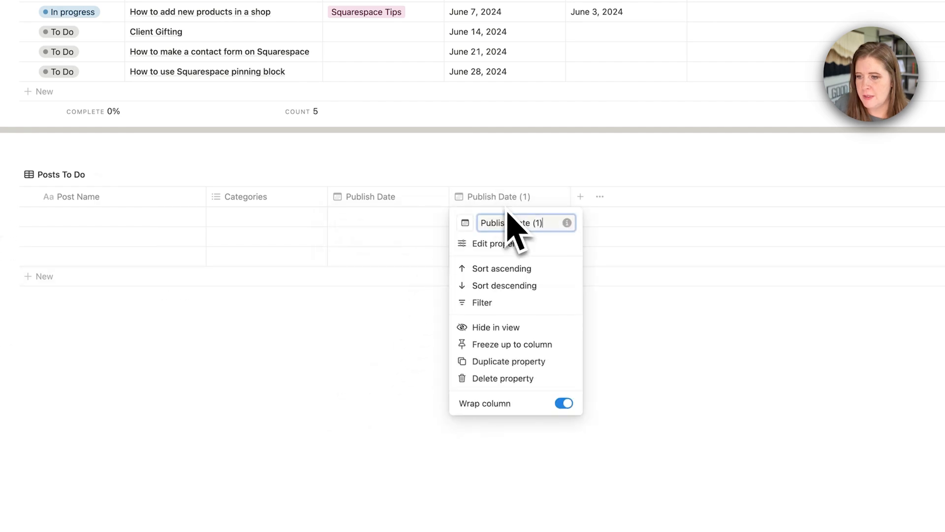
pyautogui.write('Do')
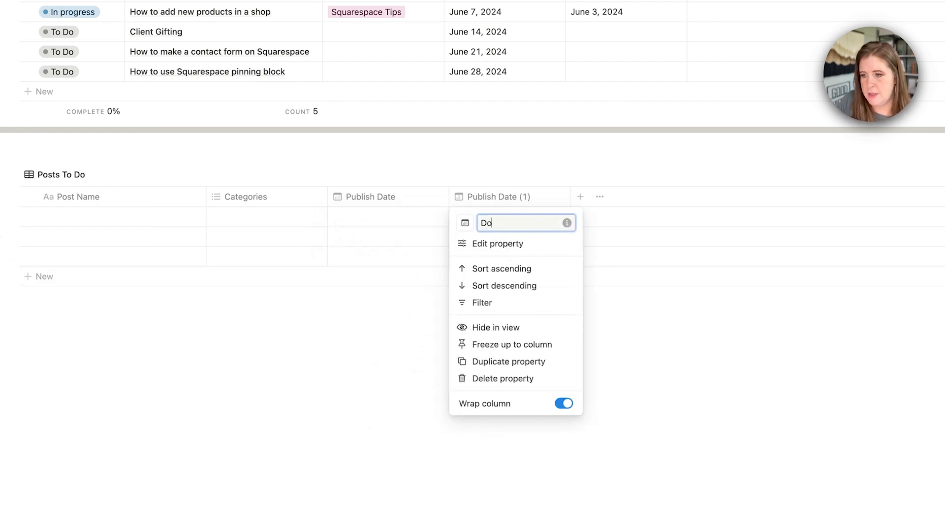
pyautogui.write(' Date')
pyautogui.press('Return')
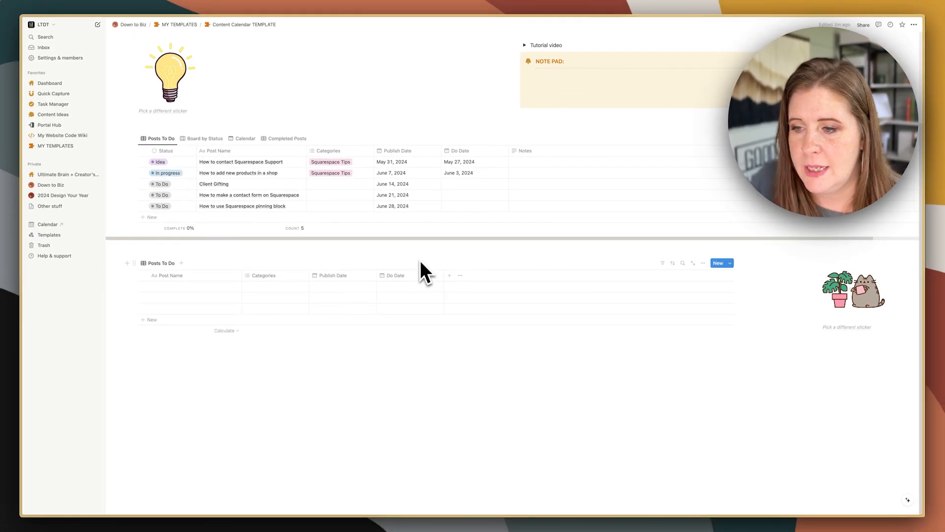
# Add a Text property named "Notes" to the new table
pyautogui.click(449, 275)
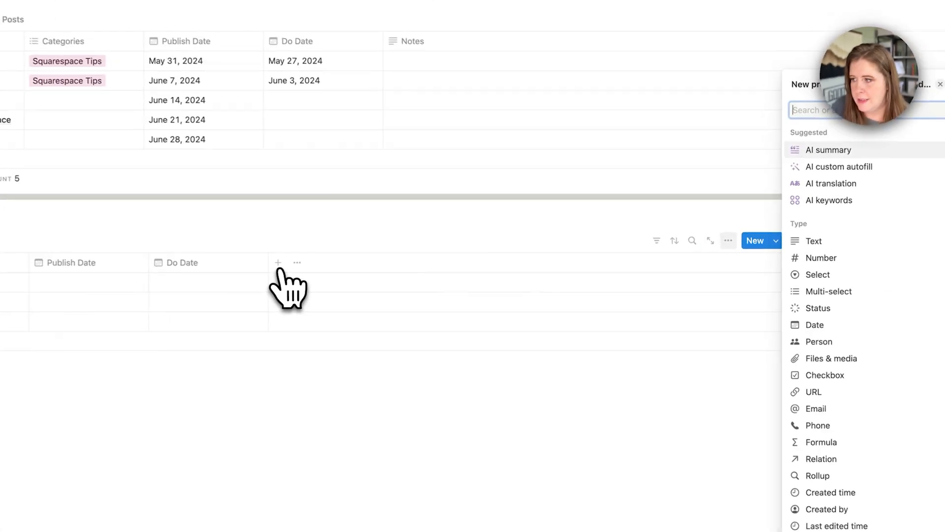
pyautogui.write('text')
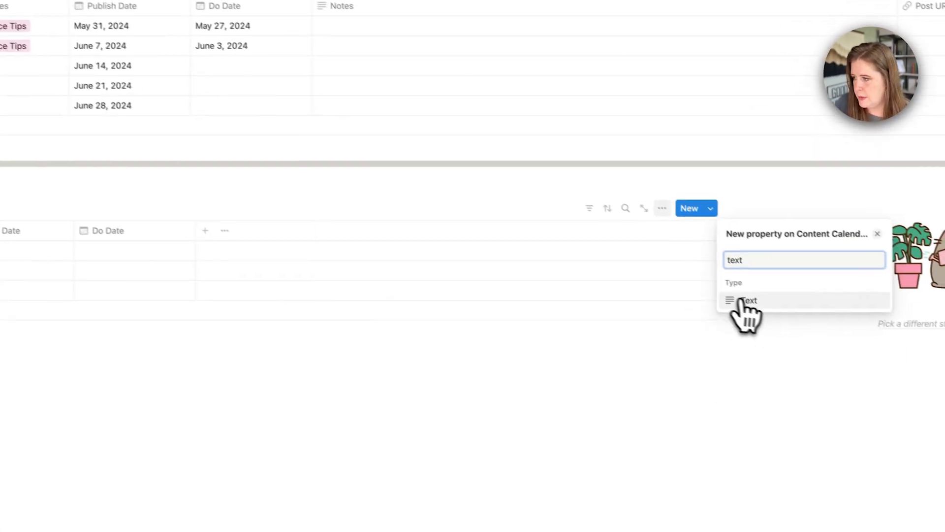
pyautogui.click(744, 301)
pyautogui.write('Notes')
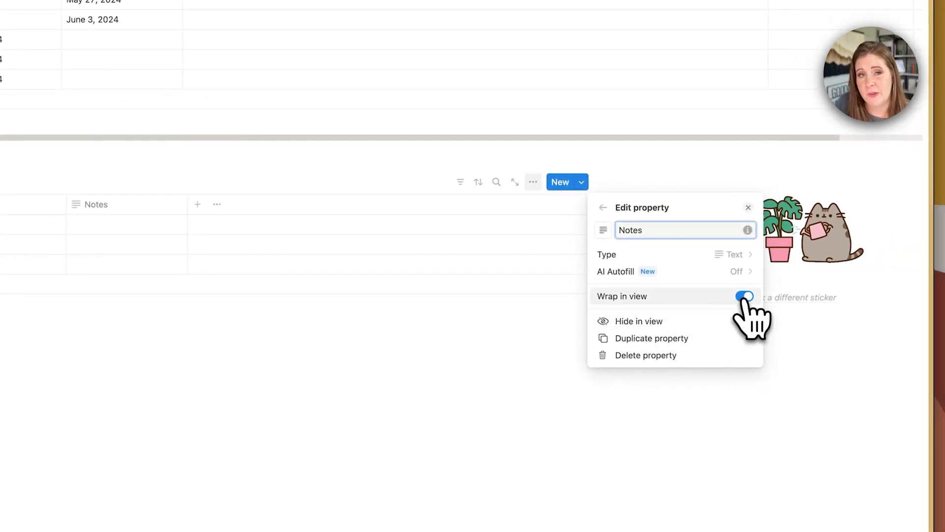
pyautogui.click(306, 333)
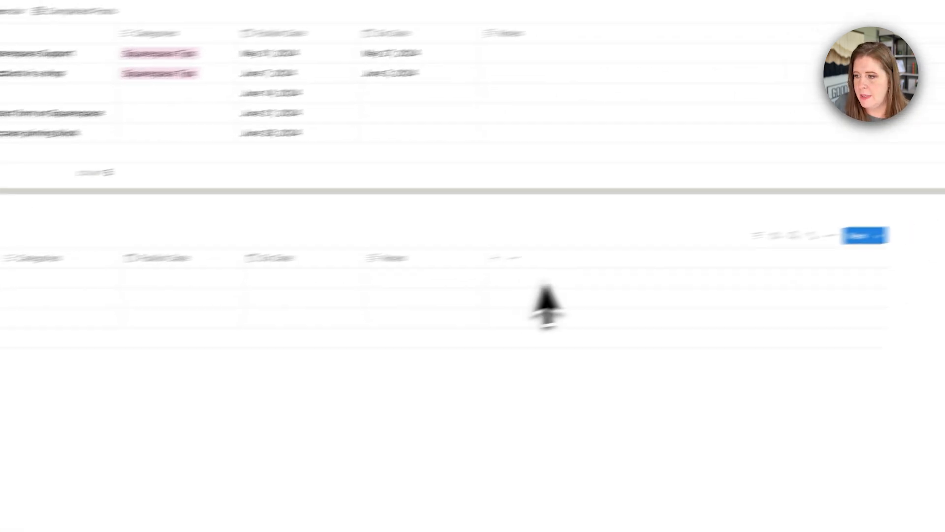
# Add a Status property to the new table and rename its "Not started" option to "To Do"
pyautogui.click(495, 257)
pyautogui.write('stat')
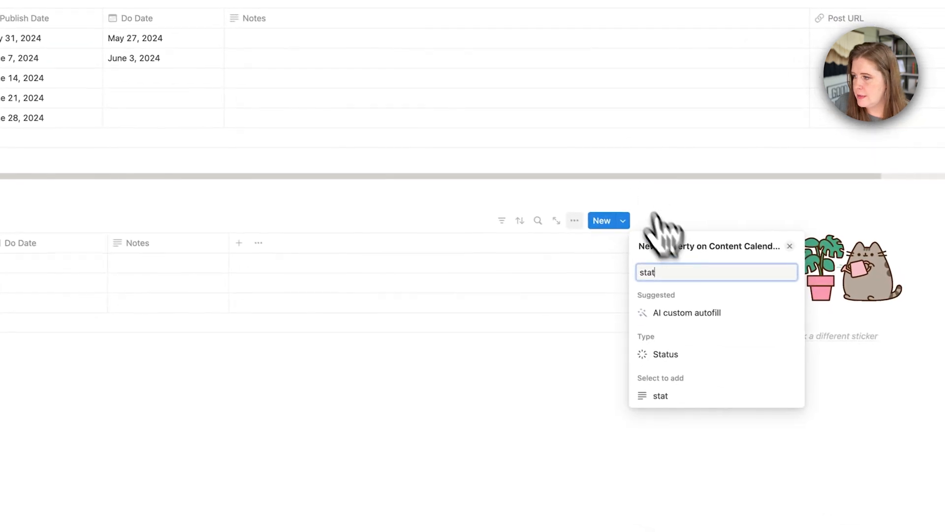
pyautogui.press('Return')
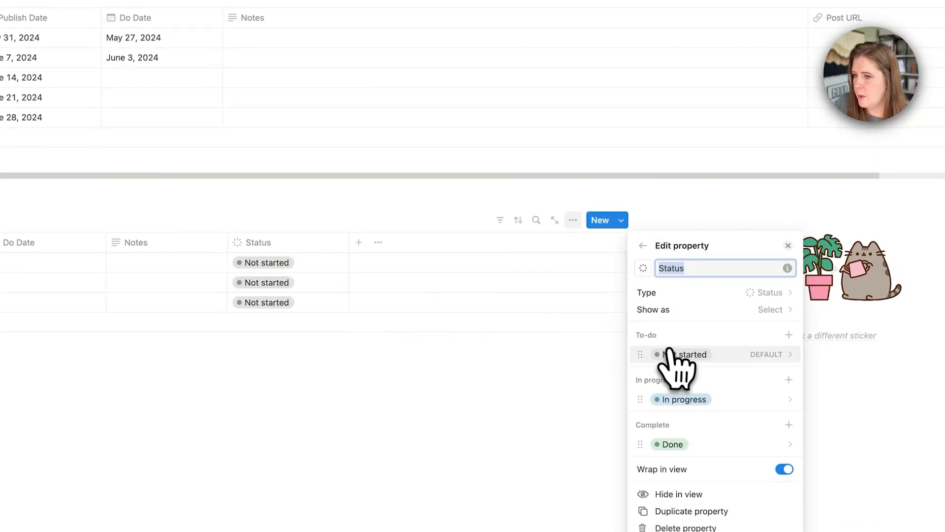
pyautogui.click(697, 358)
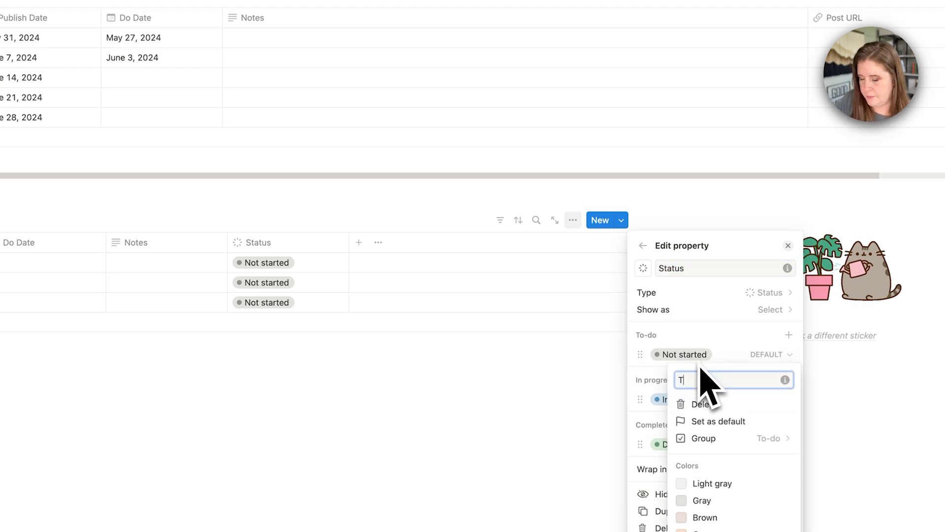
pyautogui.write('To Do')
pyautogui.press('Return')
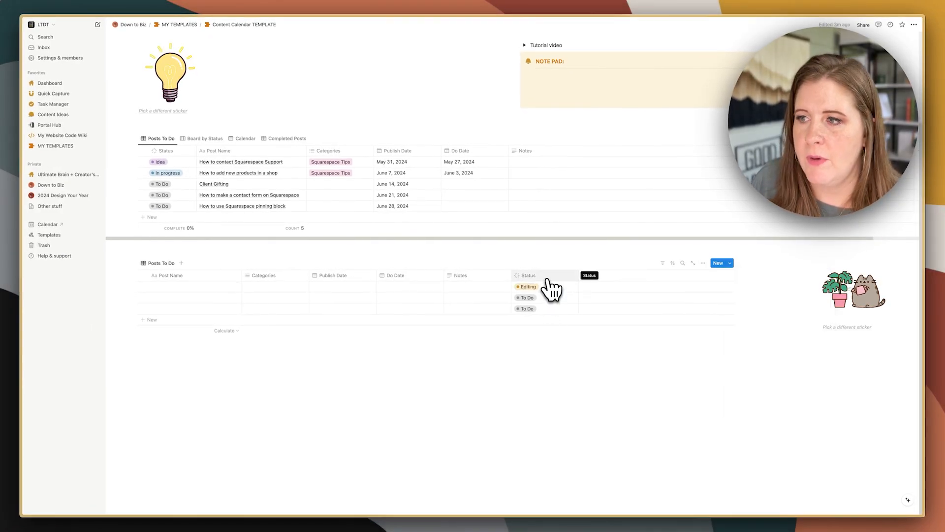
# Move the Status column of the new table to the front, before Post Name
pyautogui.moveTo(549, 279); pyautogui.dragTo(297, 277)
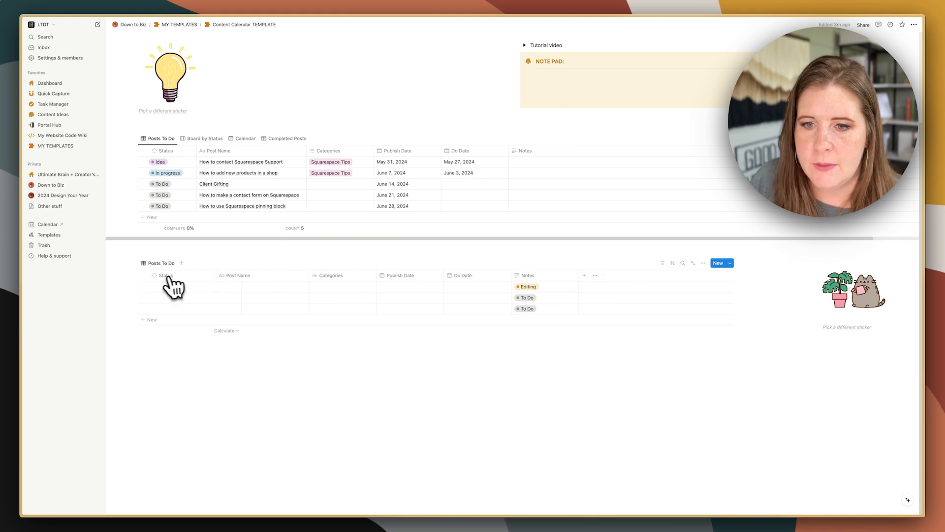
pyautogui.moveTo(168, 278); pyautogui.dragTo(170, 280)
# Show the new table's Status property as a checkbox and open the first row's status options
pyautogui.click(168, 275)
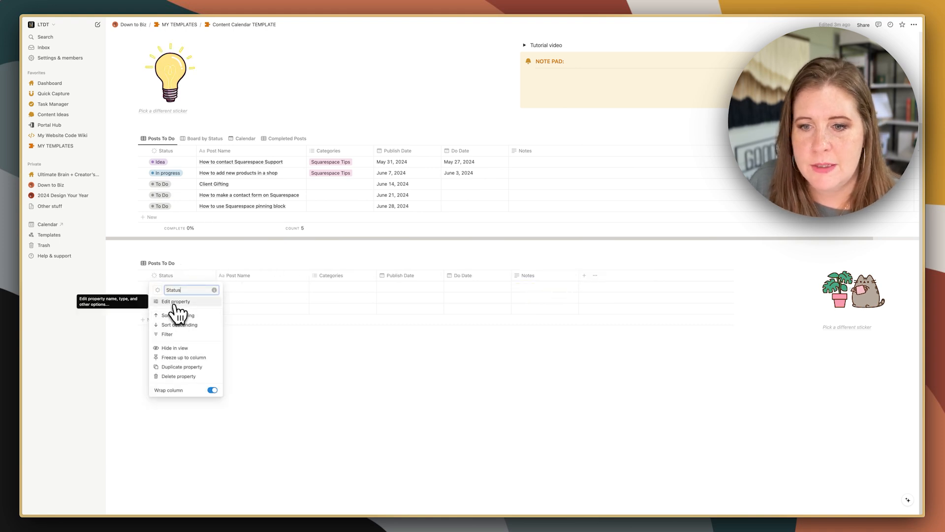
pyautogui.click(175, 302)
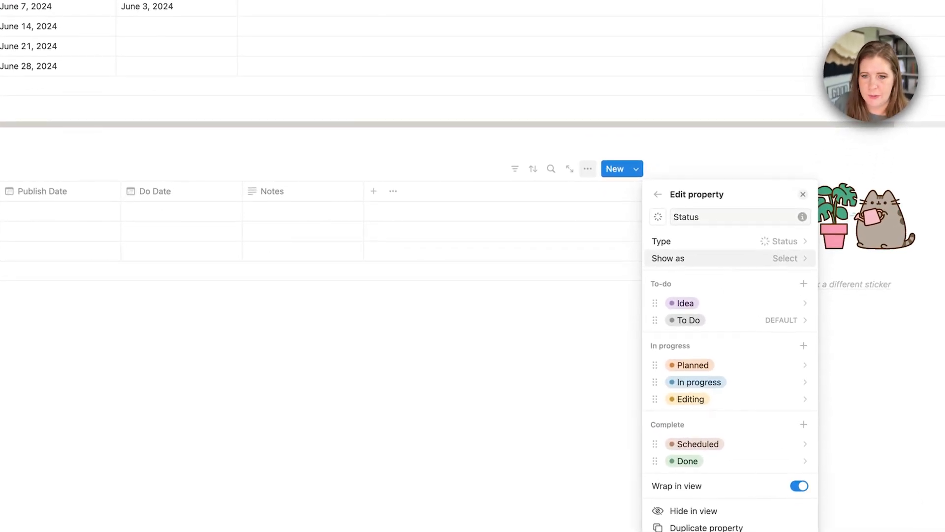
pyautogui.click(729, 258)
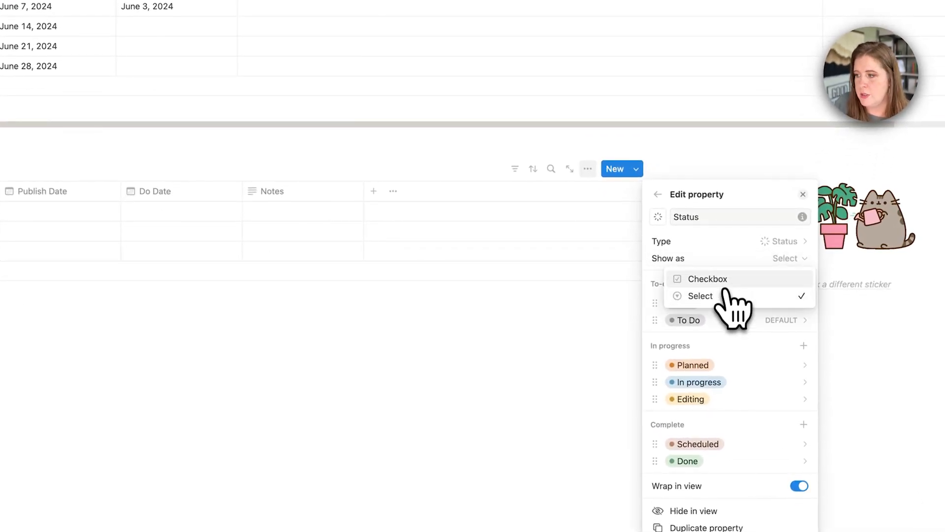
pyautogui.click(727, 278)
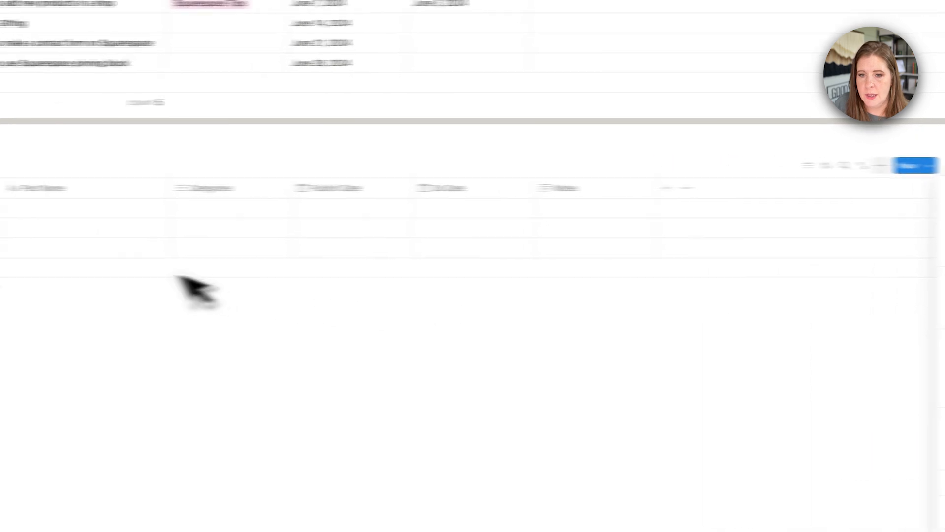
pyautogui.click(209, 264)
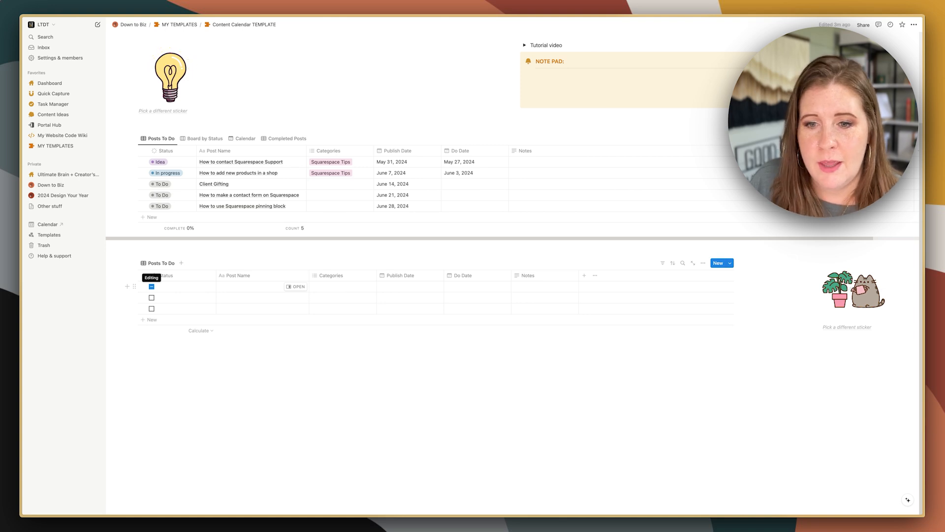
pyautogui.click(164, 289)
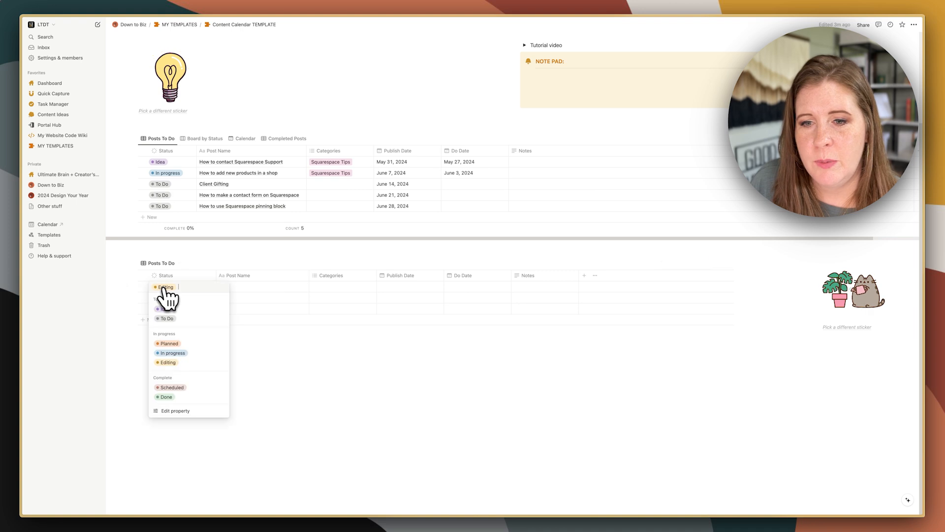
pyautogui.click(234, 372)
# Set the new table's Status property back to being shown as Select
pyautogui.click(193, 288)
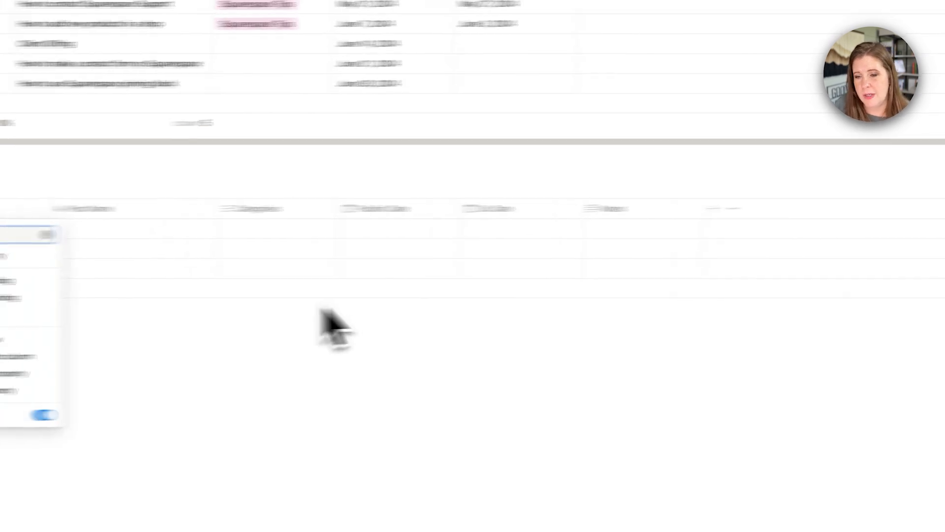
pyautogui.click(239, 250)
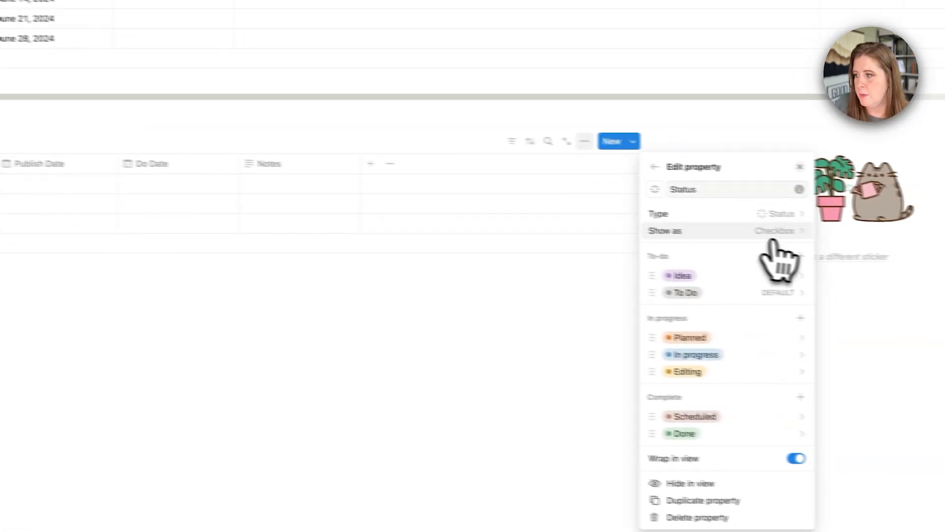
pyautogui.click(689, 227)
pyautogui.click(686, 263)
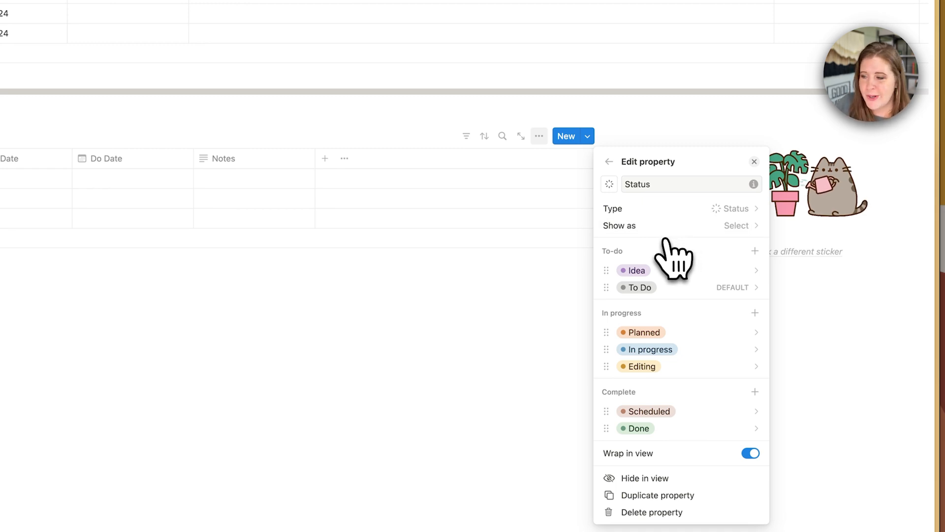
pyautogui.click(544, 327)
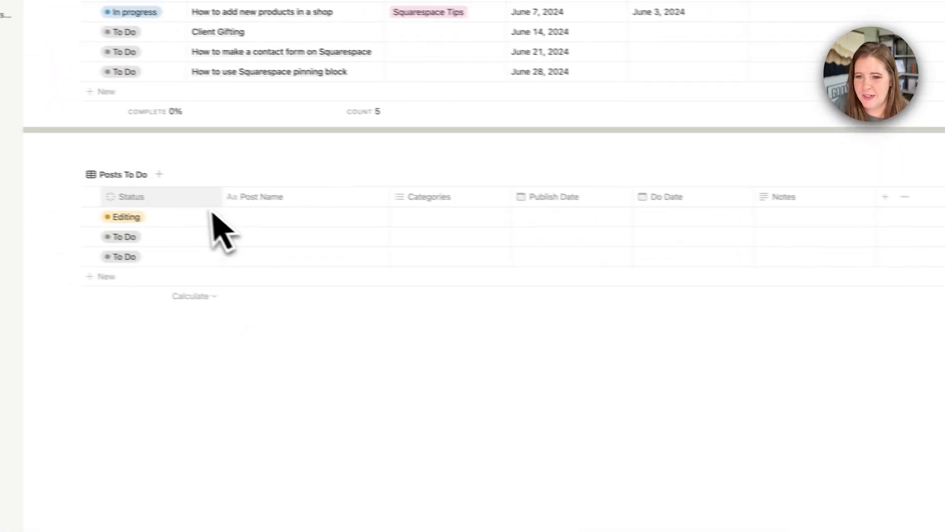
# Narrow the Status column and widen the Notes column in the new table
pyautogui.moveTo(251, 198); pyautogui.dragTo(213, 198)
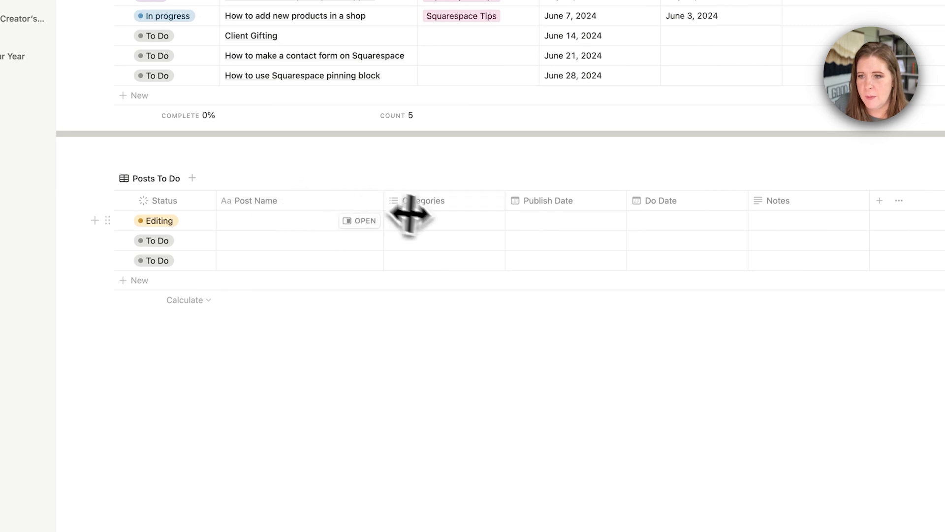
pyautogui.click(466, 224)
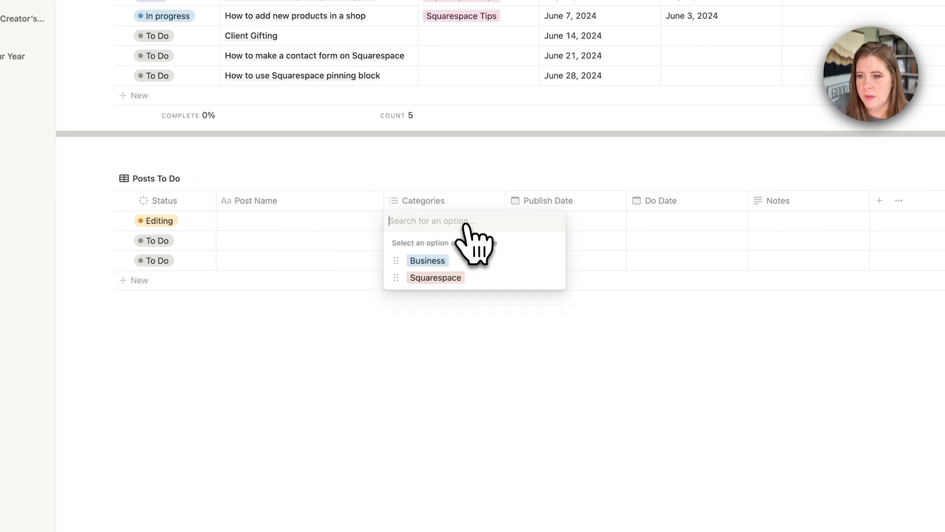
pyautogui.press('Escape')
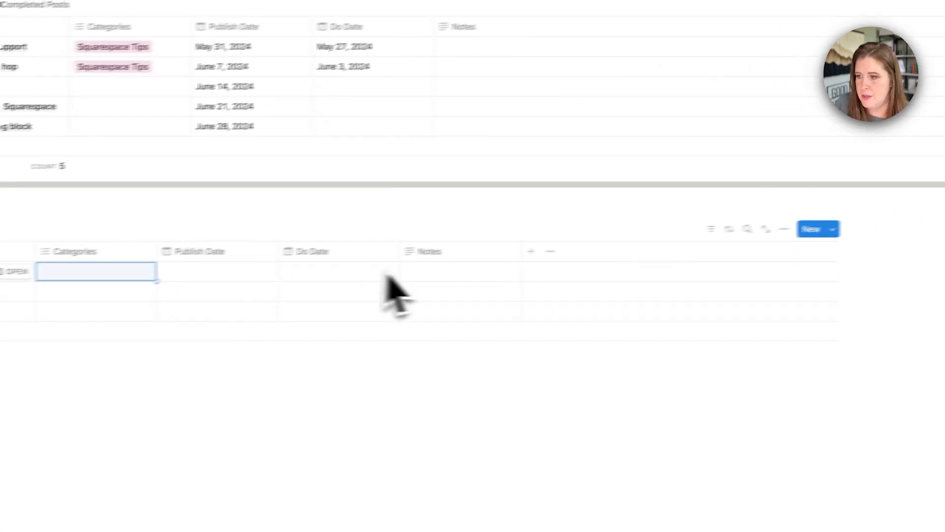
pyautogui.moveTo(470, 270); pyautogui.dragTo(730, 261)
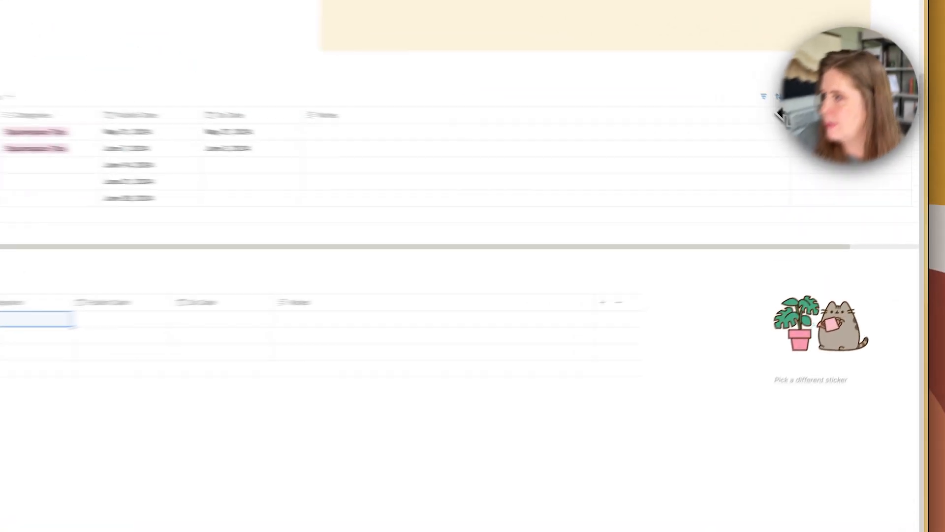
pyautogui.moveTo(910, 25); pyautogui.dragTo(794, 27)
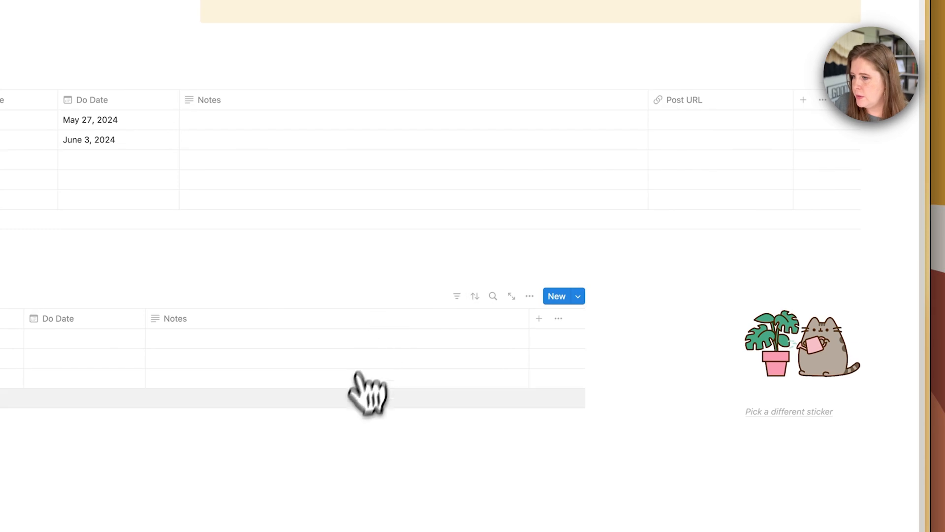
# Add a URL property named "Post URL" to the new table and turn off its wrapping in view
pyautogui.click(539, 318)
pyautogui.write('url')
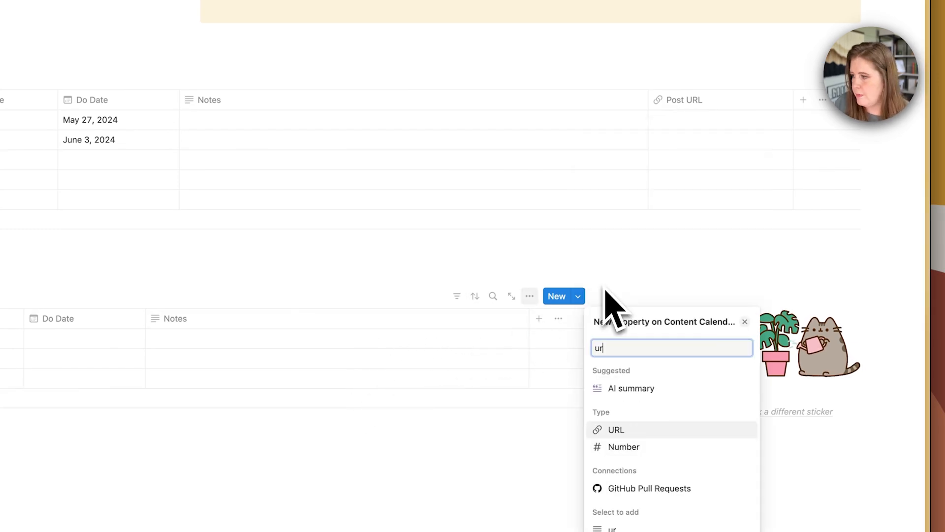
pyautogui.click(610, 428)
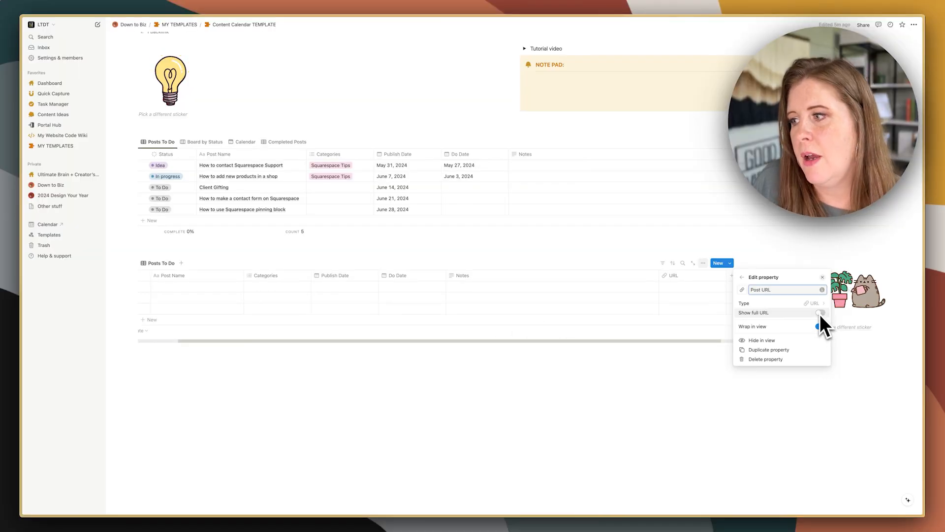
pyautogui.click(760, 326)
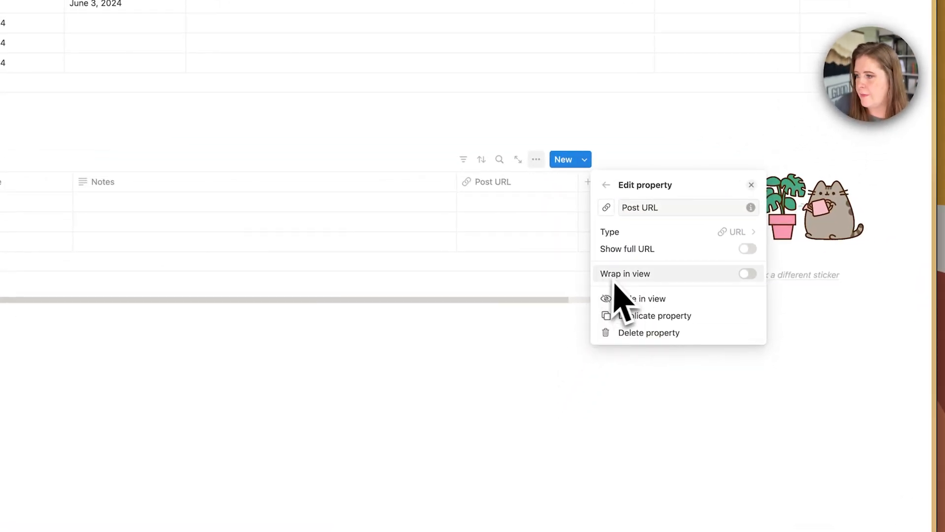
pyautogui.click(527, 308)
pyautogui.hscroll(2, 563, 212)
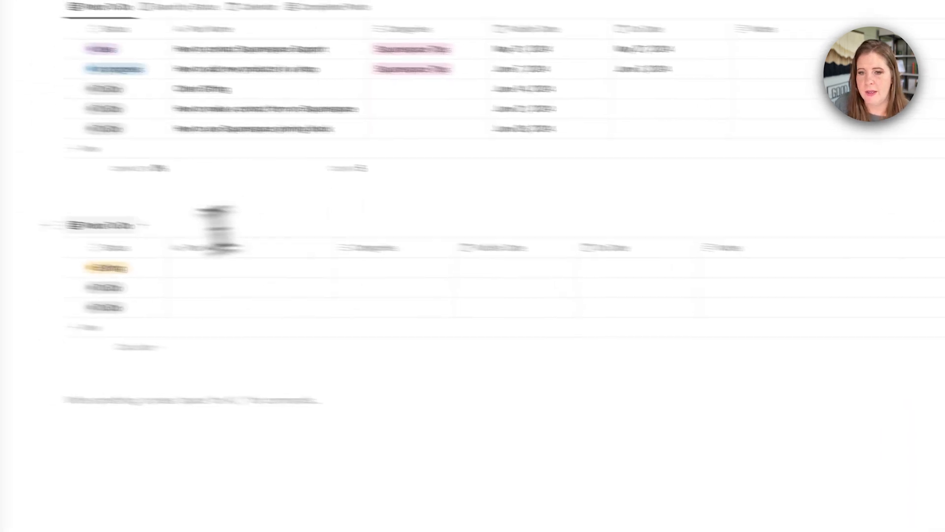
# Enter five post names in the new table, from "How to contact Squarespace Support" through "How to use Squarespace pinning block", matching the table above
pyautogui.click(198, 272)
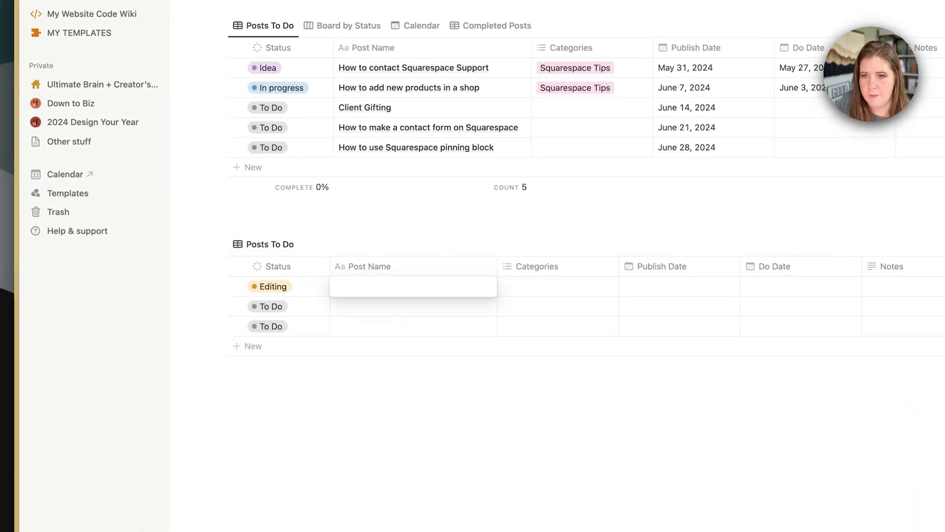
pyautogui.write('How')
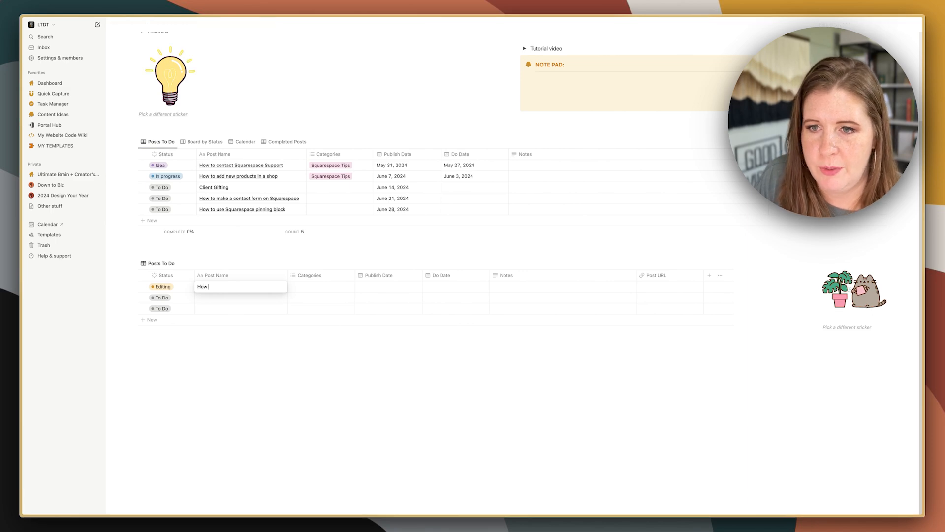
pyautogui.write(' to contact Squarespace S')
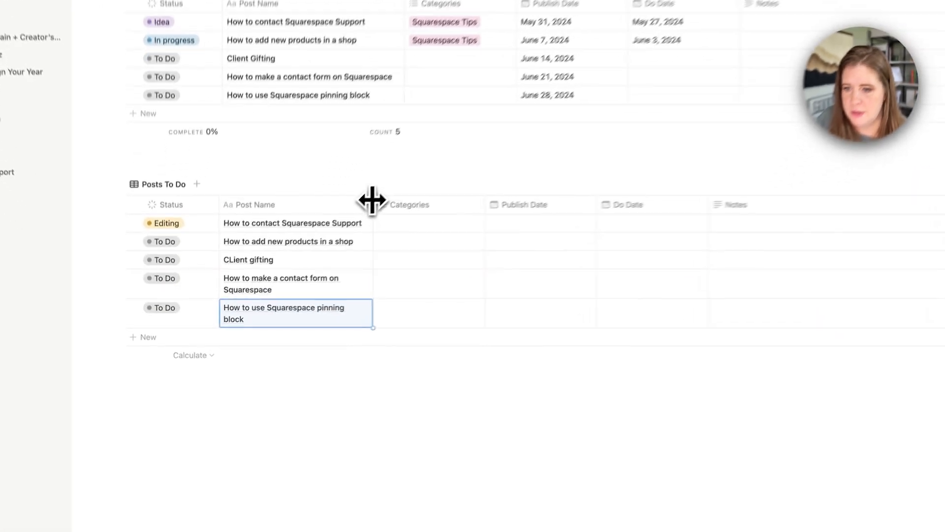
# Assign the Business category to the client gifting post and Squarespace to the other four posts in the new table
pyautogui.click(430, 220)
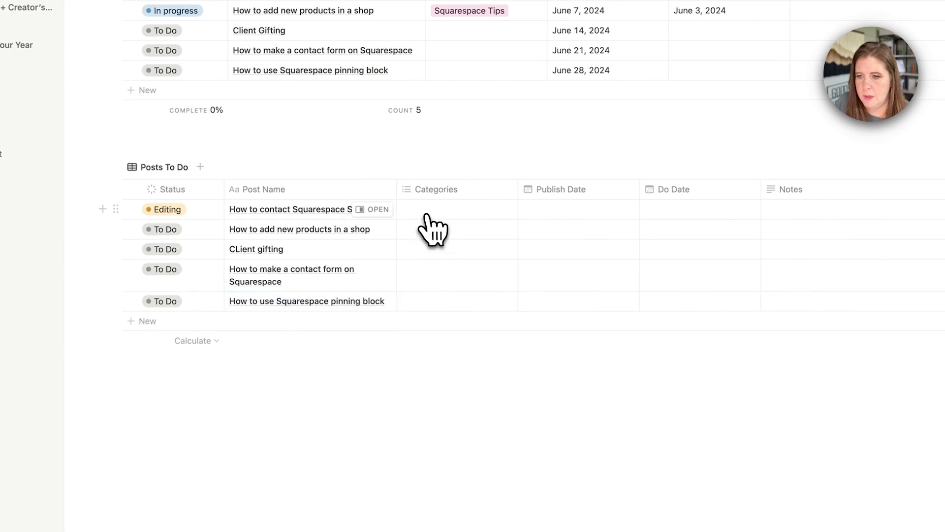
pyautogui.click(448, 265)
pyautogui.click(423, 333)
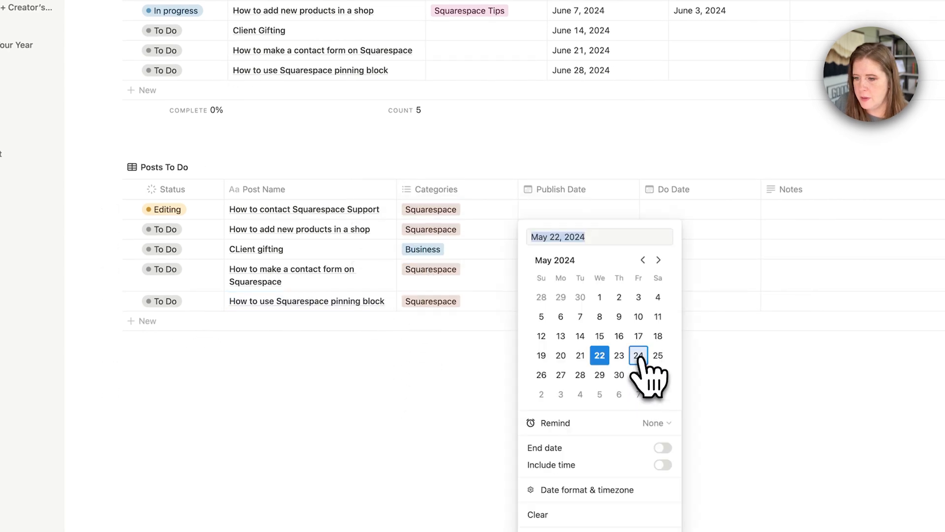
# Set the Publish Date of the first post to May 24, 2024 and of the second post to May 31, 2024
pyautogui.click(638, 355)
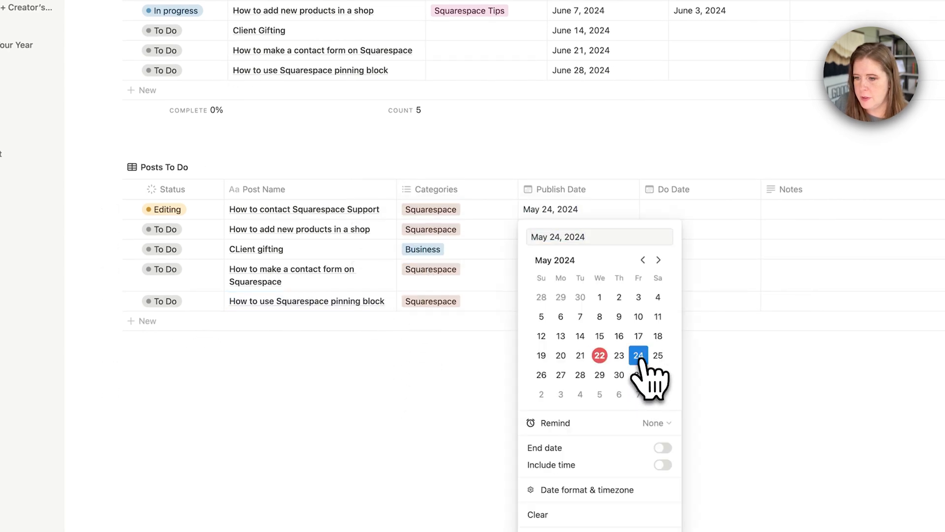
pyautogui.click(472, 402)
pyautogui.click(596, 230)
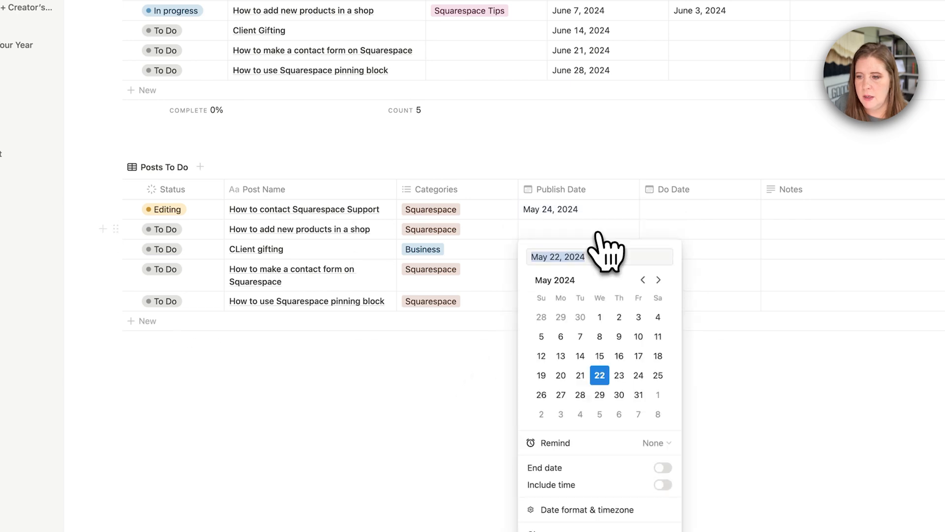
pyautogui.click(638, 394)
pyautogui.click(489, 412)
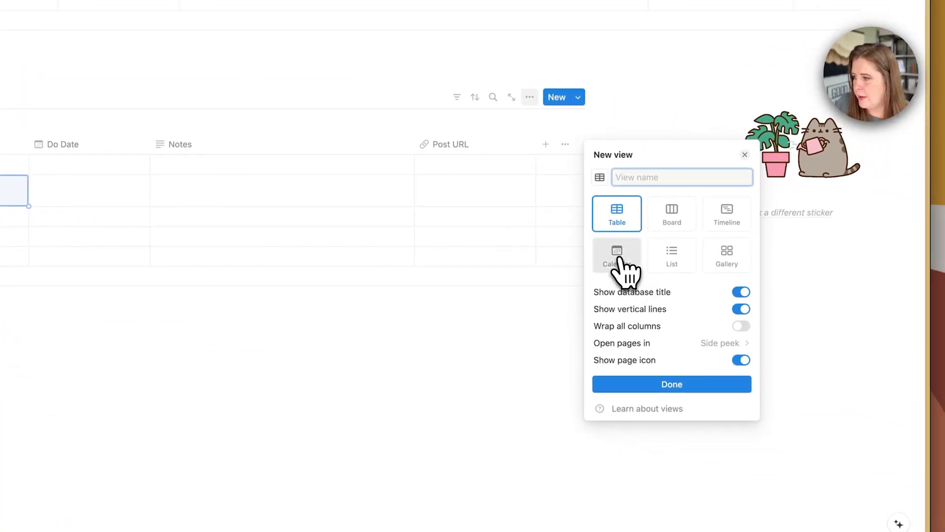
# Give the new view of the demo database a Calendar layout and try hiding its weekends before showing them again
pyautogui.click(618, 257)
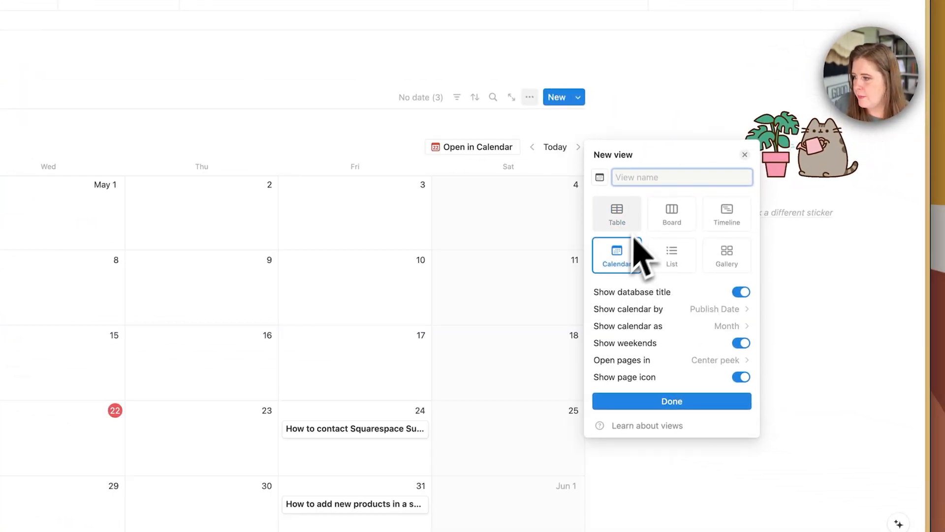
pyautogui.click(711, 331)
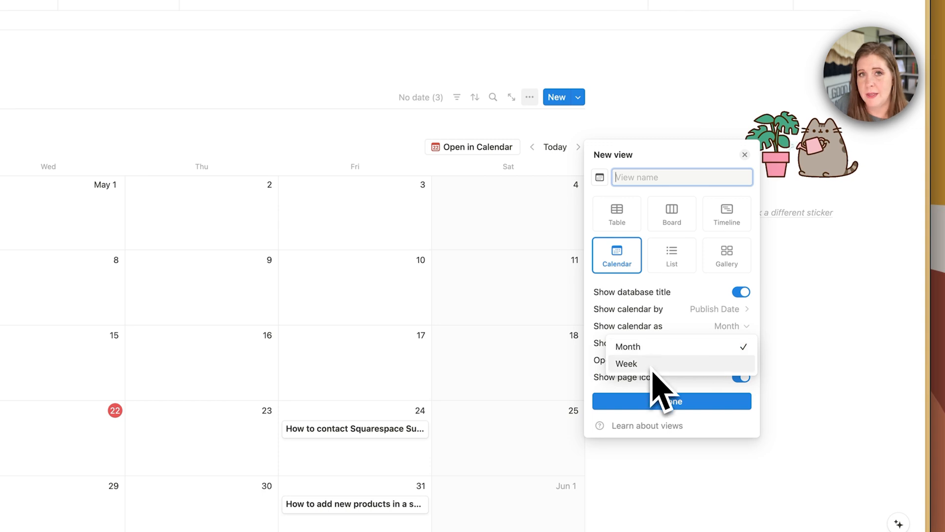
pyautogui.click(679, 290)
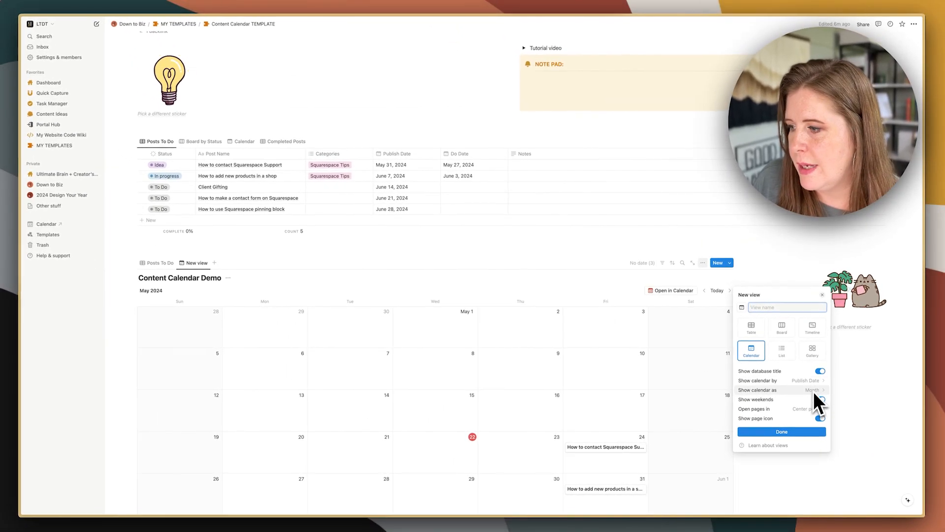
pyautogui.click(820, 400)
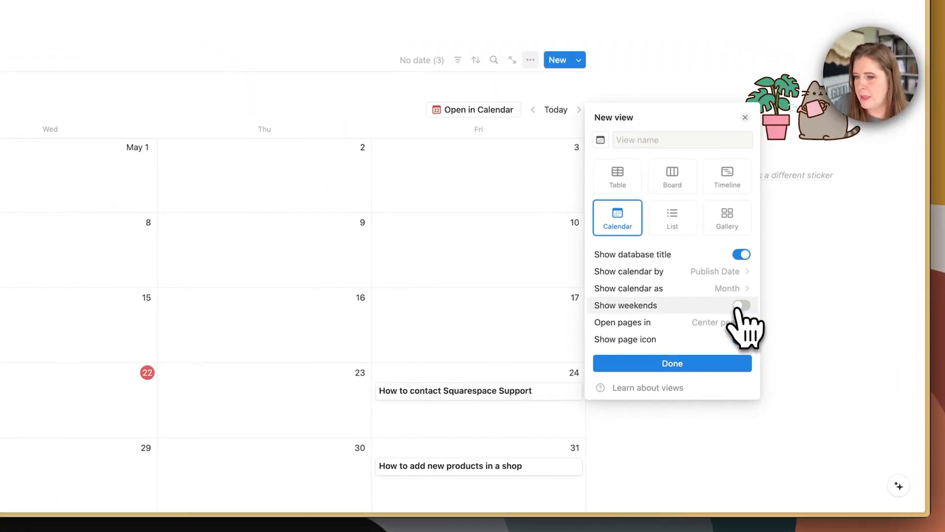
pyautogui.click(741, 305)
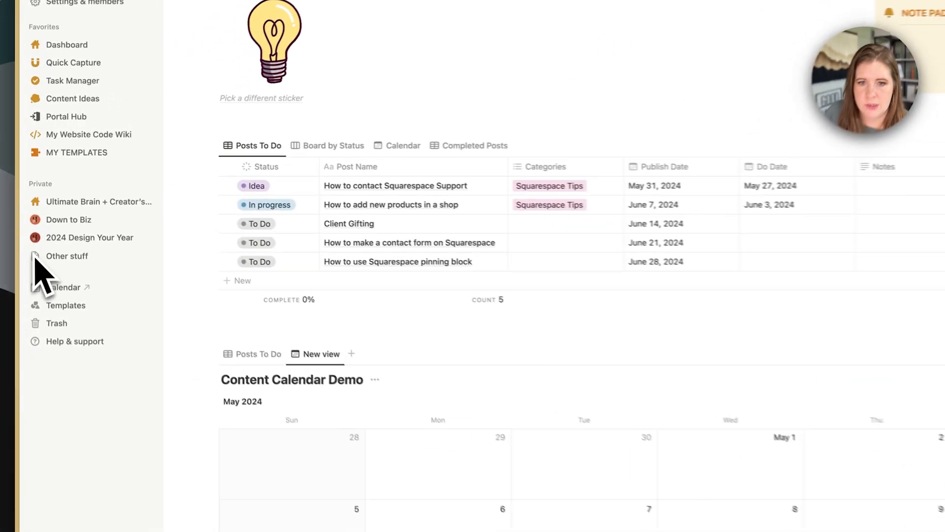
# In the demo calendar view's layout options, choose Publish Date as the date property the calendar is shown by
pyautogui.click(687, 184)
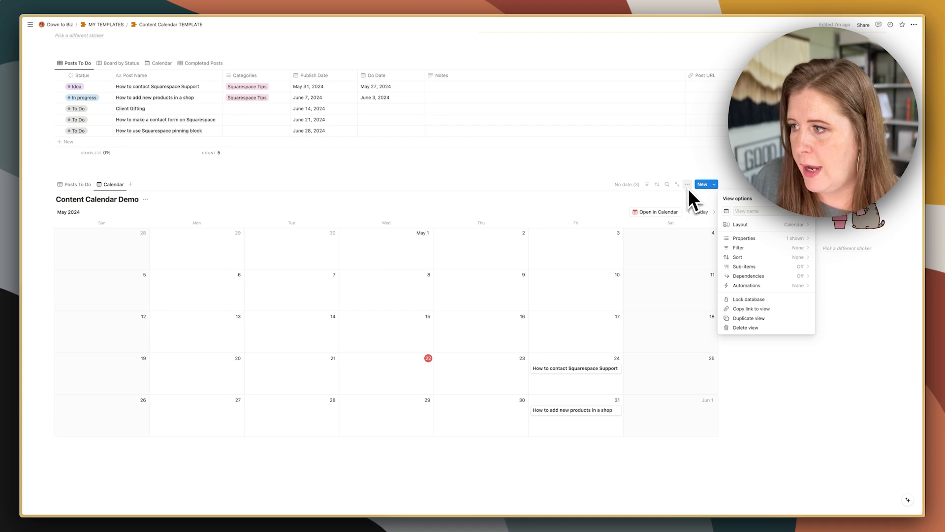
pyautogui.click(743, 225)
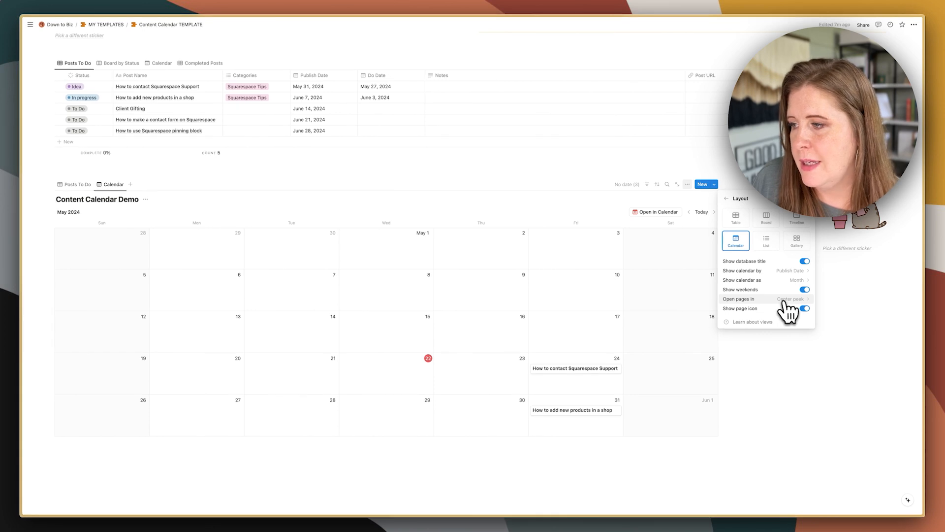
pyautogui.click(745, 272)
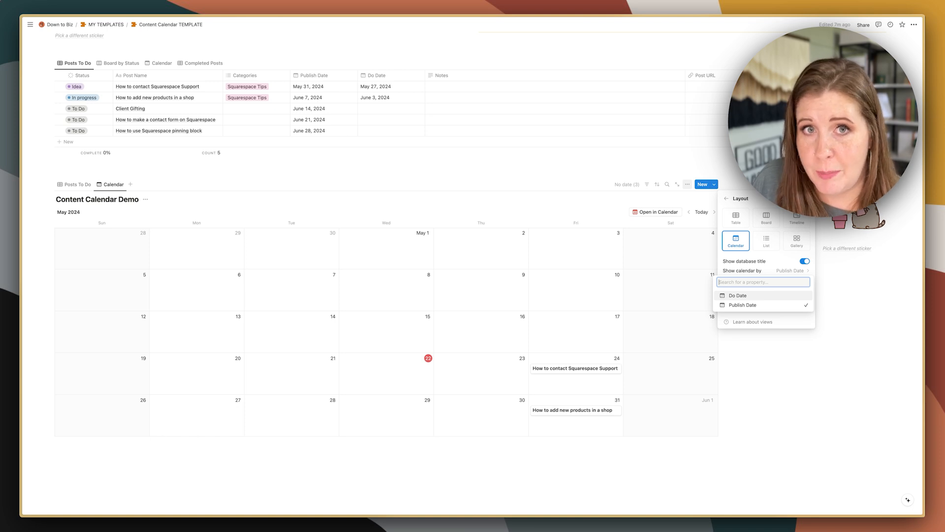
pyautogui.click(760, 305)
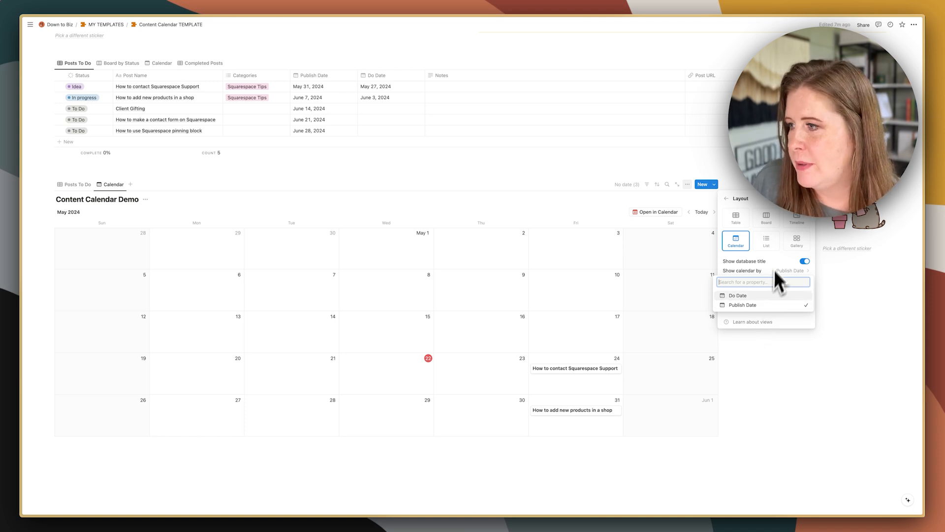
# Show the Do Date and Status properties on the demo calendar's post cards
pyautogui.click(726, 198)
pyautogui.click(738, 238)
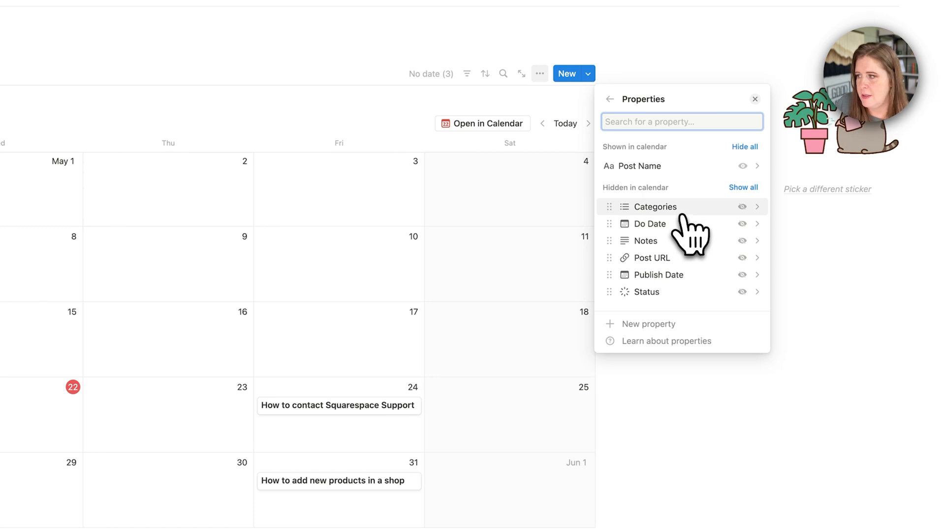
pyautogui.click(743, 224)
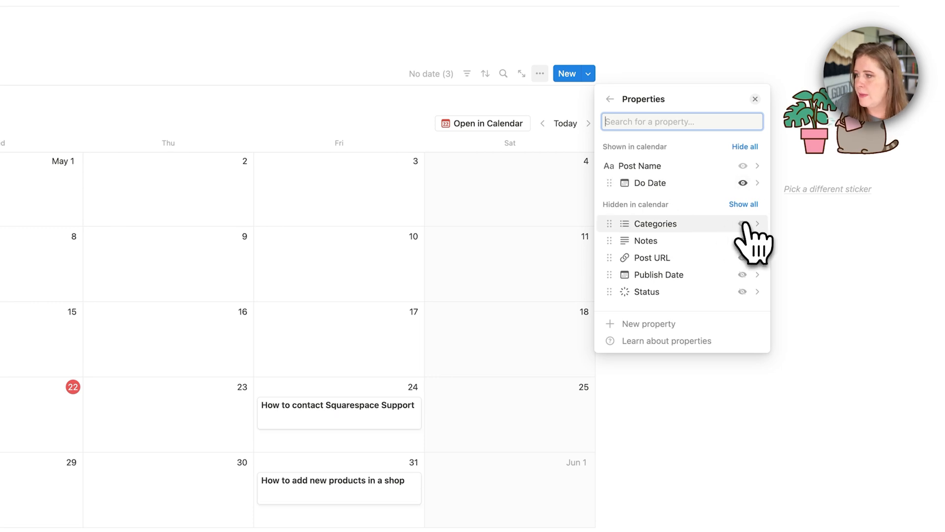
pyautogui.click(742, 291)
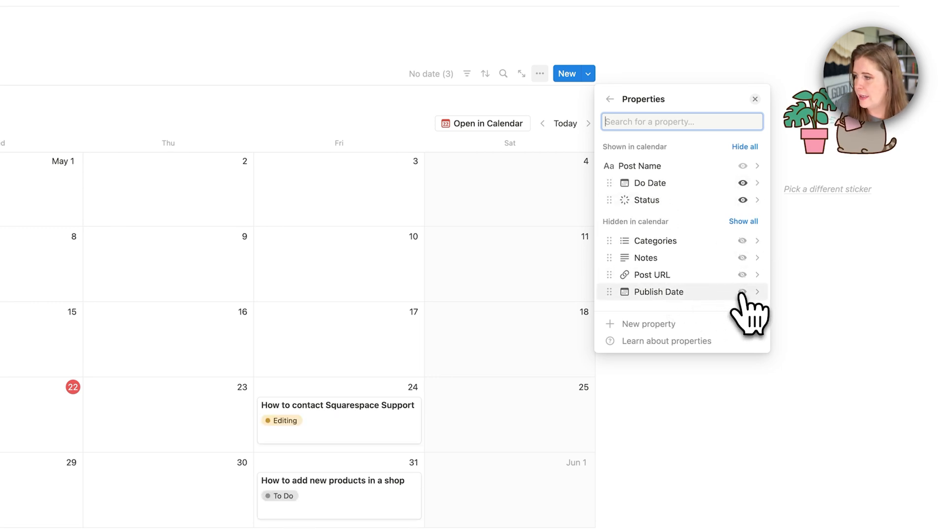
pyautogui.click(406, 319)
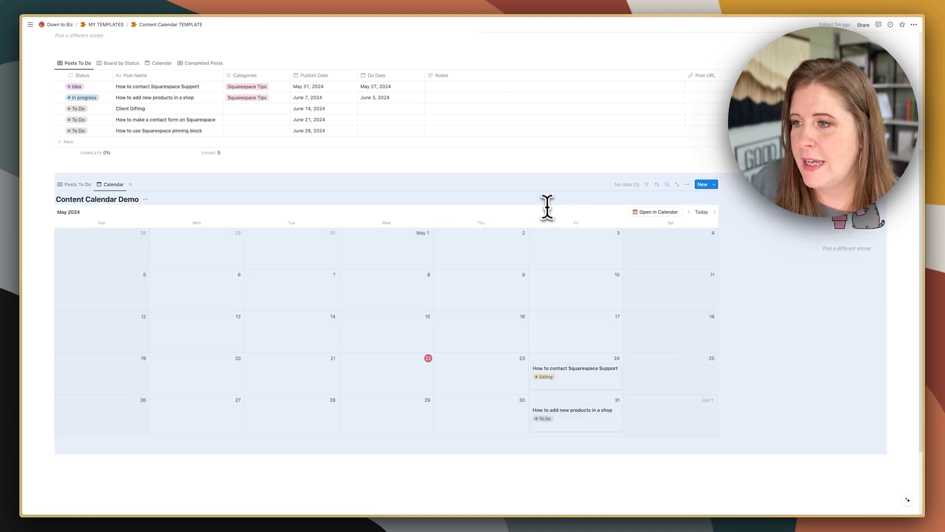
pyautogui.click(539, 165)
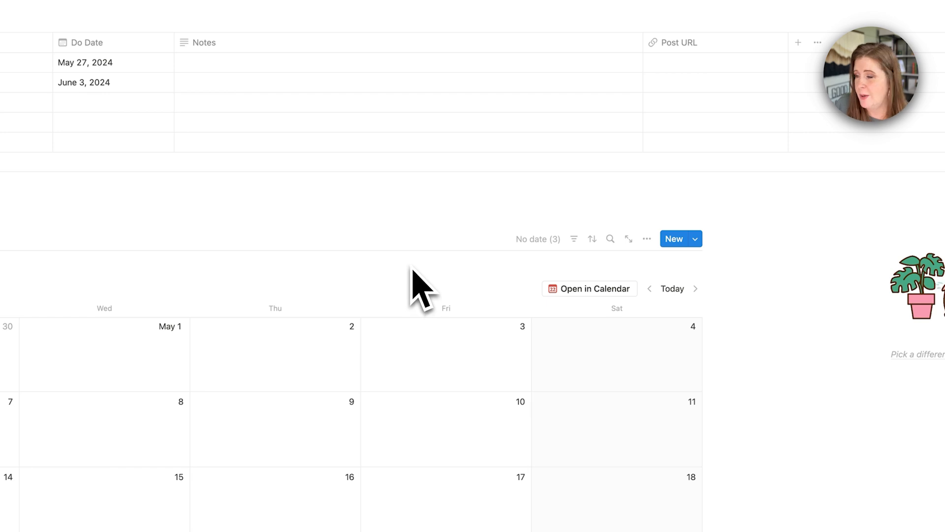
# Schedule the undated posts on the demo calendar: pinning block on May 9, contact form on May 10 and client gifting on May 16
pyautogui.click(536, 240)
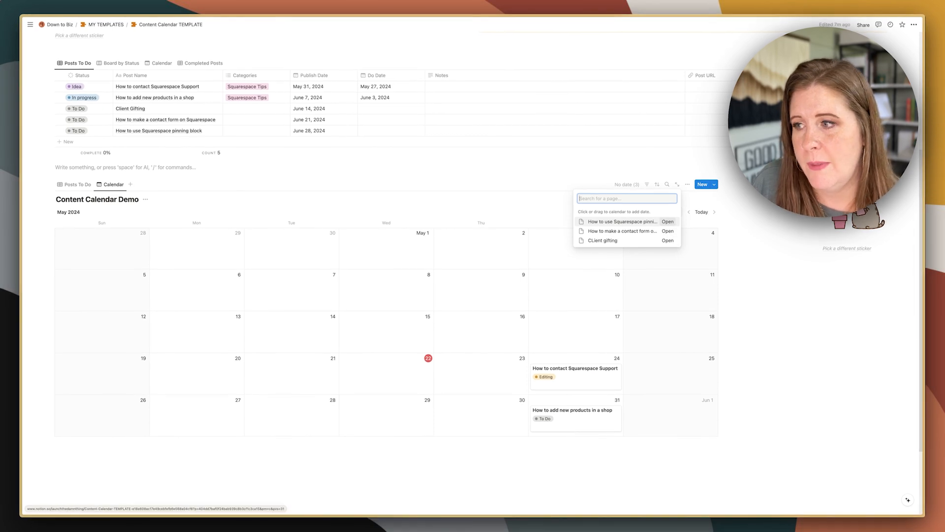
pyautogui.moveTo(601, 221); pyautogui.dragTo(481, 288)
pyautogui.moveTo(313, 300); pyautogui.dragTo(313, 304)
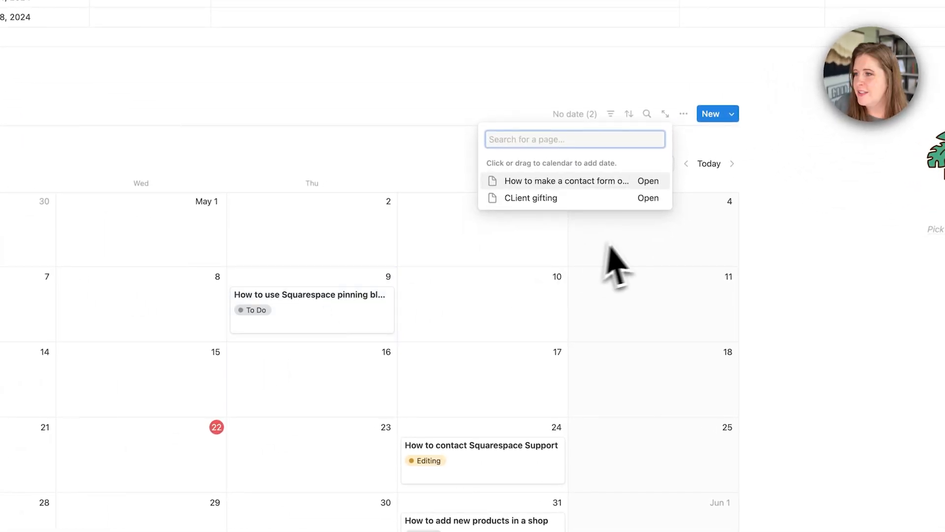
pyautogui.moveTo(565, 185); pyautogui.dragTo(459, 303)
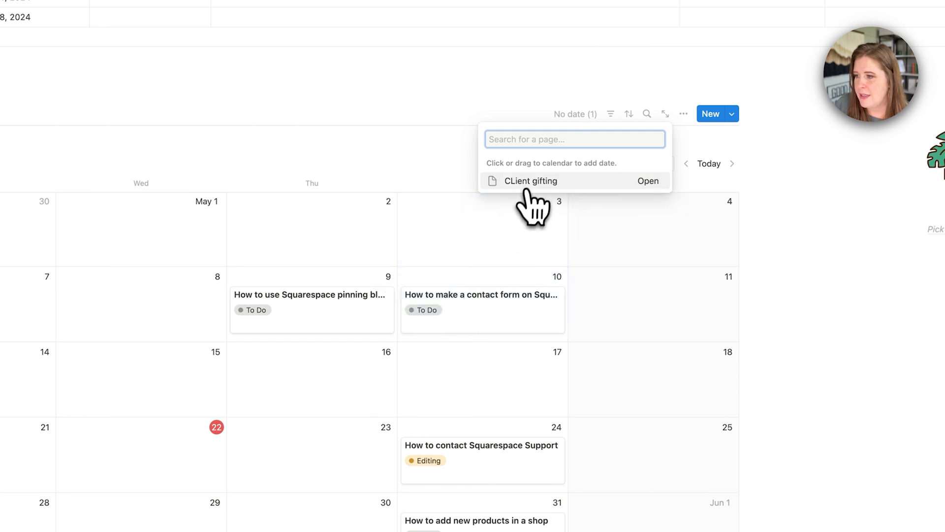
pyautogui.moveTo(524, 190); pyautogui.dragTo(351, 364)
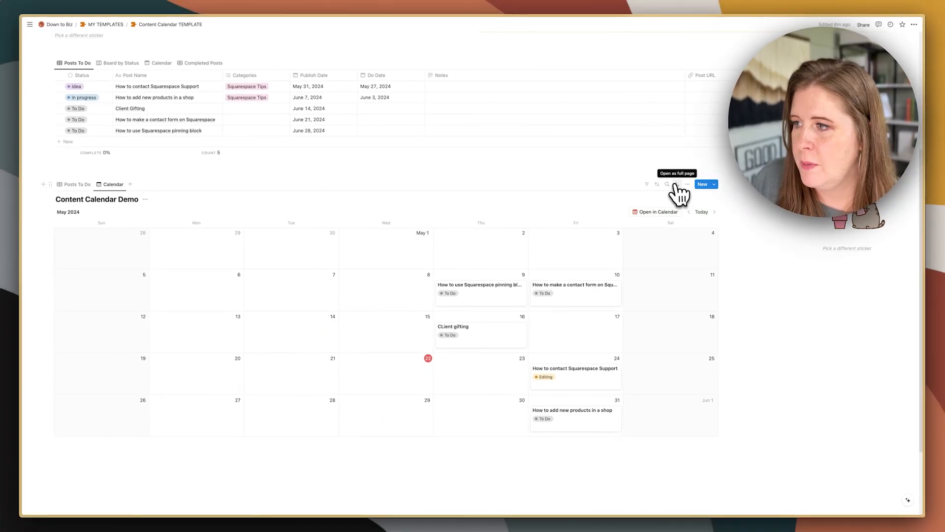
# Reschedule posts in the demo calendar's full-page view: pinning block to June 7, contact form to June 14 and client gifting to June 21
pyautogui.click(676, 185)
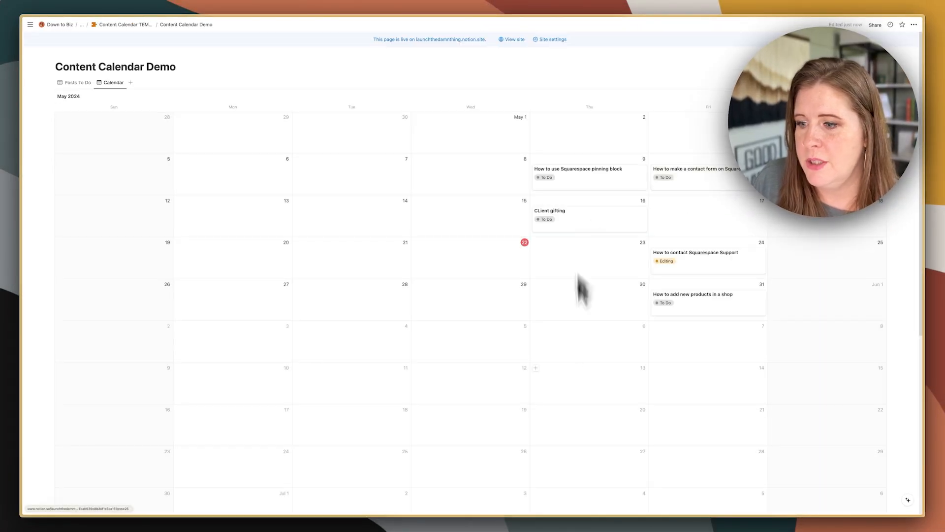
pyautogui.scroll(-15, 572, 409)
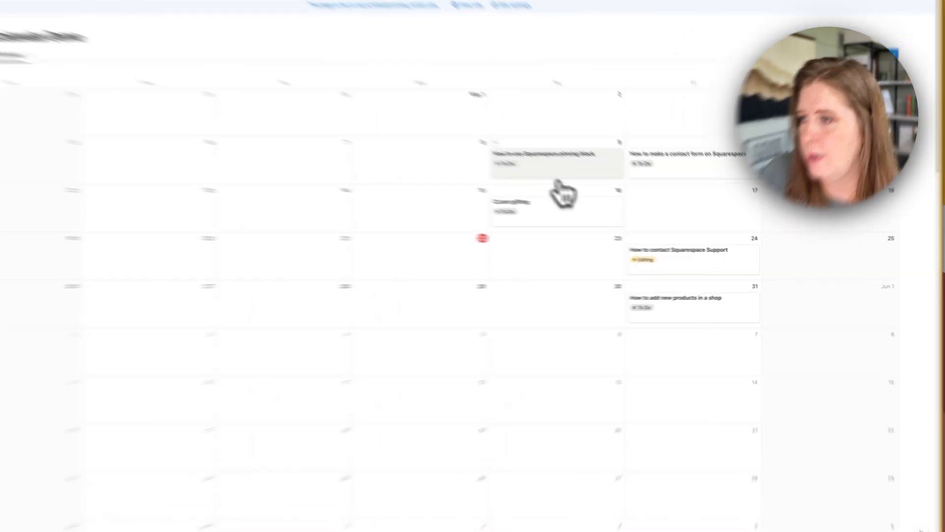
pyautogui.moveTo(559, 176); pyautogui.dragTo(677, 352)
pyautogui.moveTo(685, 169); pyautogui.dragTo(674, 324)
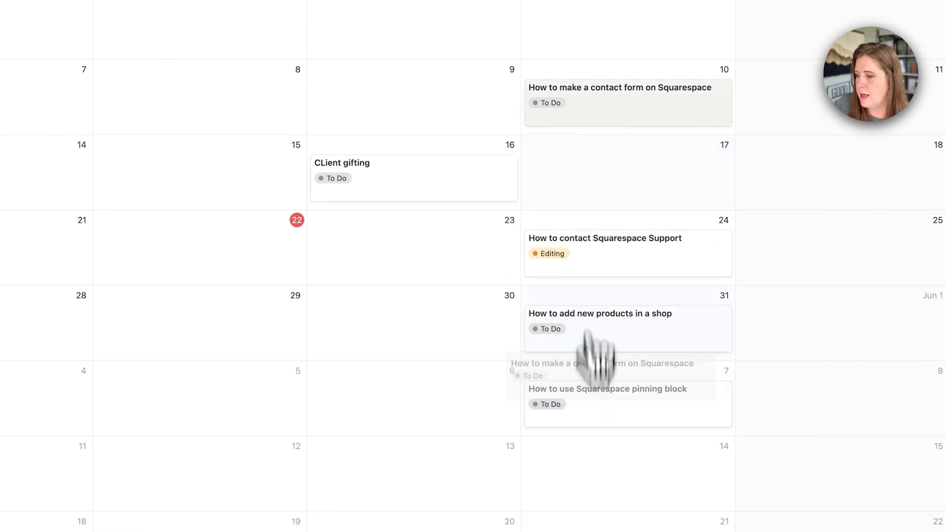
pyautogui.moveTo(585, 331); pyautogui.dragTo(589, 482)
pyautogui.moveTo(409, 170); pyautogui.dragTo(589, 530)
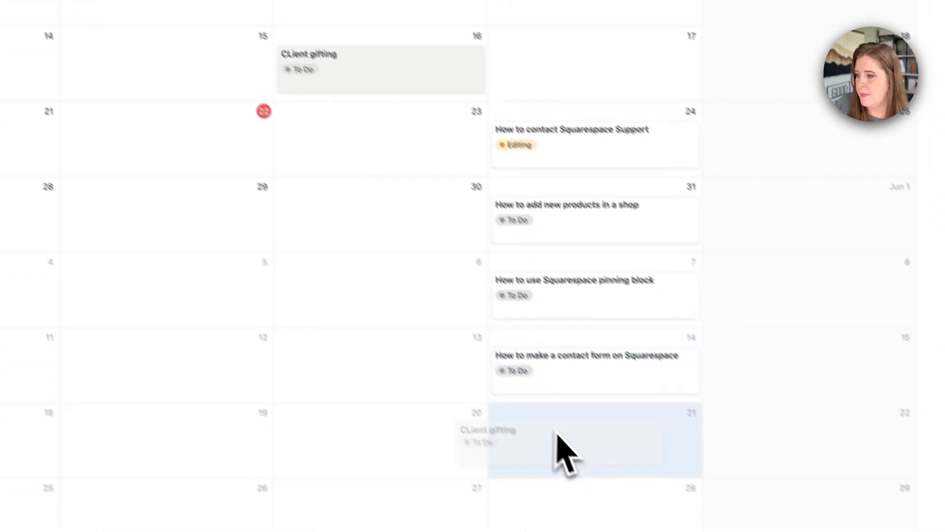
pyautogui.moveTo(557, 434); pyautogui.dragTo(560, 437)
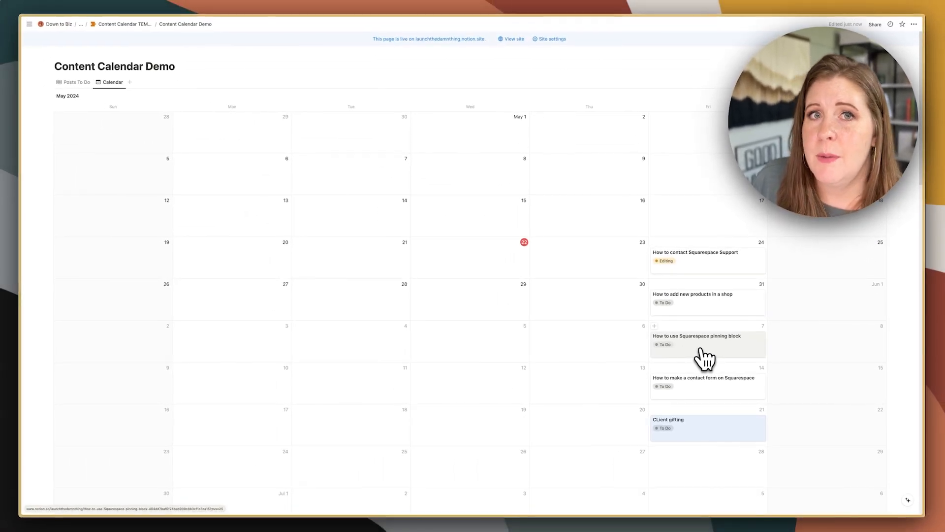
# Open the pinning block post to check its Publish Date, and return to the Content Calendar template page
pyautogui.click(704, 353)
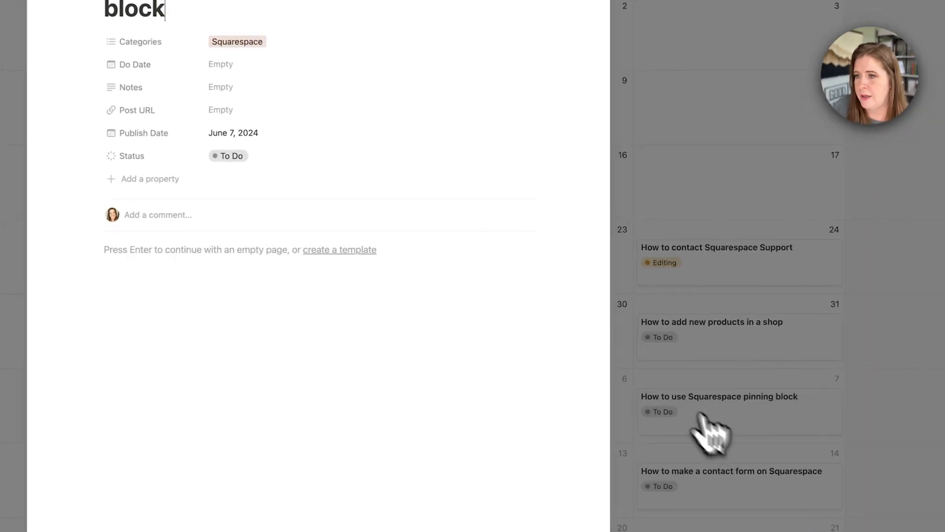
pyautogui.click(305, 196)
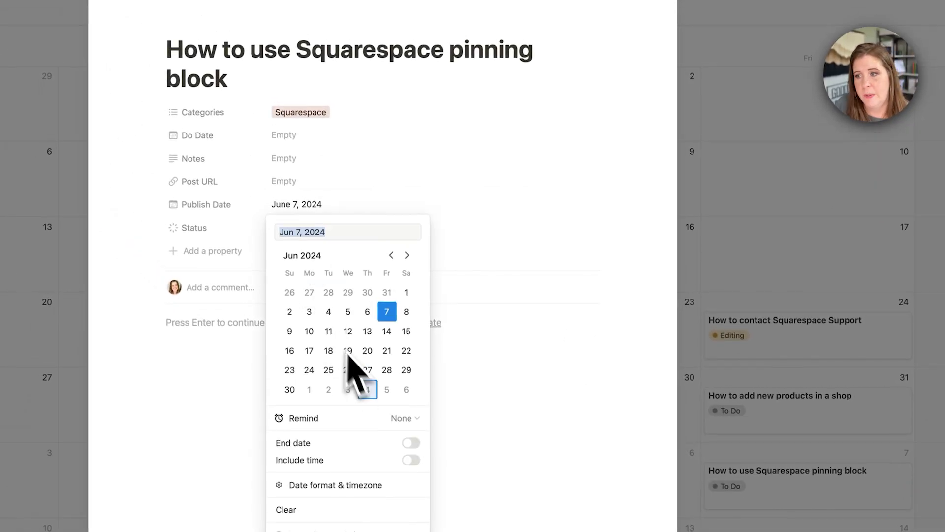
pyautogui.click(502, 306)
pyautogui.click(697, 220)
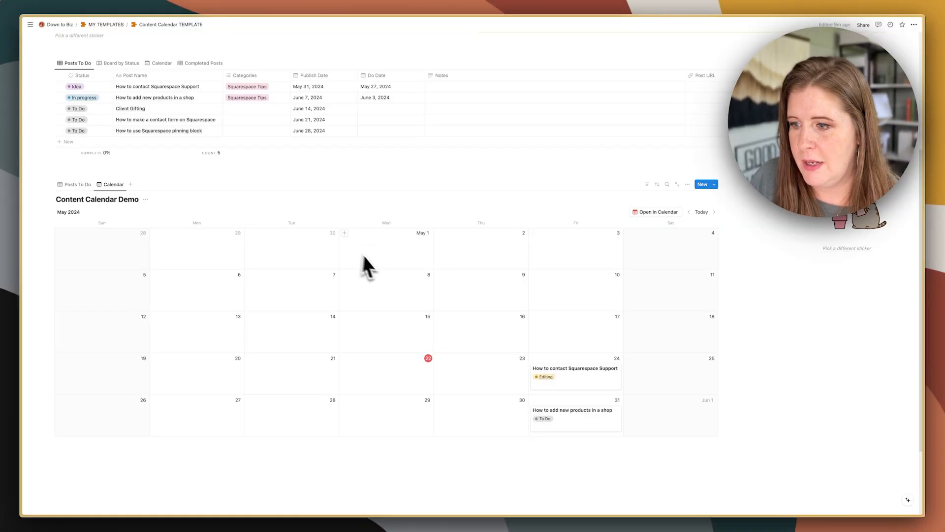
# Sort the demo database's Posts To Do view by Publish Date
pyautogui.scroll(-2, 371, 259)
pyautogui.scroll(2, 419, 211)
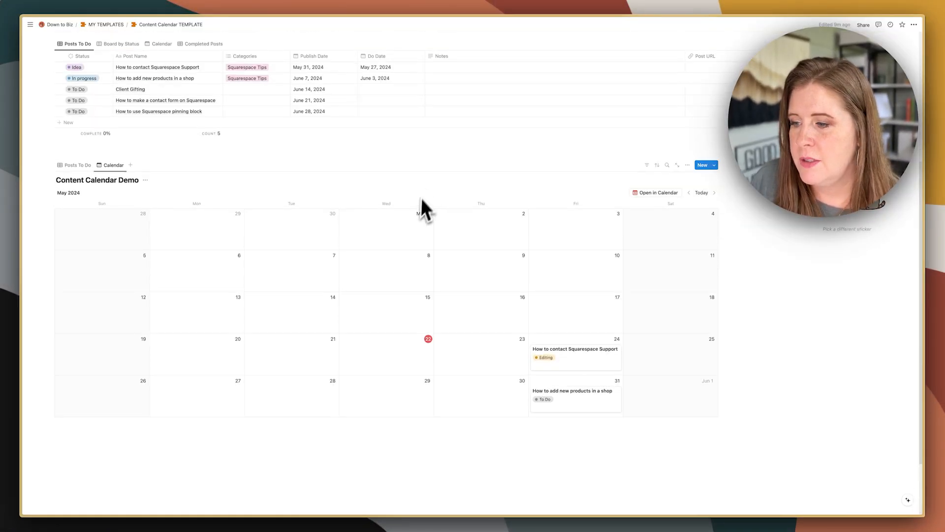
pyautogui.scroll(1, 394, 196)
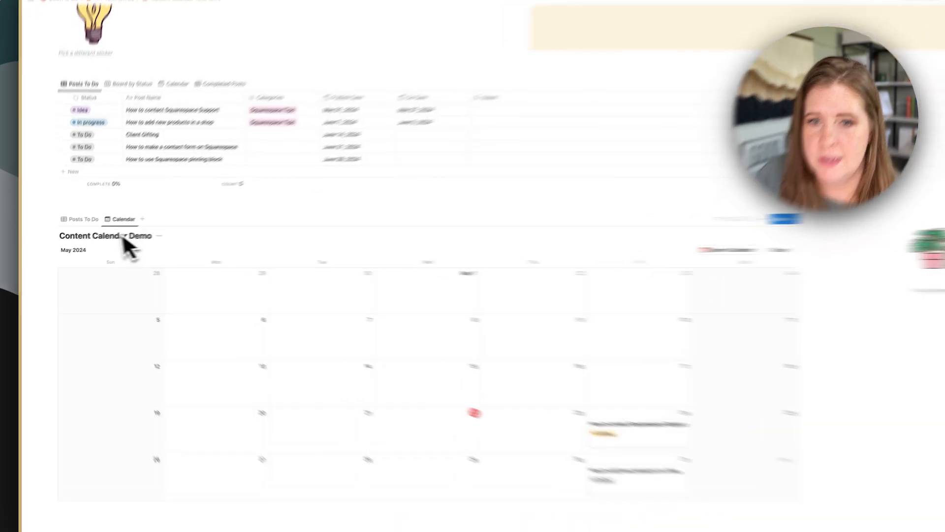
pyautogui.click(81, 223)
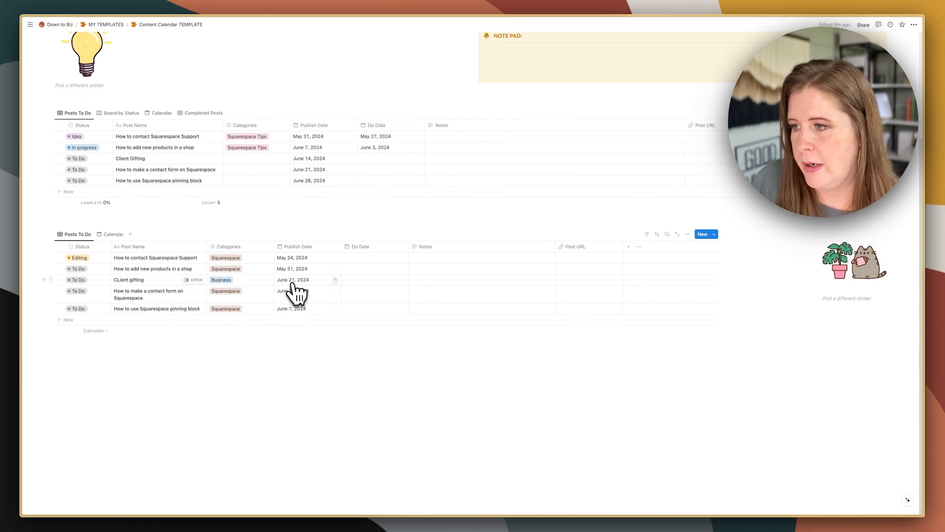
pyautogui.click(657, 234)
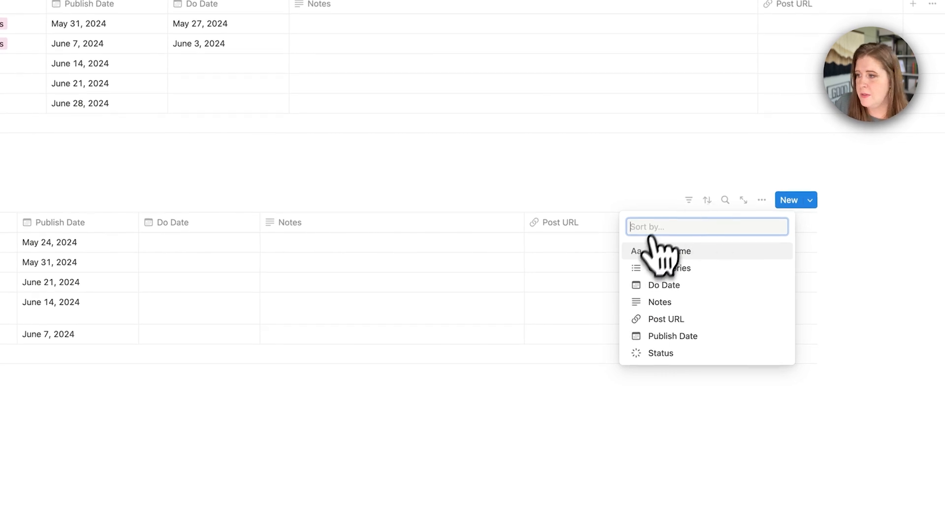
pyautogui.click(670, 336)
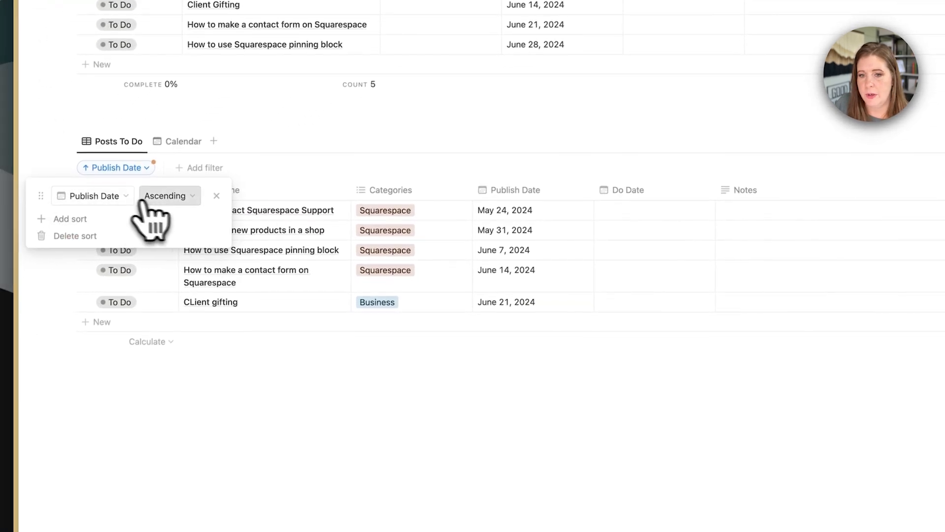
# Try descending order for the Publish Date sort, and set it back to ascending
pyautogui.click(159, 197)
pyautogui.click(163, 232)
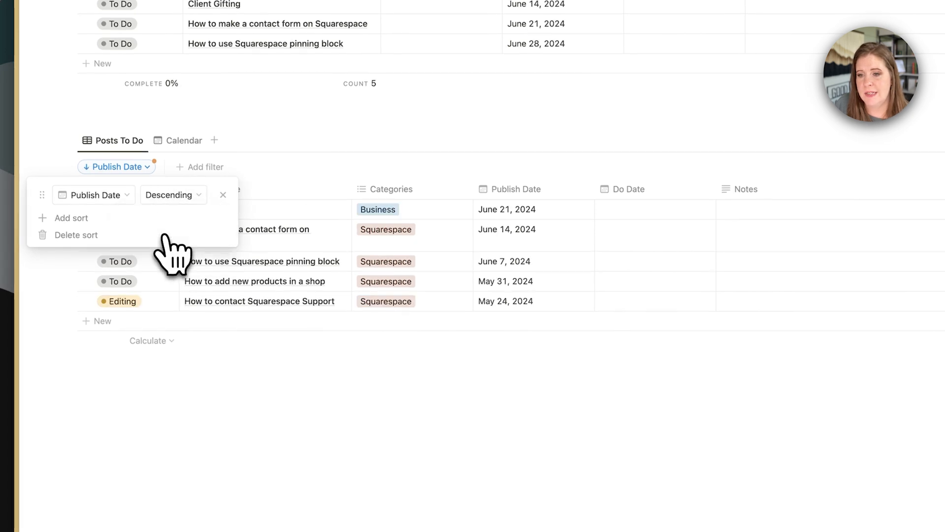
pyautogui.click(169, 196)
pyautogui.click(170, 215)
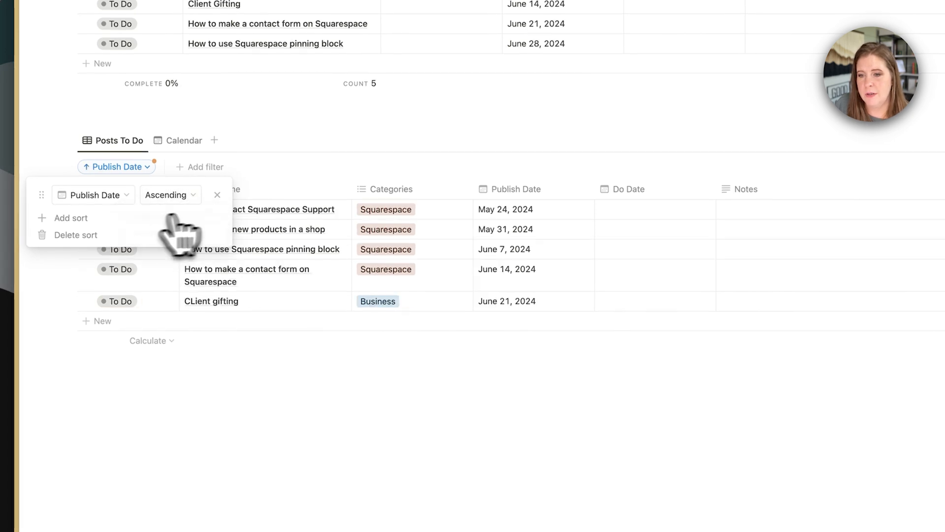
pyautogui.click(413, 339)
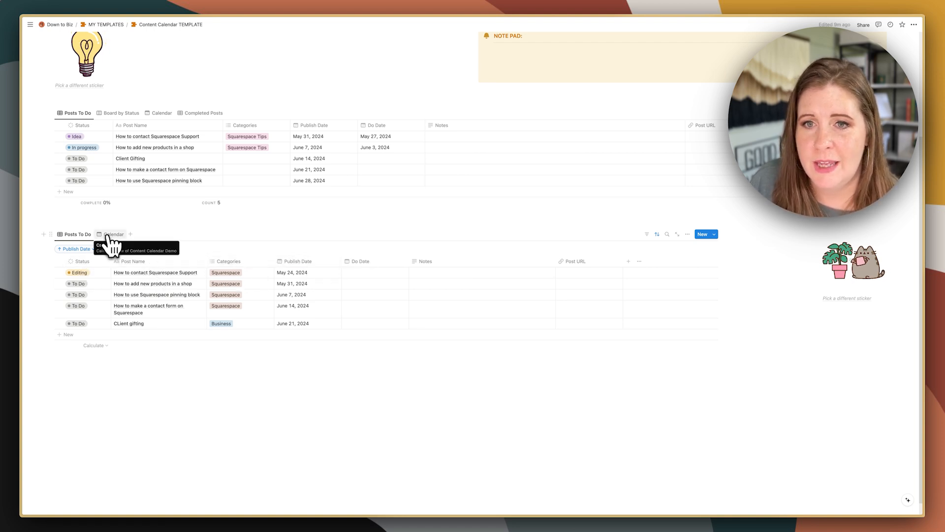
# Open the Calendar views of both databases for comparison, and show the Post URL property in the Content Calendar Demo calendar
pyautogui.click(158, 113)
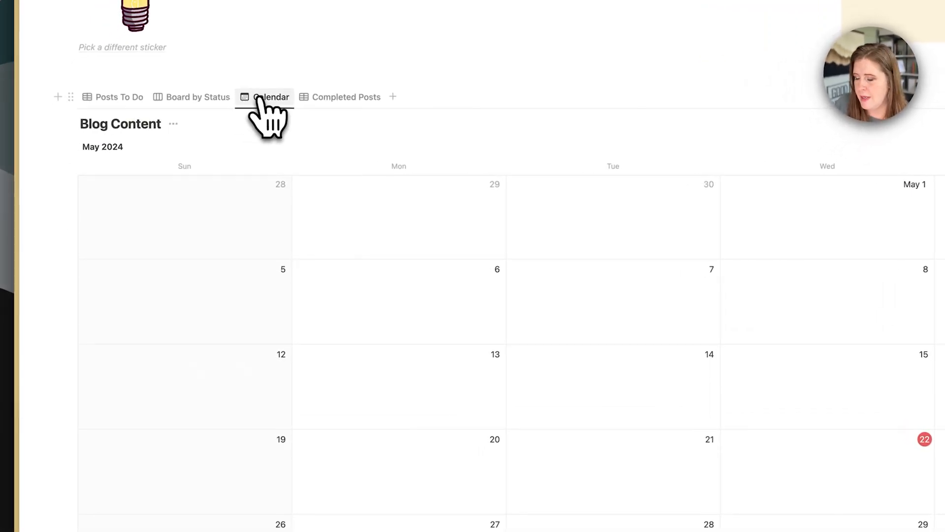
pyautogui.scroll(-8, 247, 363)
pyautogui.click(184, 241)
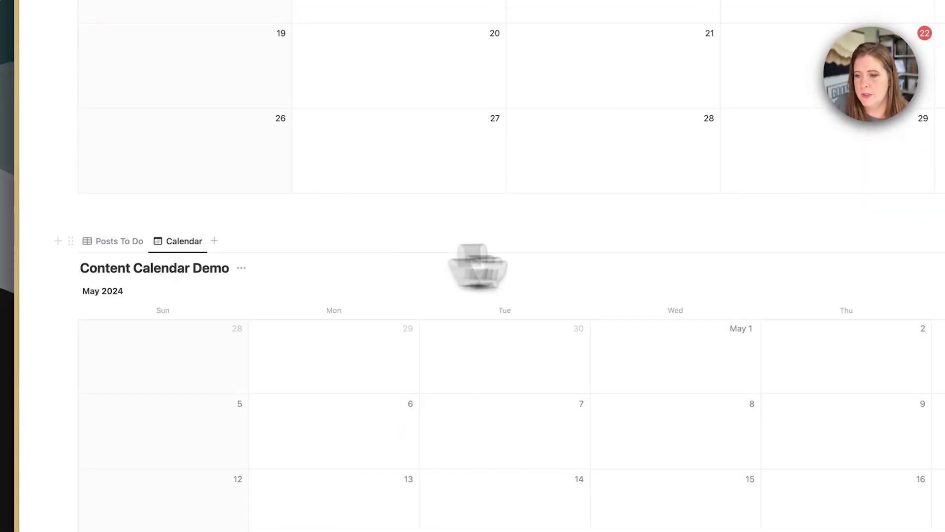
pyautogui.click(540, 183)
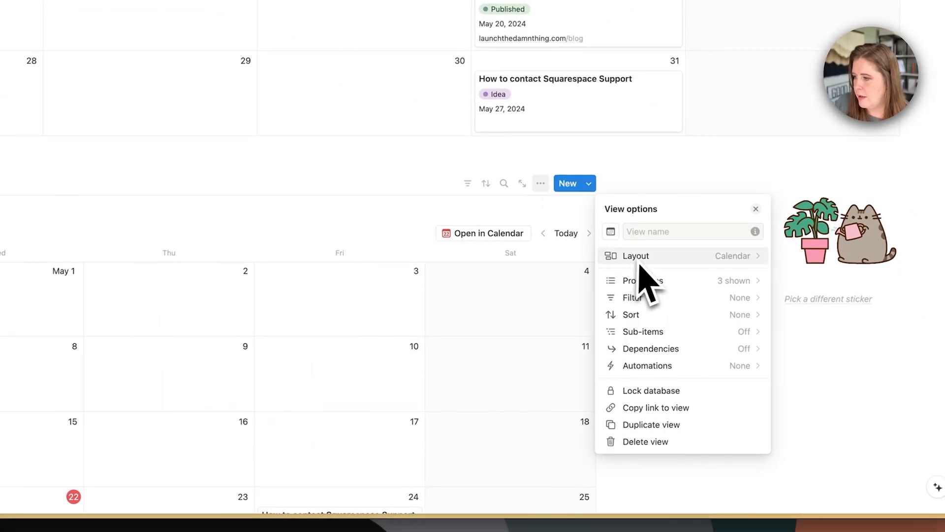
pyautogui.click(649, 280)
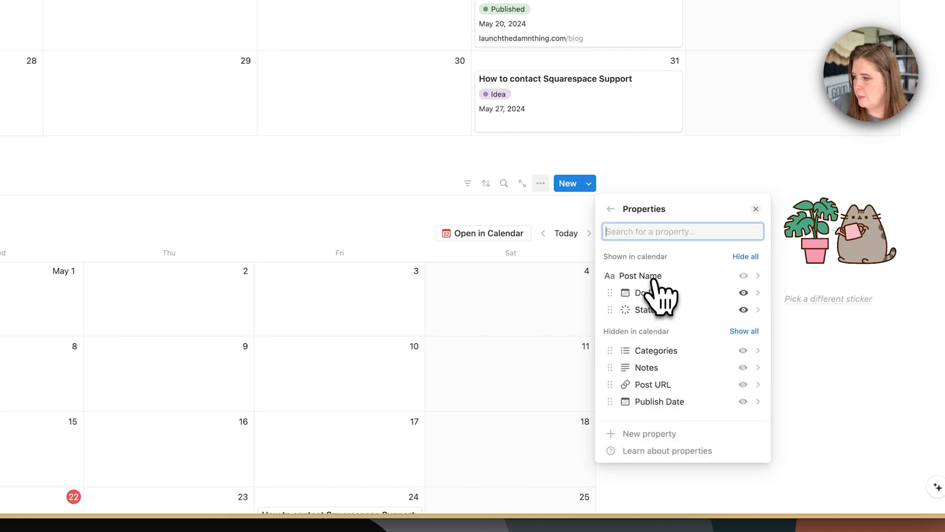
pyautogui.click(742, 384)
pyautogui.click(315, 227)
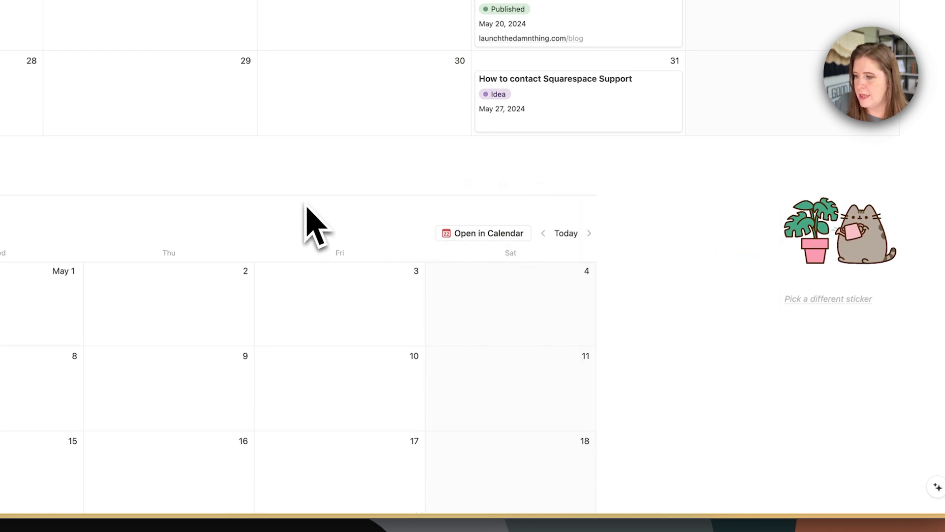
pyautogui.scroll(-8, 327, 274)
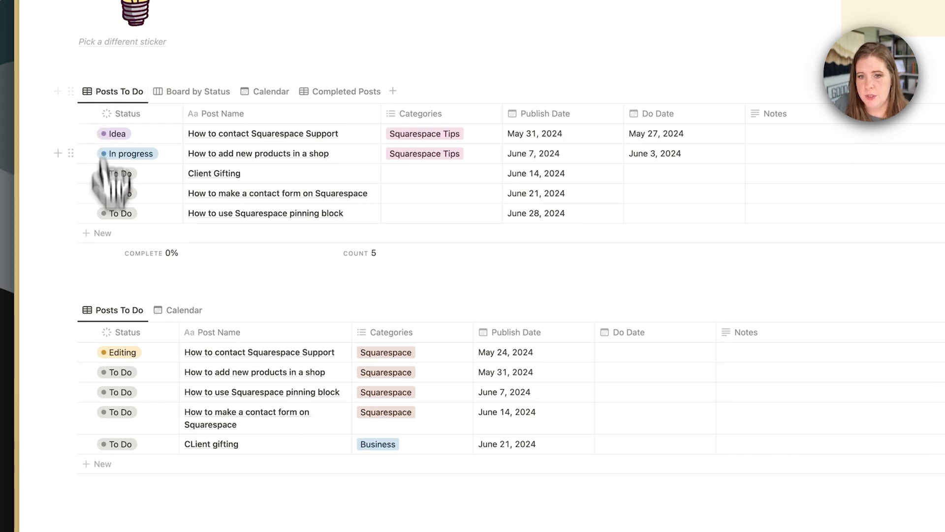
# Duplicate the demo database's Posts To Do view, name the copy Board by Status, and change its layout to Board
pyautogui.click(114, 311)
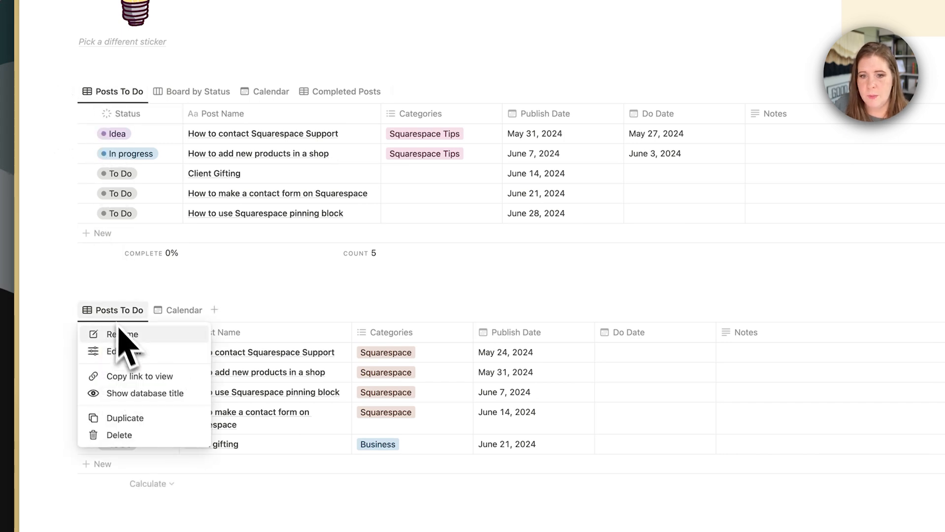
pyautogui.click(129, 419)
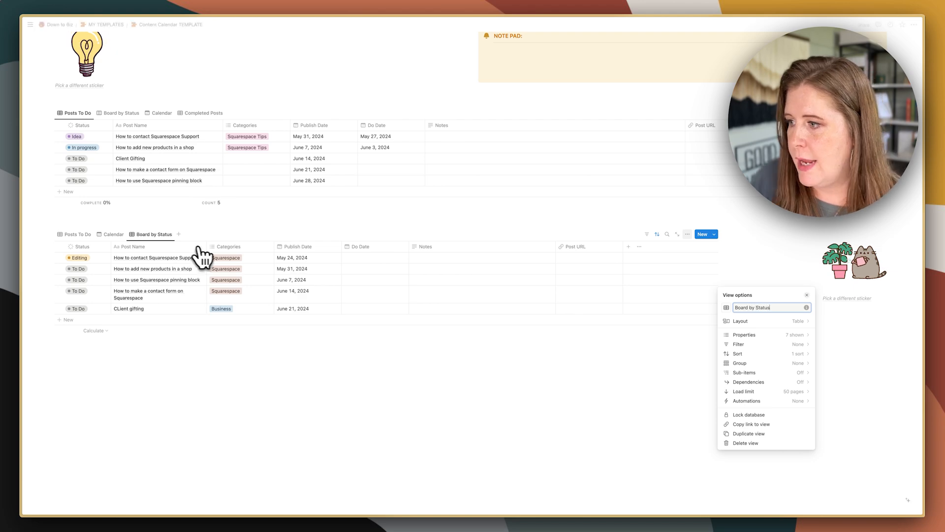
pyautogui.click(741, 321)
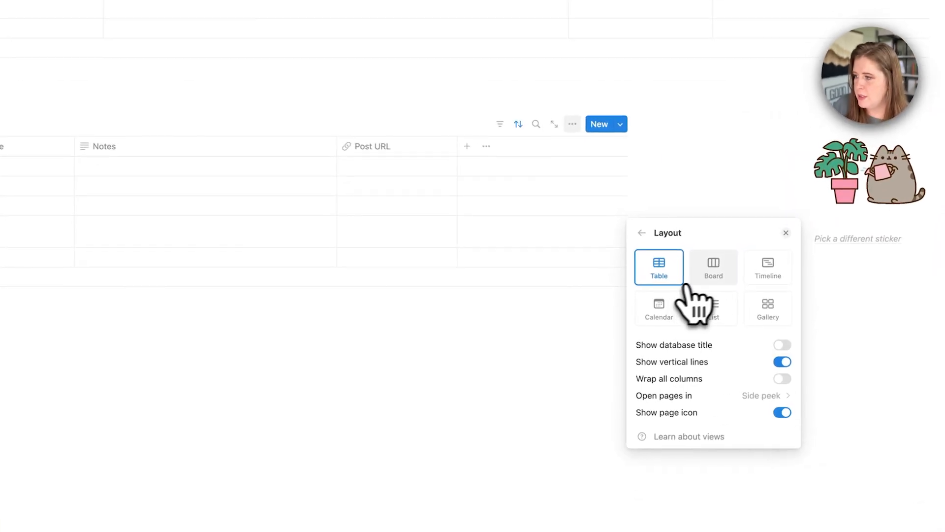
pyautogui.click(720, 275)
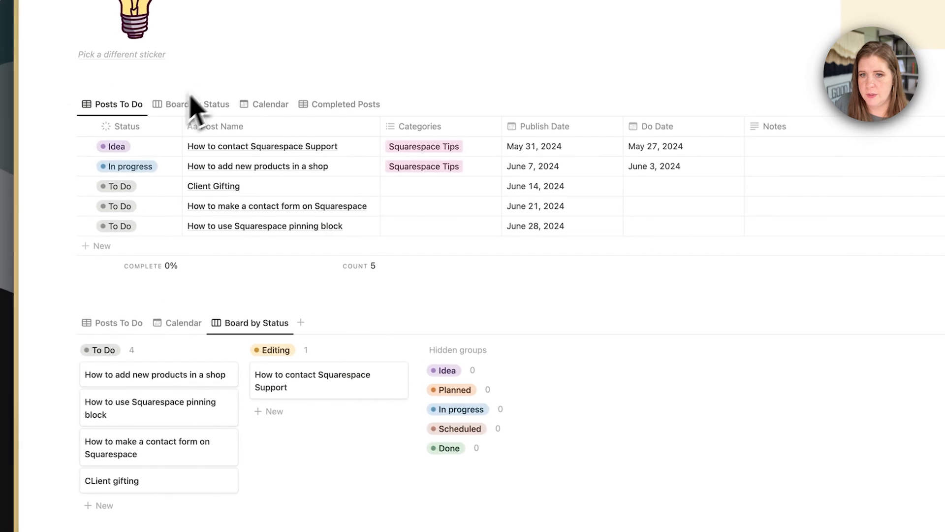
# Using the original Board by Status view as reference, set the demo board to no card preview, Large cards and colored columns
pyautogui.click(197, 103)
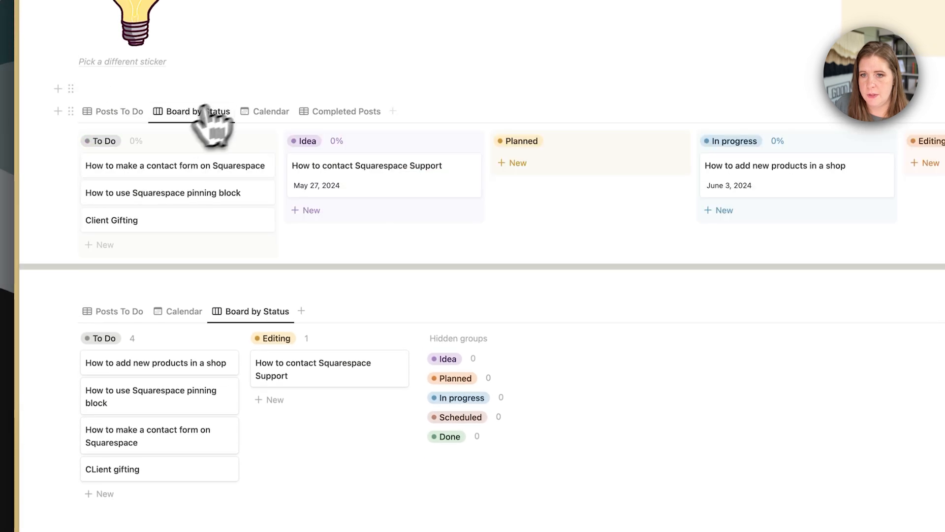
pyautogui.scroll(-3, 296, 305)
pyautogui.click(501, 196)
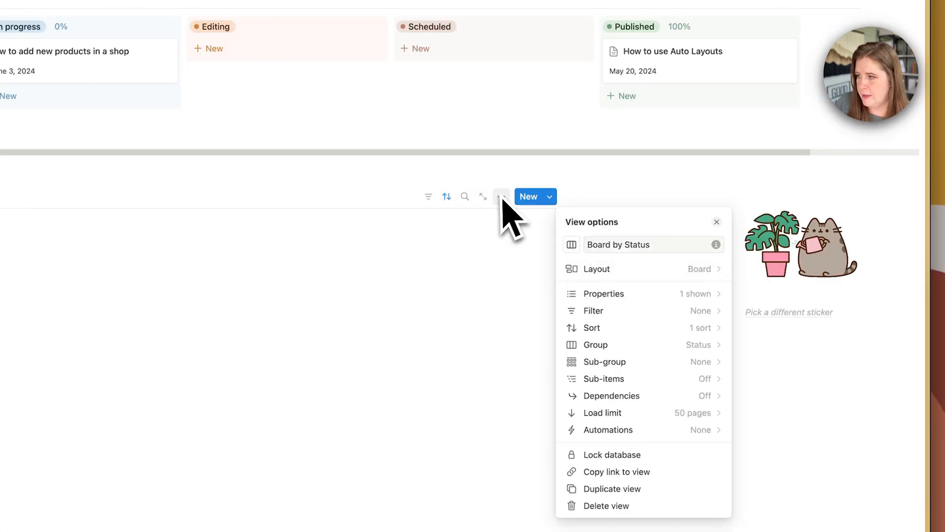
pyautogui.click(585, 269)
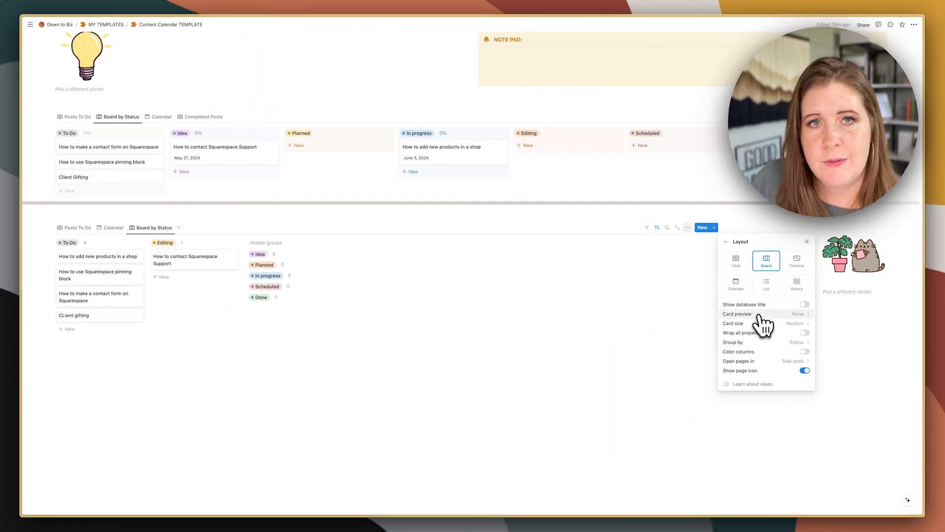
pyautogui.click(761, 314)
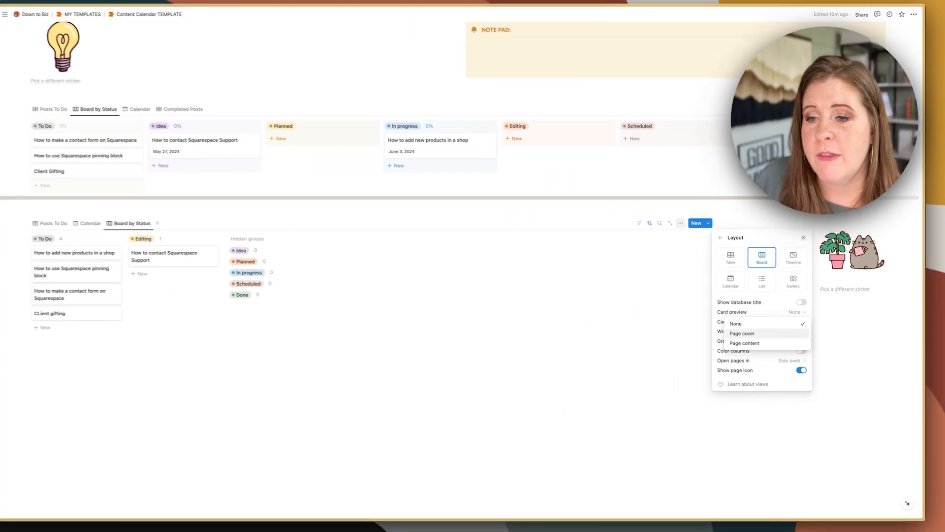
pyautogui.click(757, 325)
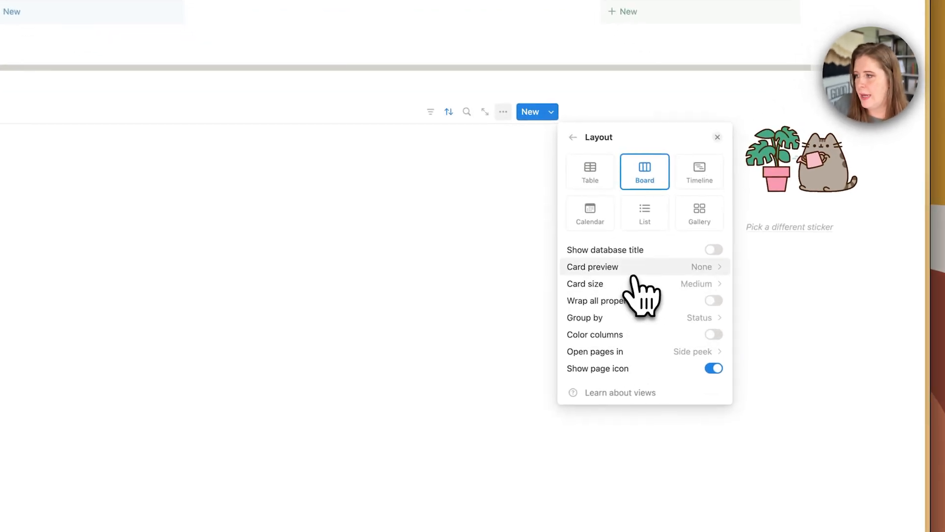
pyautogui.click(662, 284)
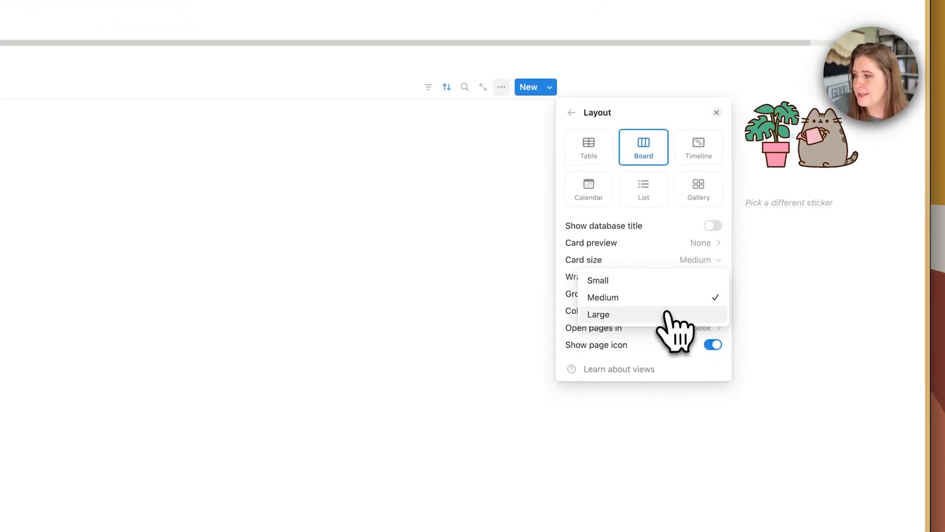
pyautogui.click(665, 314)
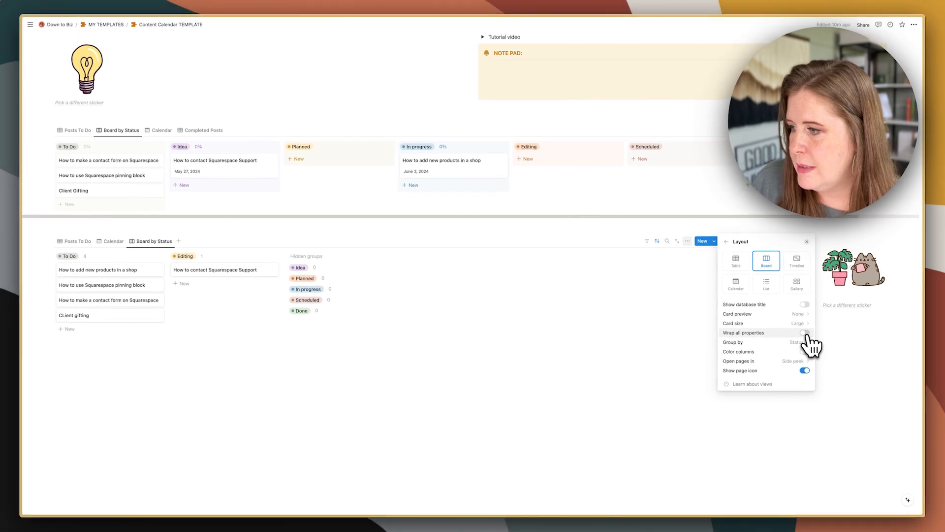
pyautogui.click(782, 343)
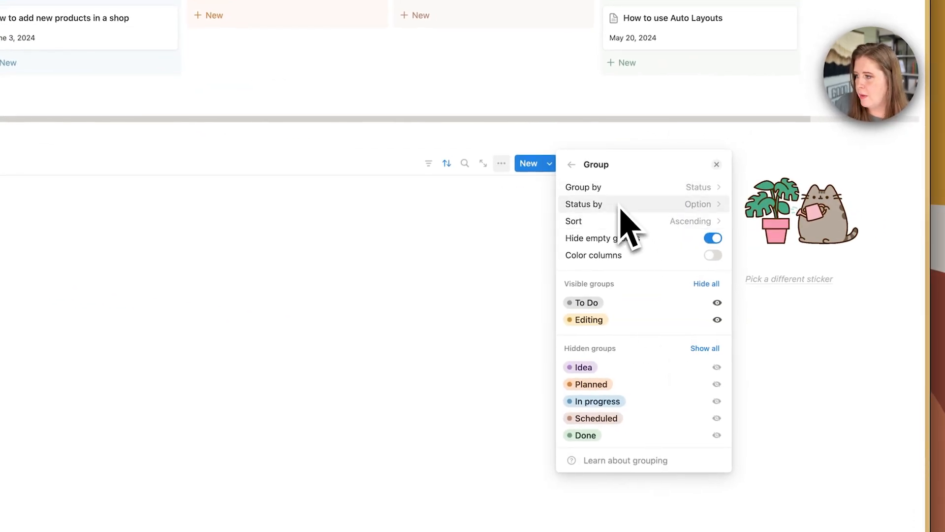
pyautogui.click(571, 166)
pyautogui.click(713, 363)
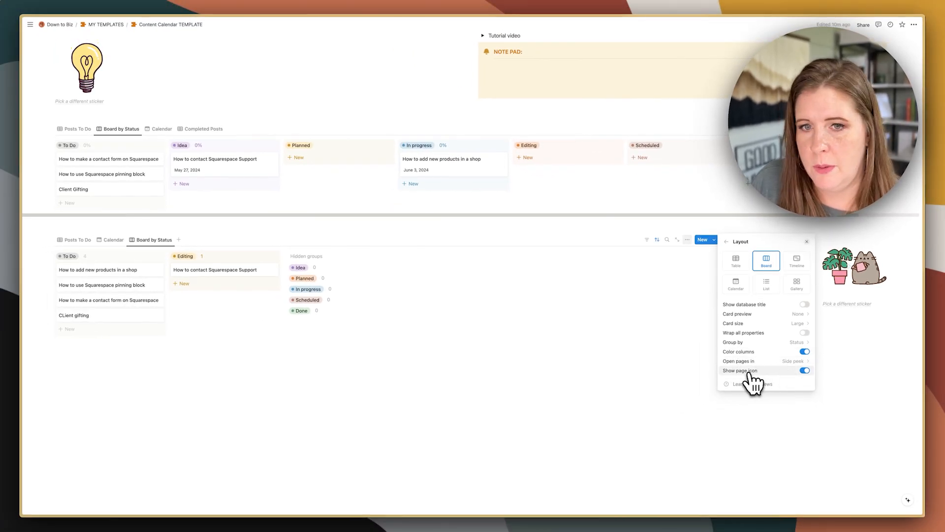
# Turn off hiding of empty groups on the demo board, and return its card size to Medium
pyautogui.click(726, 241)
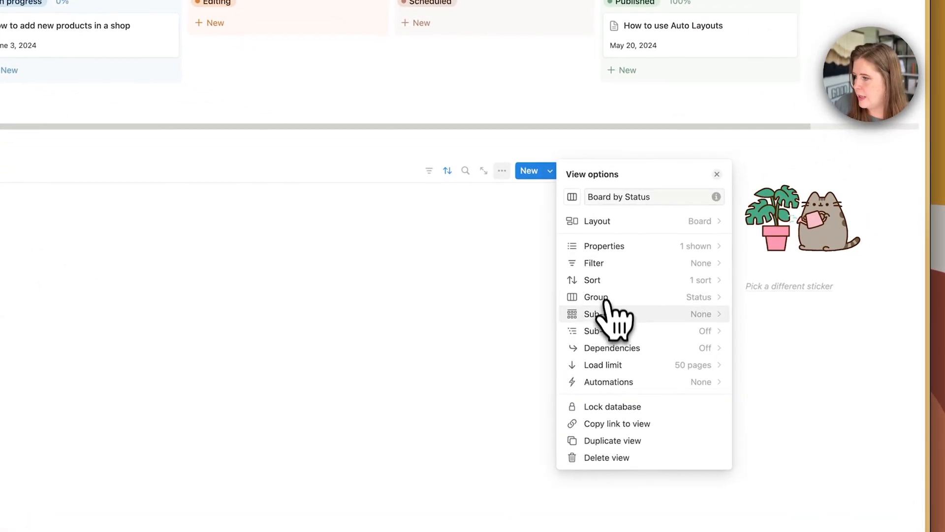
pyautogui.click(608, 297)
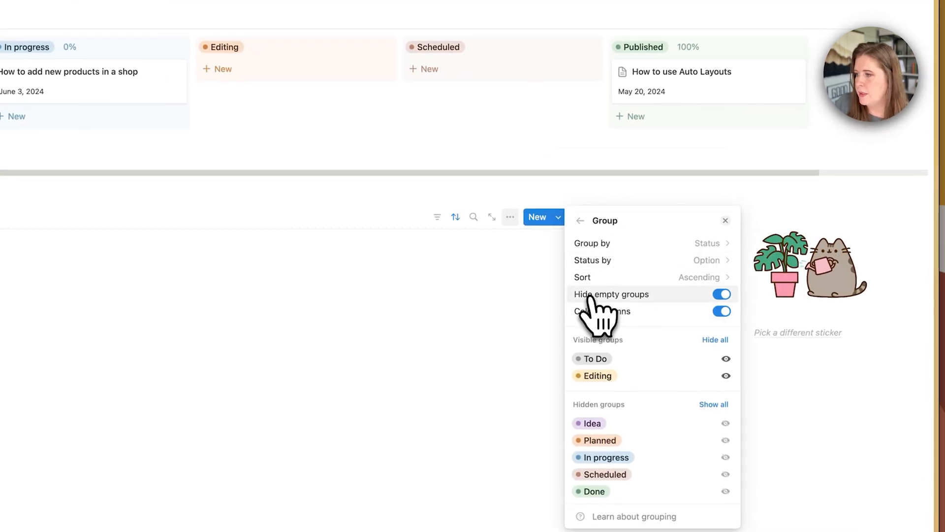
pyautogui.click(722, 295)
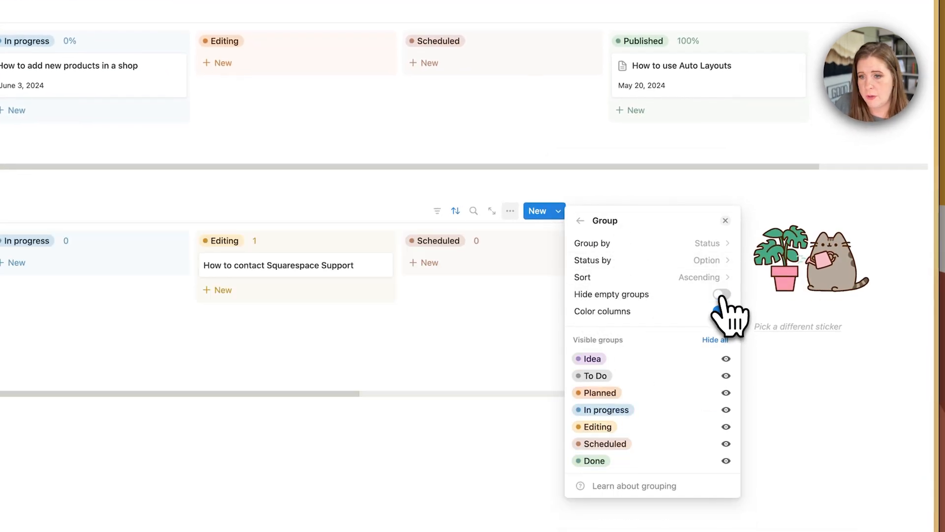
pyautogui.click(376, 362)
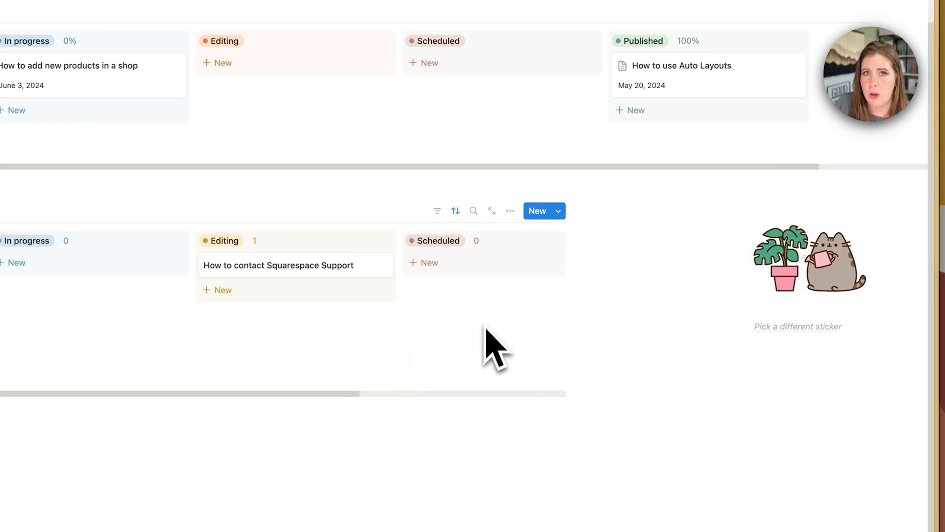
pyautogui.click(510, 211)
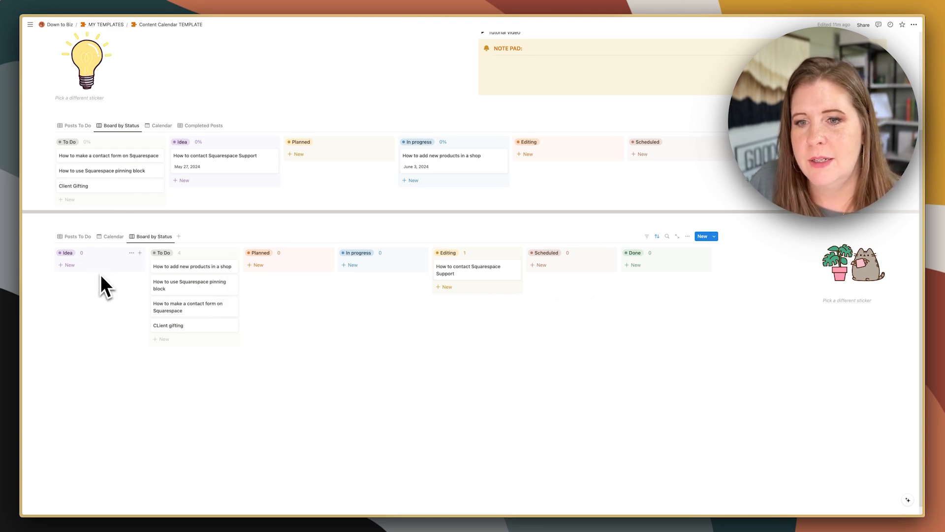
# Move the "How to add new products in a shop" post to Planned on the demo board, and return to the Posts To Do table
pyautogui.moveTo(172, 267); pyautogui.dragTo(274, 284)
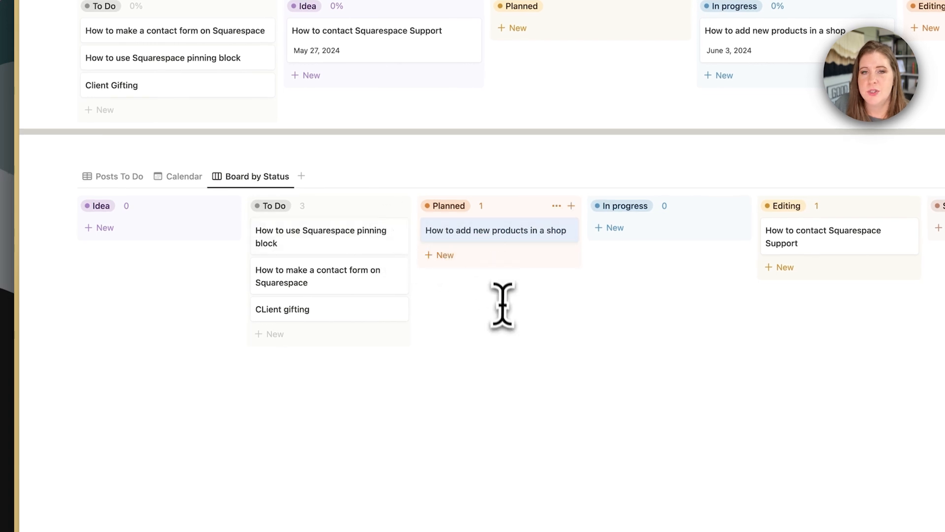
pyautogui.click(495, 335)
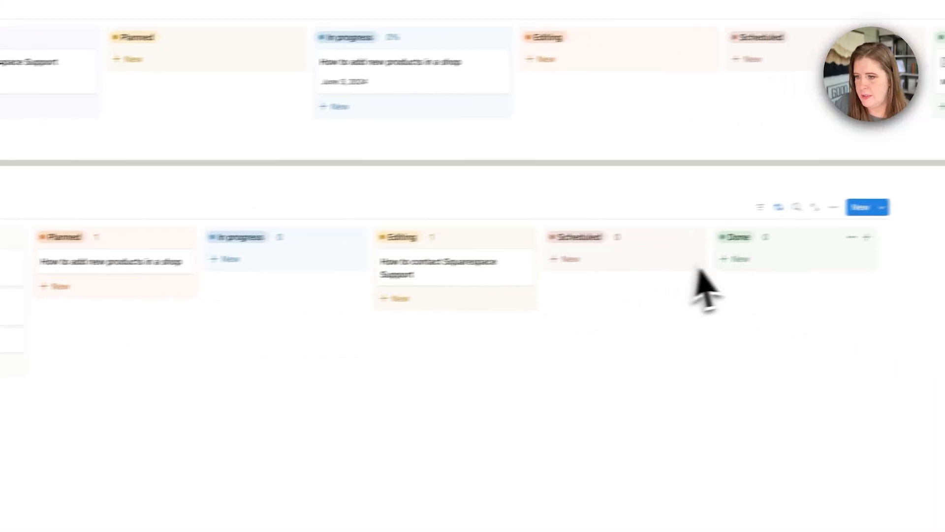
pyautogui.click(111, 212)
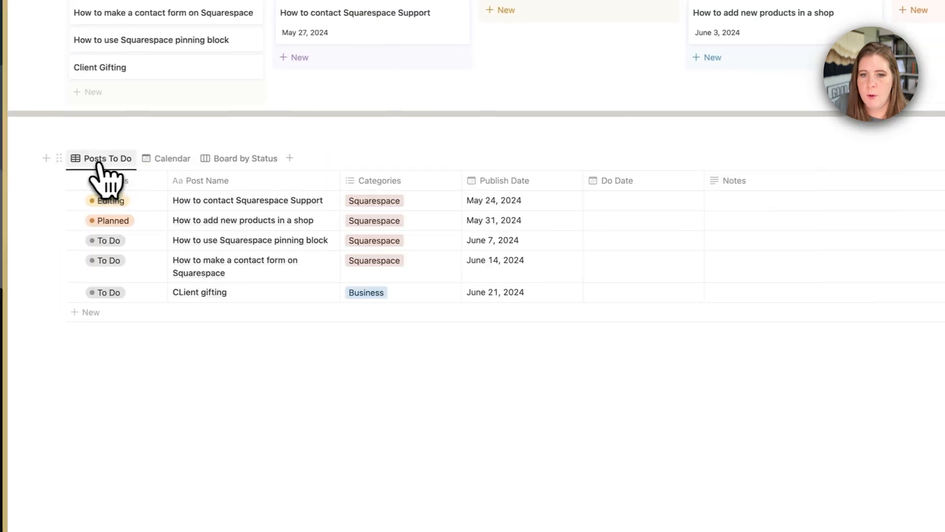
# Add footer calculations to the demo Posts To Do table: percent complete for Status and a count for Post Name
pyautogui.click(137, 332)
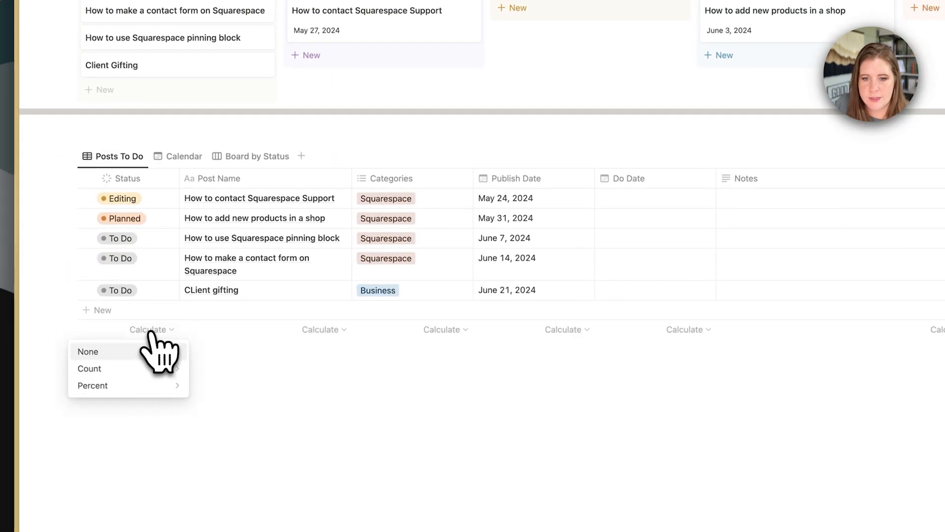
pyautogui.moveTo(132, 386)
pyautogui.click(264, 385)
pyautogui.click(318, 329)
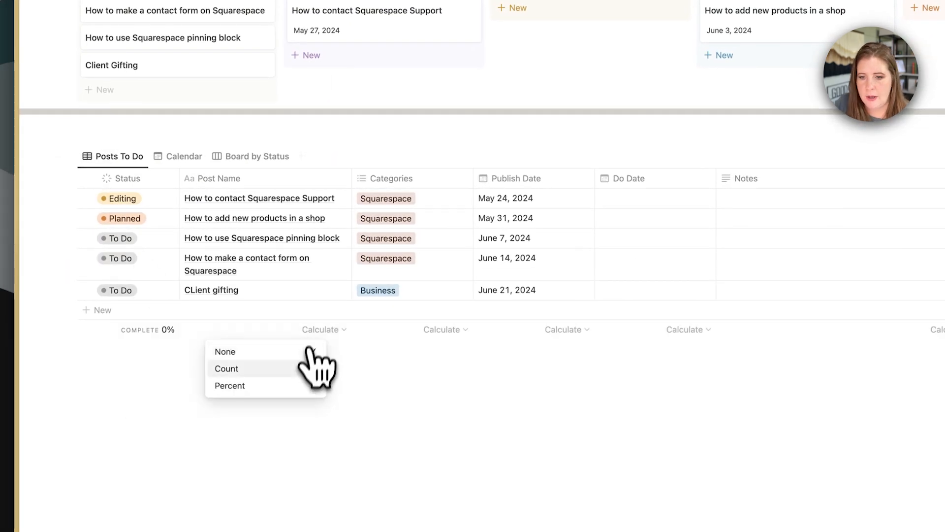
pyautogui.moveTo(287, 374)
pyautogui.click(374, 335)
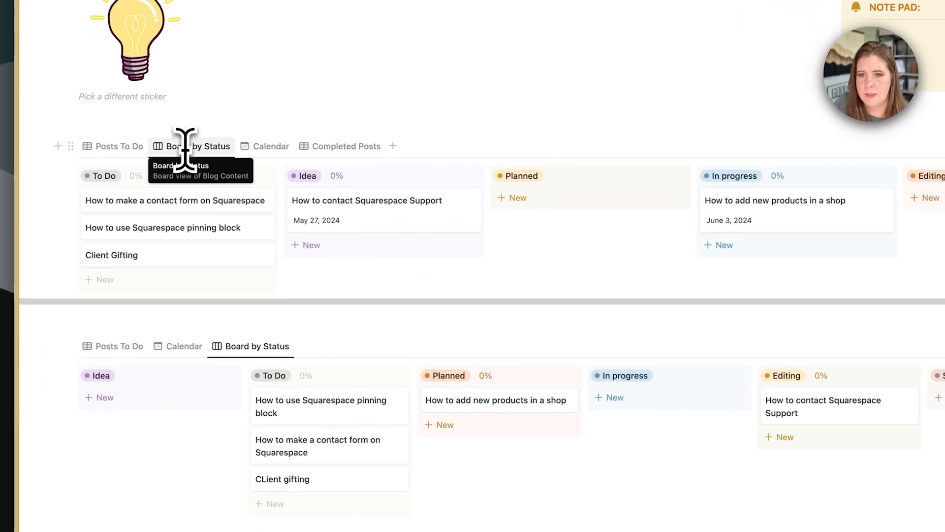
# Place the demo database's Calendar view after Board by Status, and open Posts To Do there and Completed Posts in the original database
pyautogui.moveTo(182, 346); pyautogui.dragTo(249, 351)
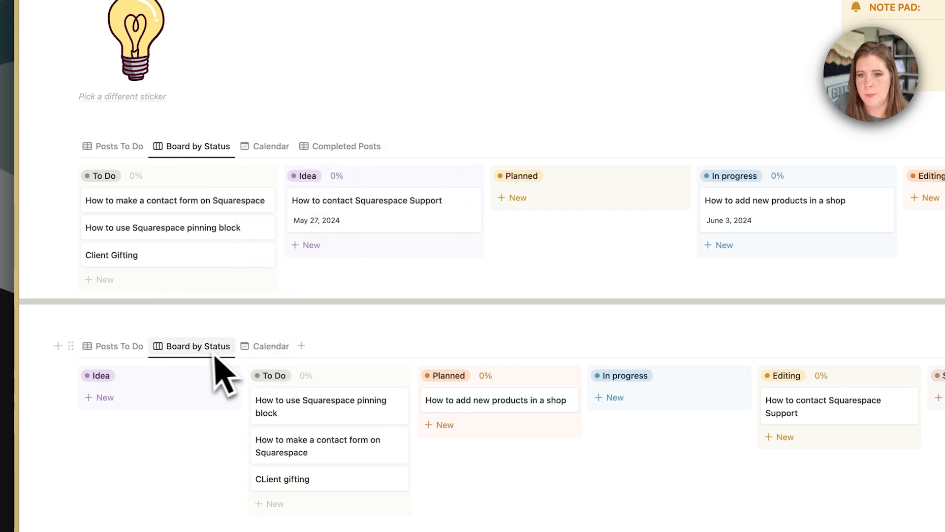
pyautogui.click(115, 347)
pyautogui.click(344, 146)
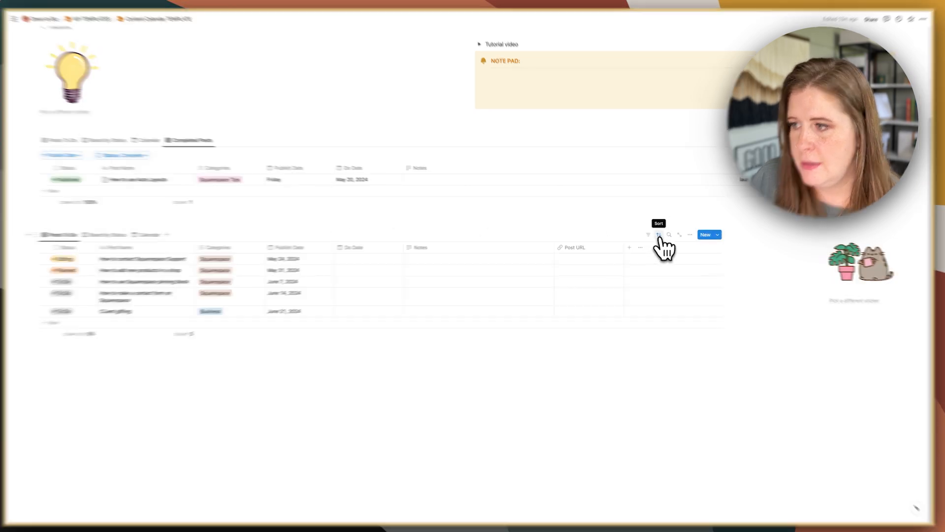
# Check the Publish Date sort on the demo Posts To Do table, and add a Status filter to that view
pyautogui.click(659, 235)
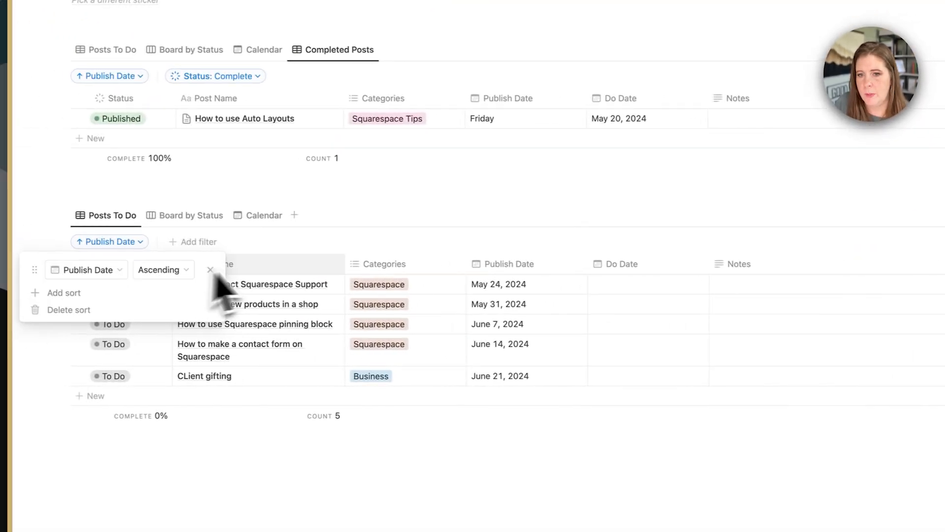
pyautogui.click(685, 169)
pyautogui.click(701, 149)
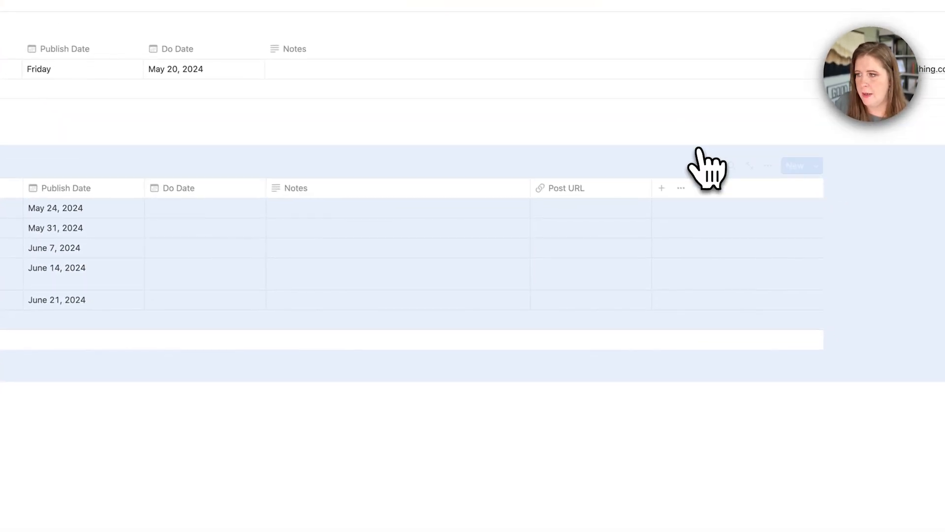
pyautogui.click(695, 165)
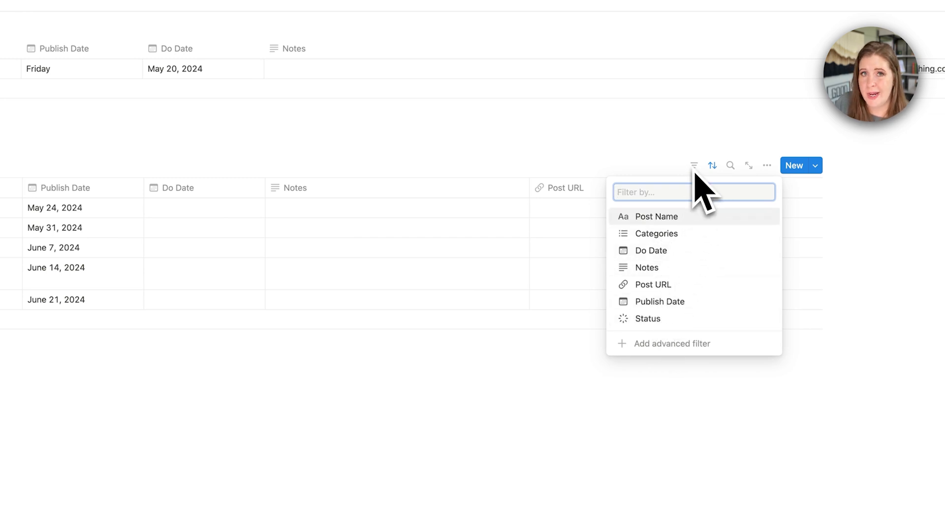
pyautogui.click(640, 318)
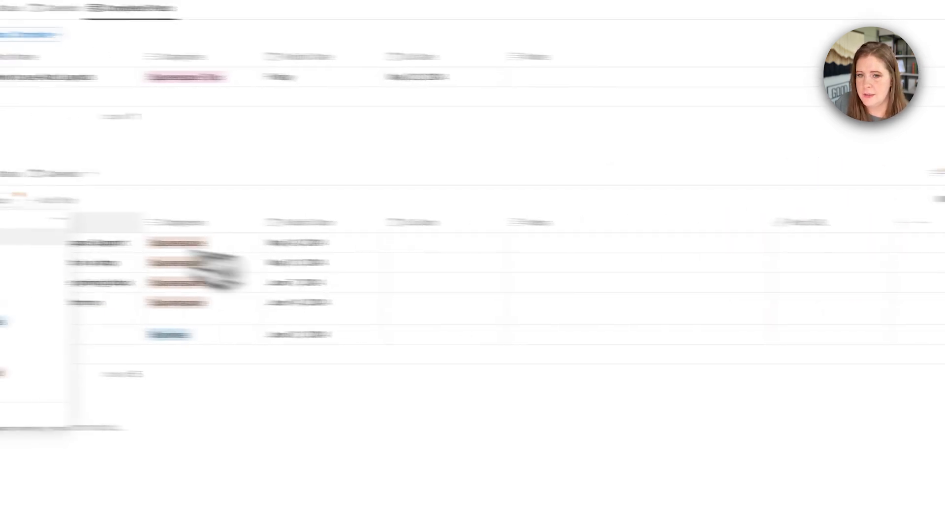
# Limit the demo table's Status filter to the whole Complete group, and save the filter for everyone
pyautogui.click(134, 285)
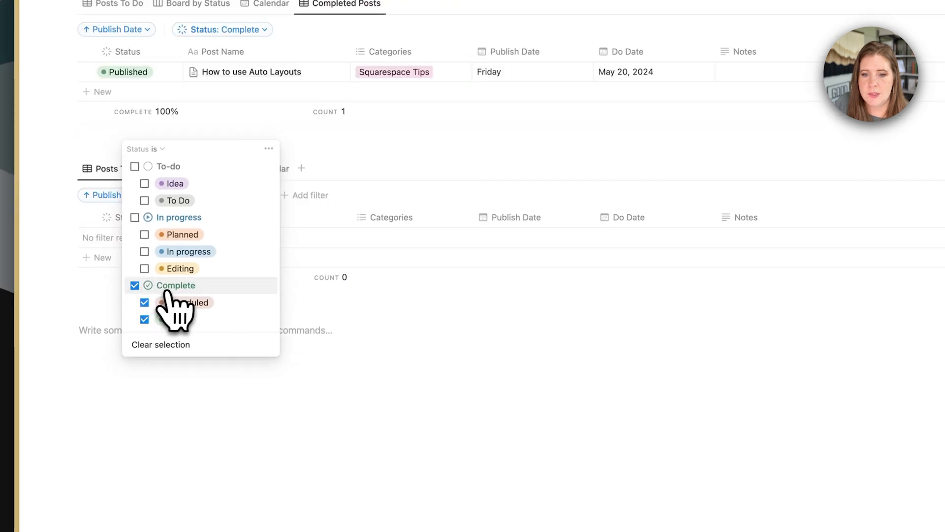
pyautogui.click(134, 285)
pyautogui.click(144, 319)
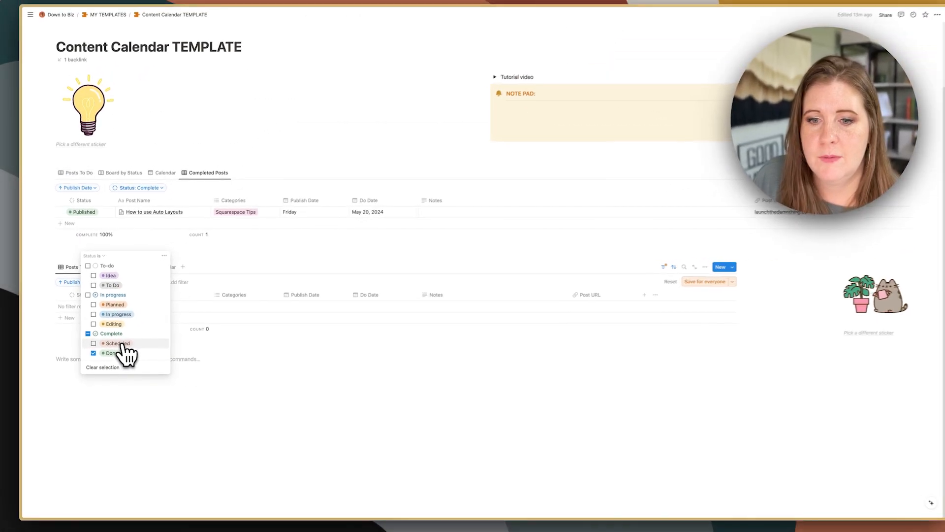
pyautogui.click(92, 345)
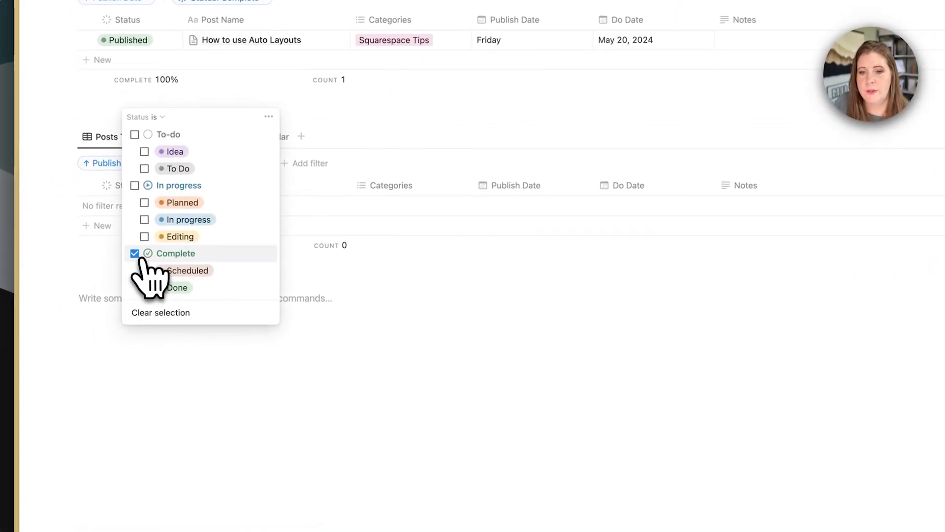
pyautogui.click(292, 291)
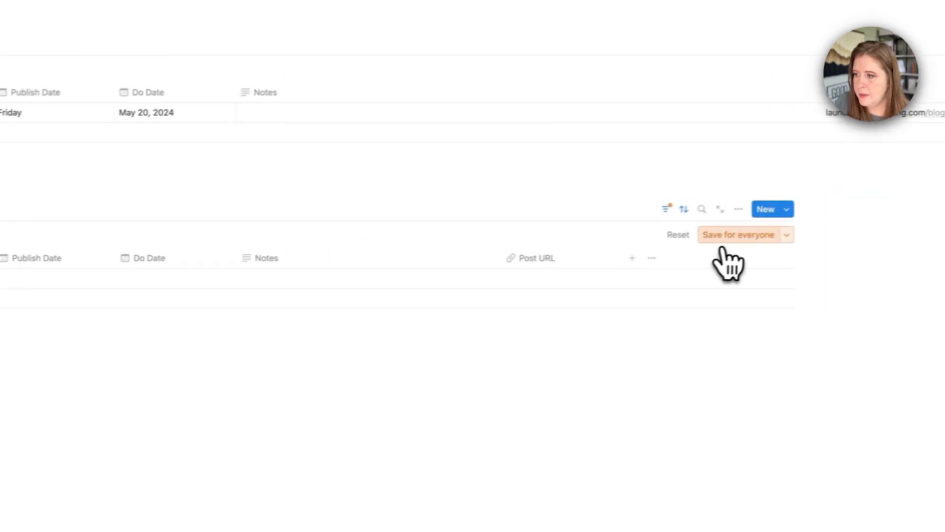
pyautogui.click(726, 237)
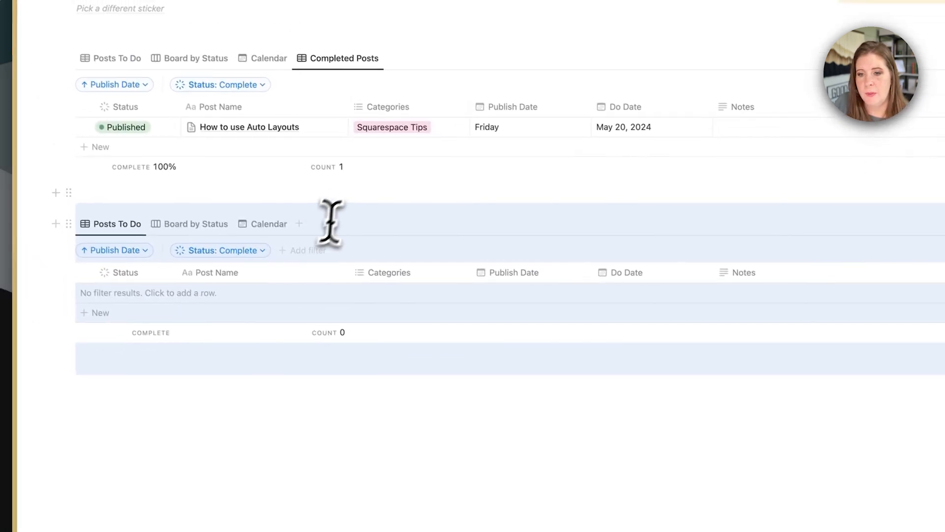
# Duplicate the filtered Posts To Do view in the demo database and name the copy Completed Posts
pyautogui.click(193, 144)
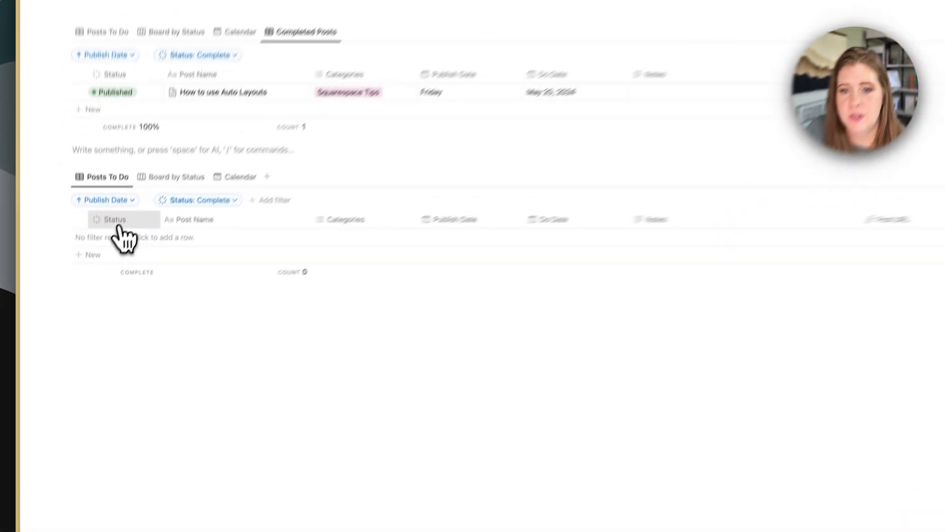
pyautogui.click(84, 298)
pyautogui.click(95, 325)
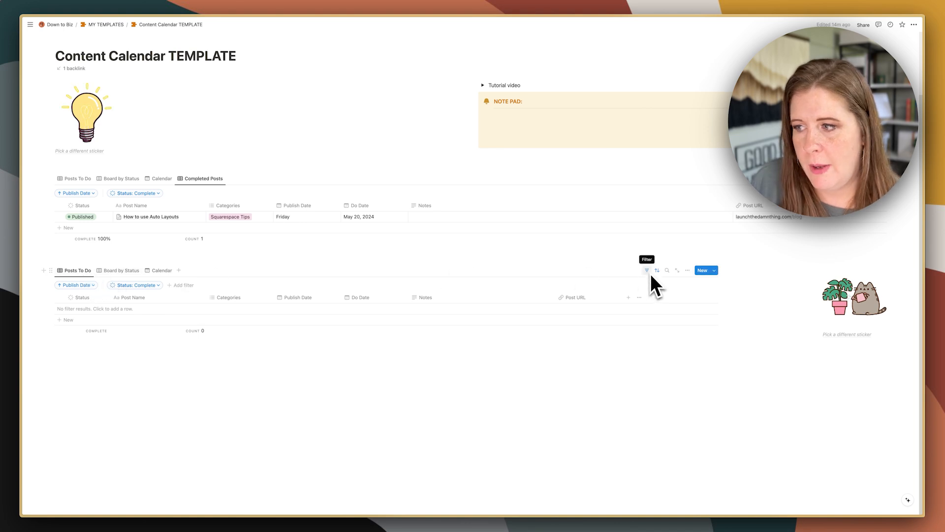
pyautogui.click(76, 270)
pyautogui.click(87, 330)
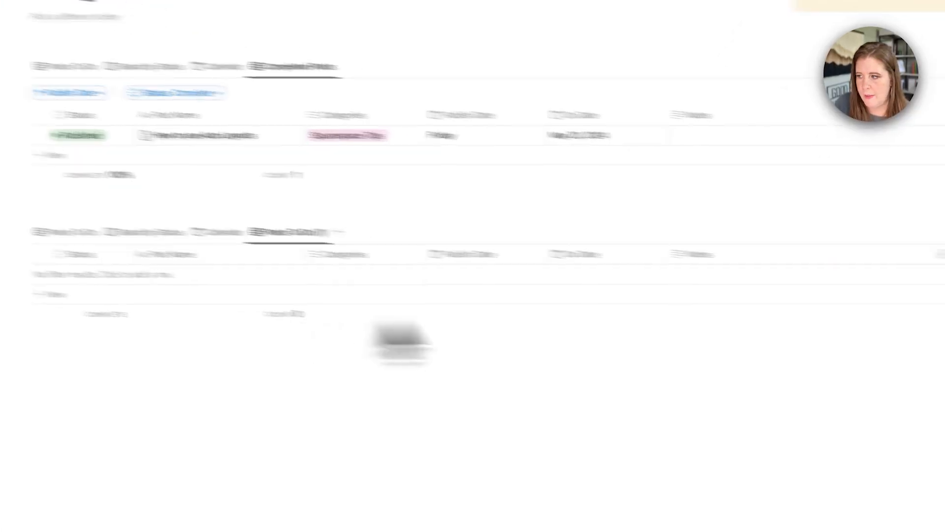
pyautogui.write('C')
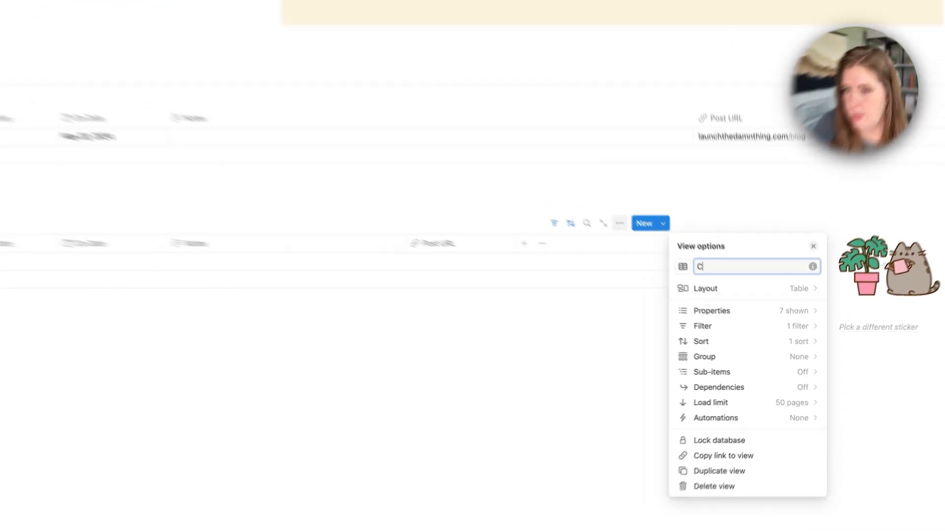
pyautogui.write('ompleted')
pyautogui.write(' Post')
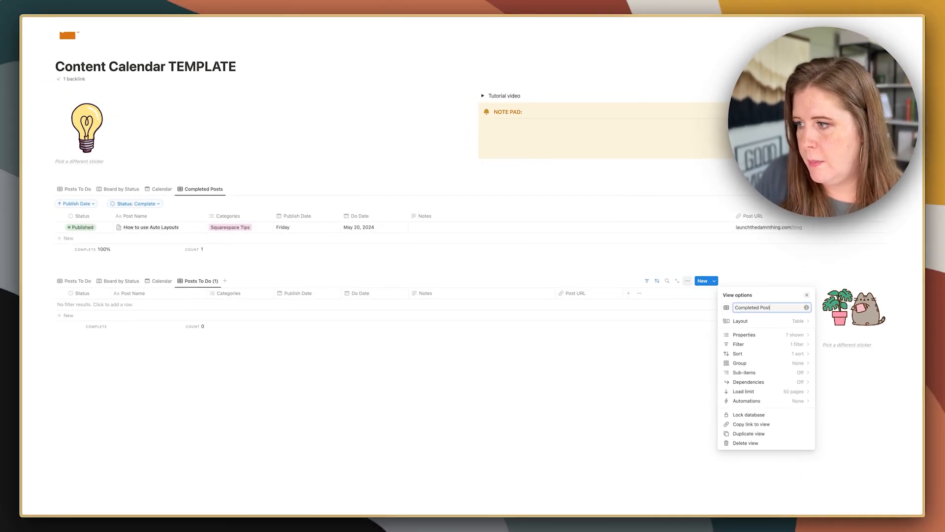
pyautogui.write('s')
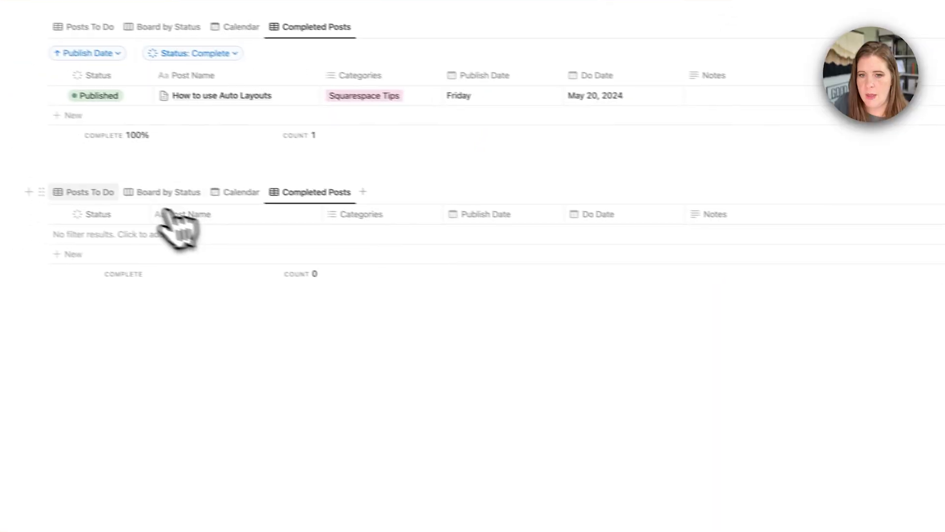
# Change the demo Posts To Do view's Status filter to the To-do and In progress groups, and save it for everyone
pyautogui.click(78, 281)
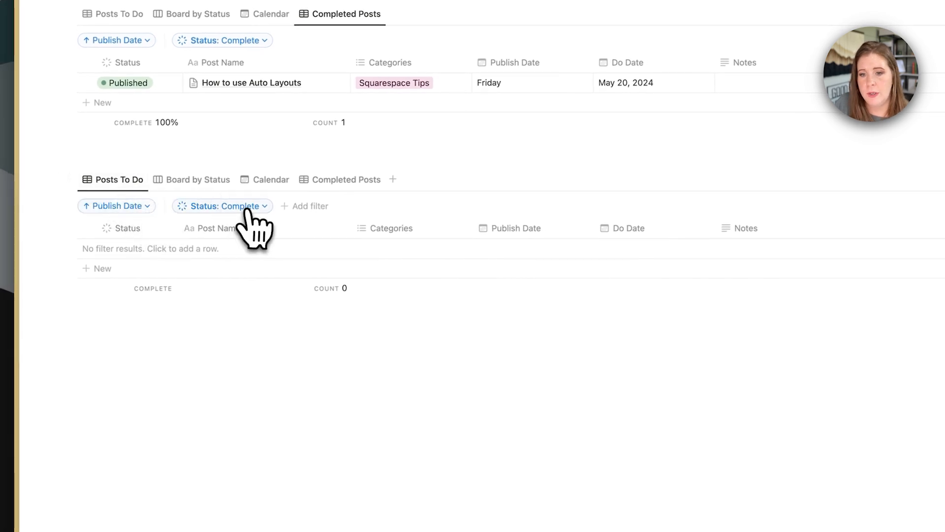
pyautogui.click(250, 207)
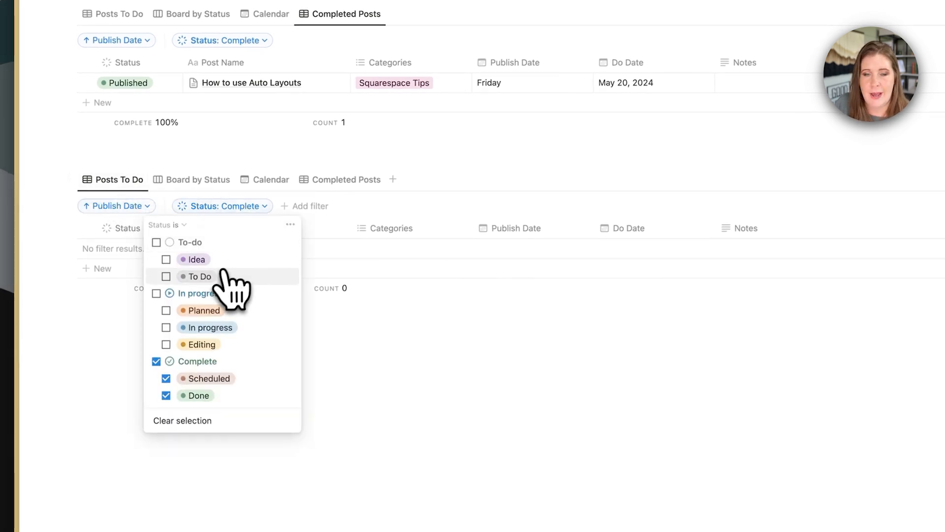
pyautogui.click(156, 361)
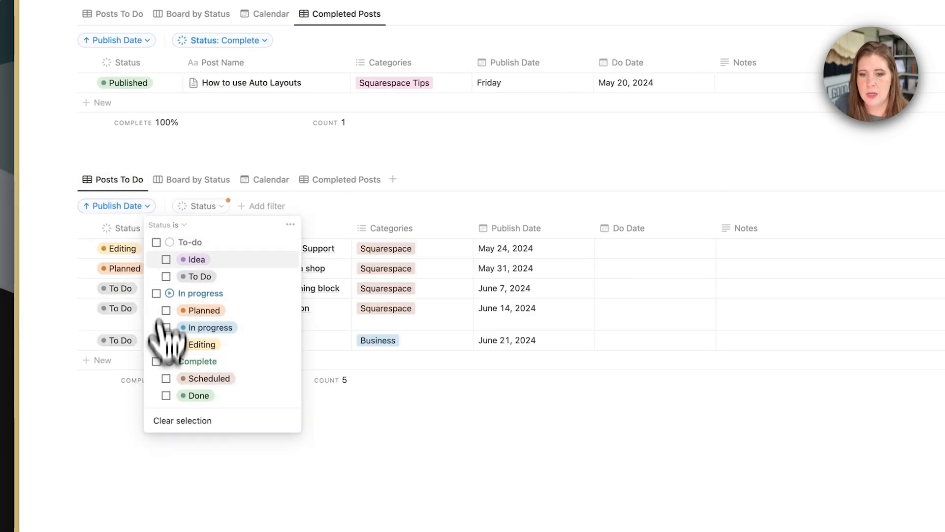
pyautogui.click(156, 242)
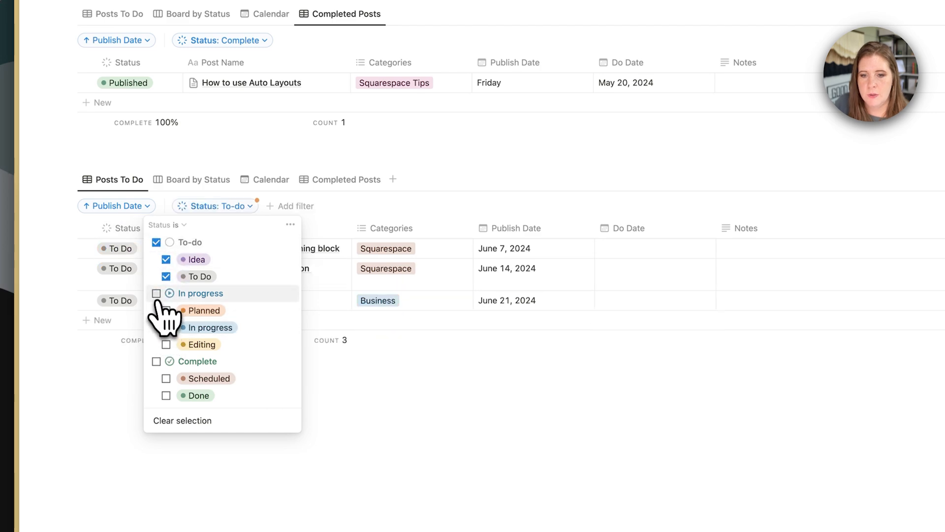
pyautogui.click(156, 293)
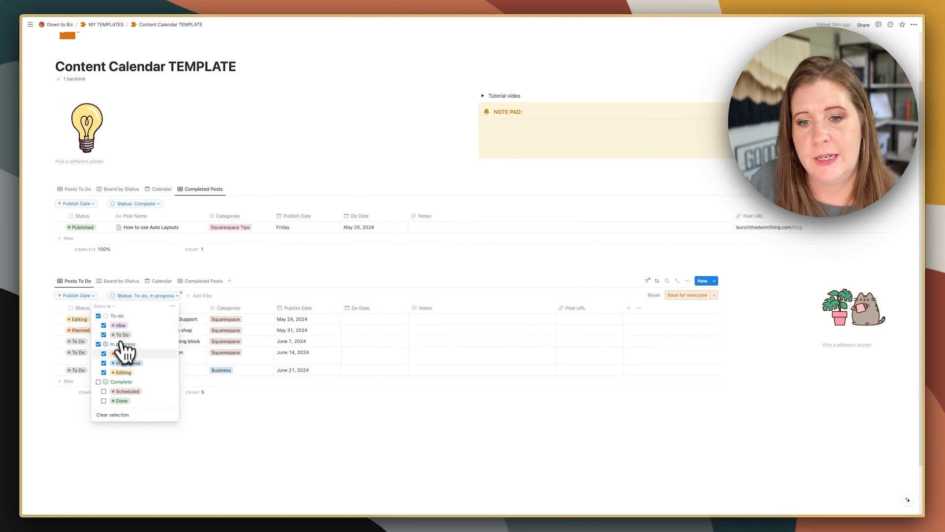
pyautogui.click(190, 429)
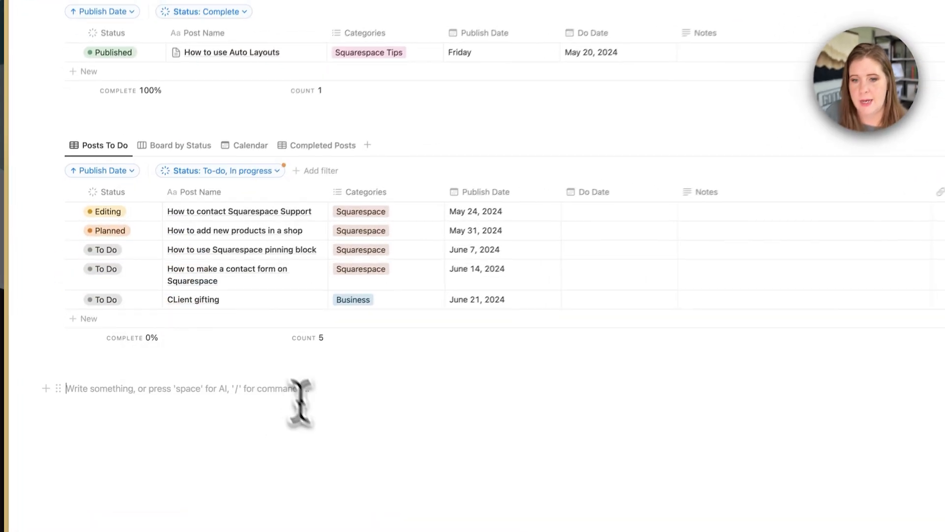
pyautogui.click(652, 254)
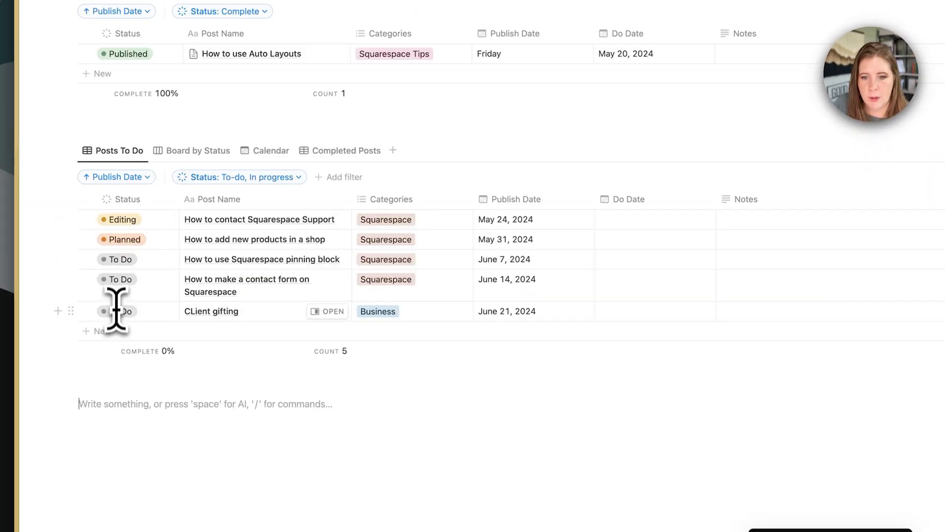
# Mark the "How to contact Squarespace Support" post as Done, check it in Completed Posts, and return to Posts To Do
pyautogui.click(121, 220)
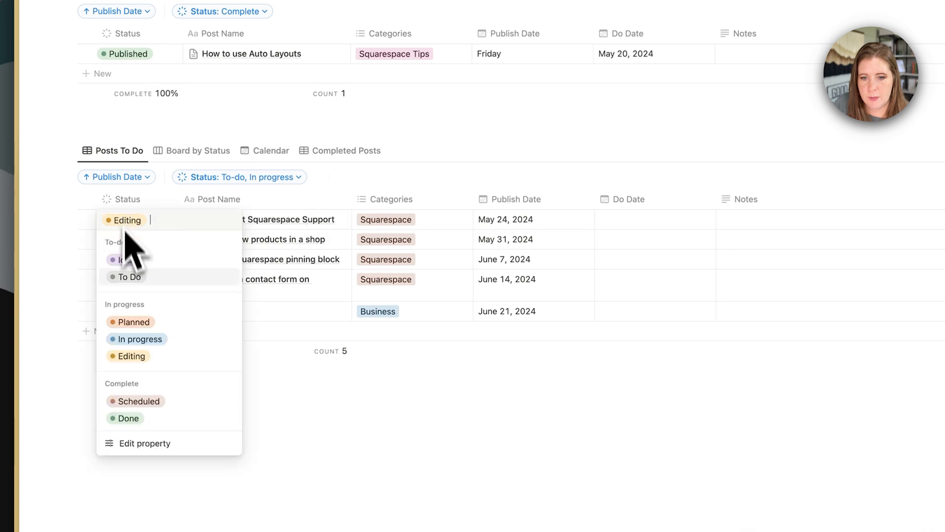
pyautogui.click(128, 423)
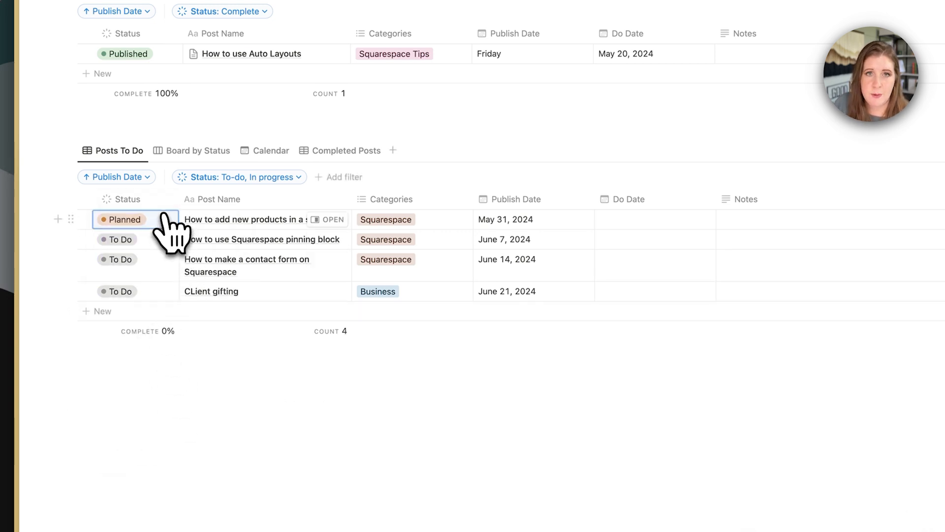
pyautogui.click(339, 151)
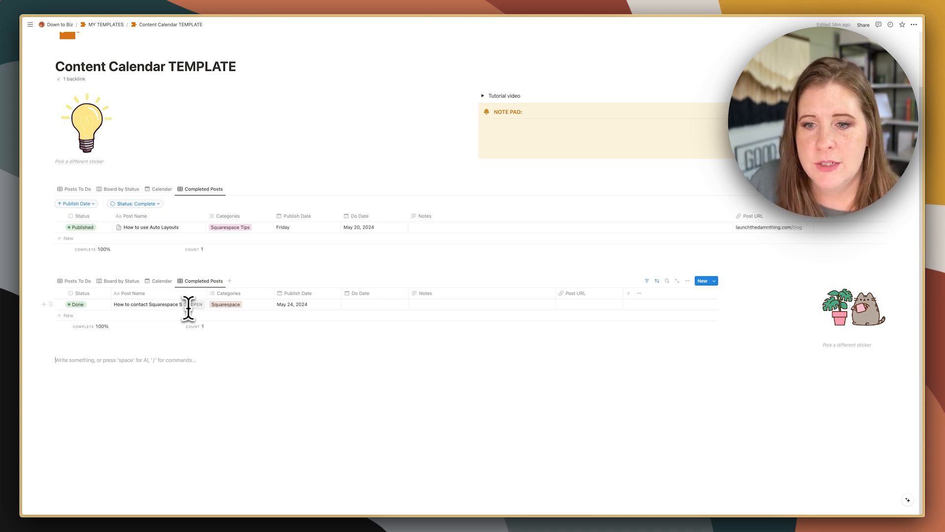
pyautogui.click(75, 280)
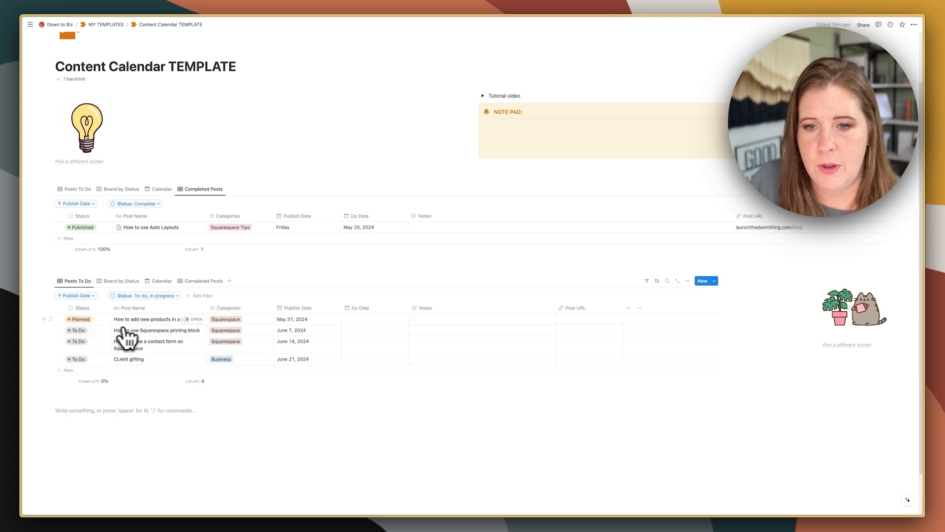
# In the "How to add new products in a shop" page, add the callout "INSERT IMAGE OF SPREADSHEET EXAMPLE HERE" with filler text below, and close the page
pyautogui.click(190, 319)
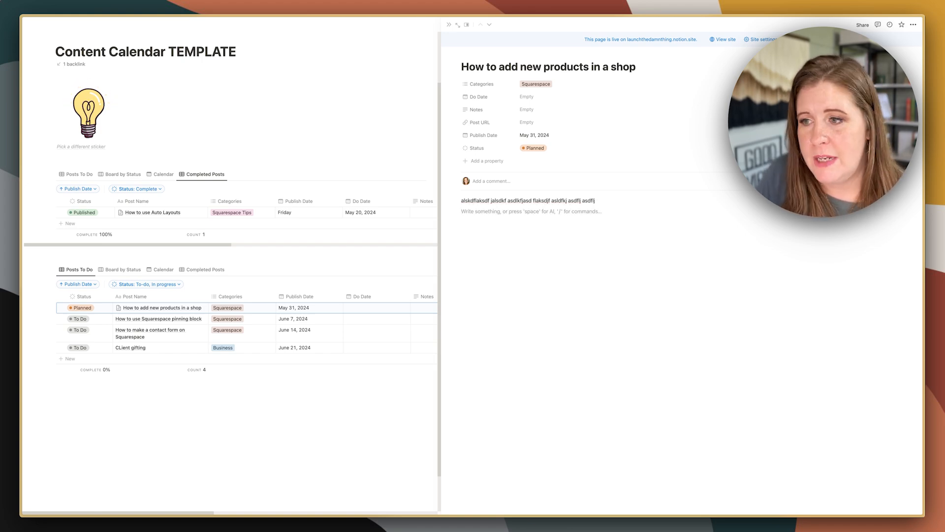
pyautogui.write('/call')
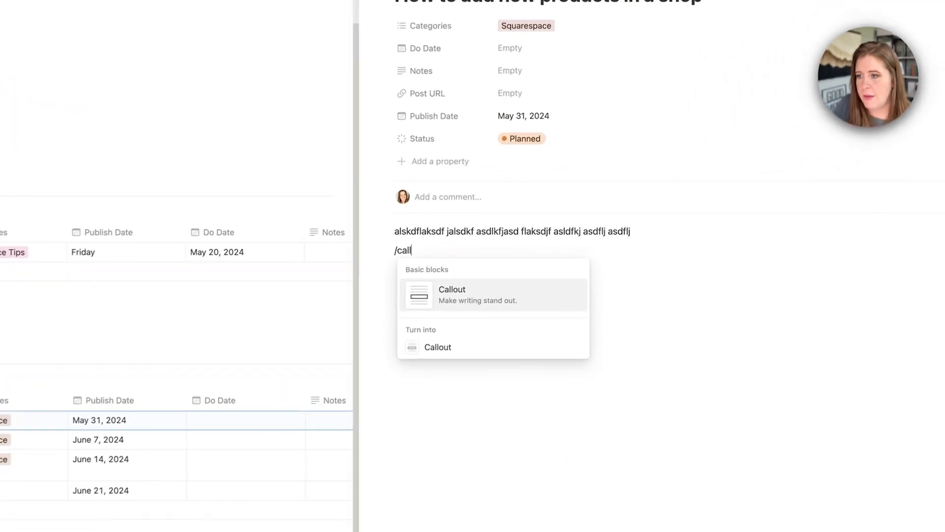
pyautogui.press('Return')
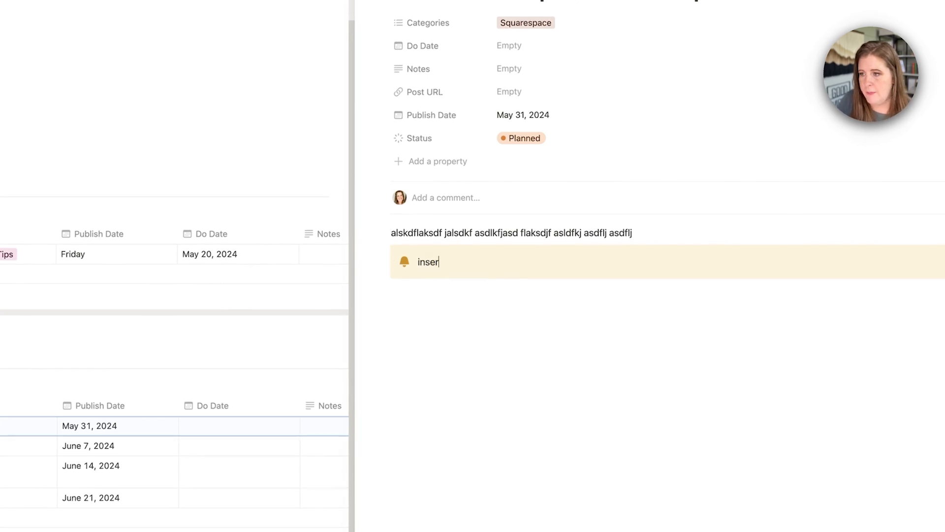
pyautogui.write('INSERT IMAGE OF SPREADSHEET EXAMPLE HERE')
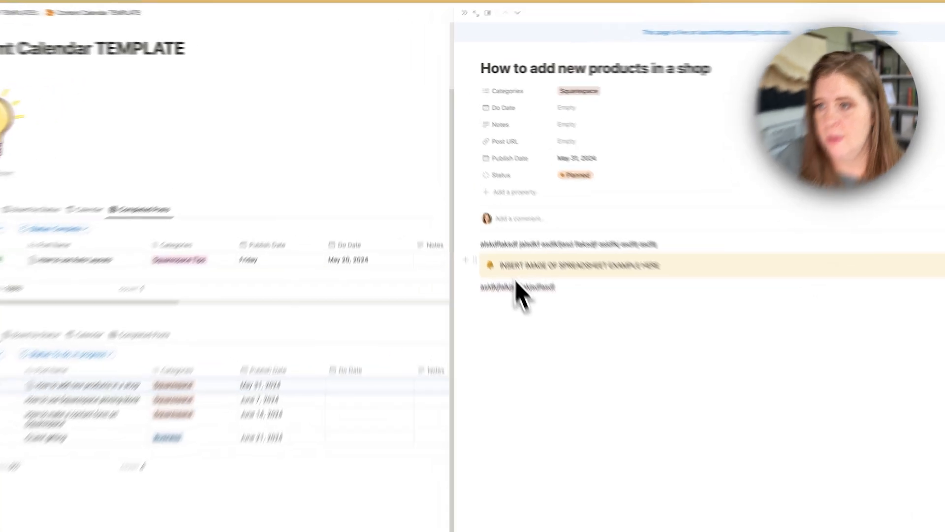
pyautogui.moveTo(516, 325); pyautogui.dragTo(470, 251)
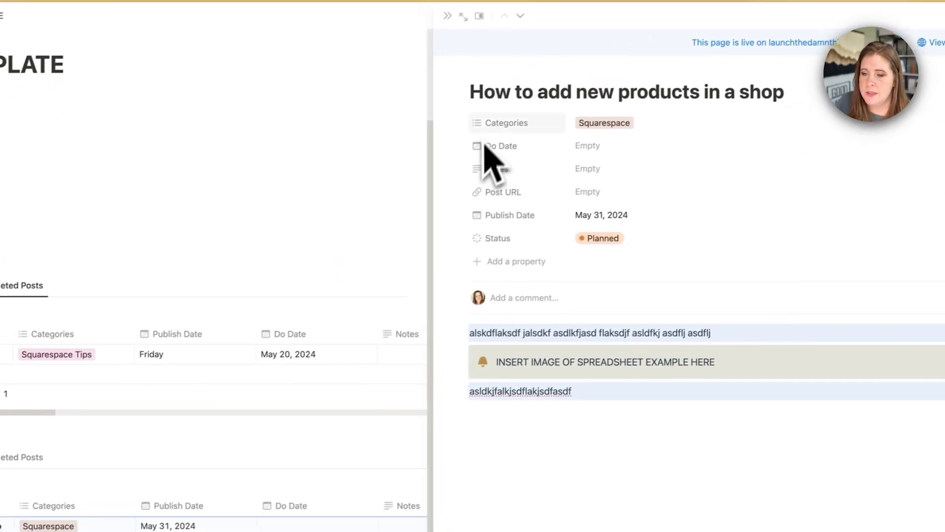
pyautogui.click(360, 437)
pyautogui.click(401, 443)
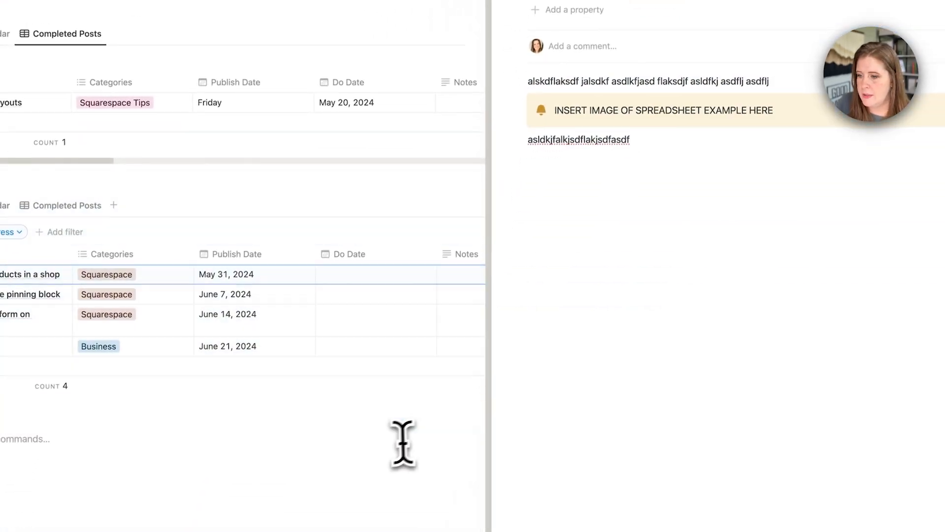
# Look through the demo Posts To Do table's view options, and reopen the "How to add new products in a shop" page
pyautogui.click(396, 25)
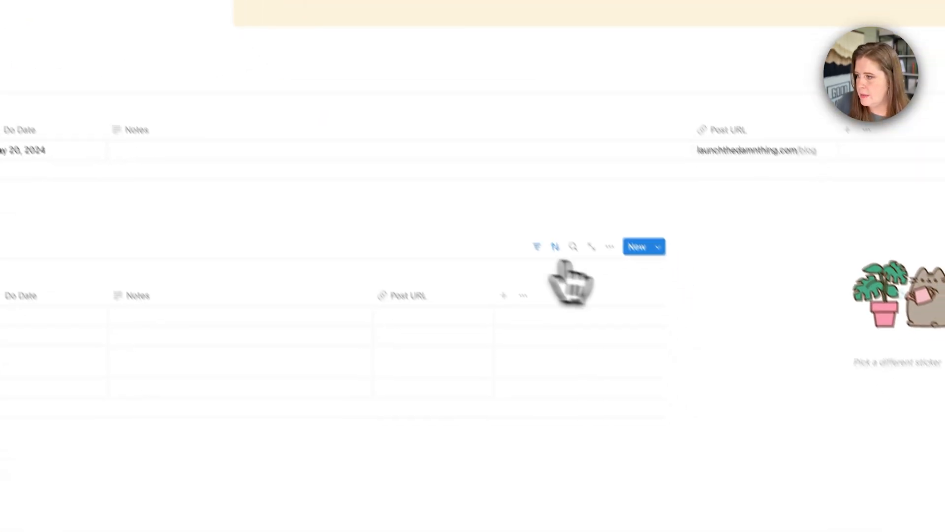
pyautogui.click(609, 247)
pyautogui.click(650, 284)
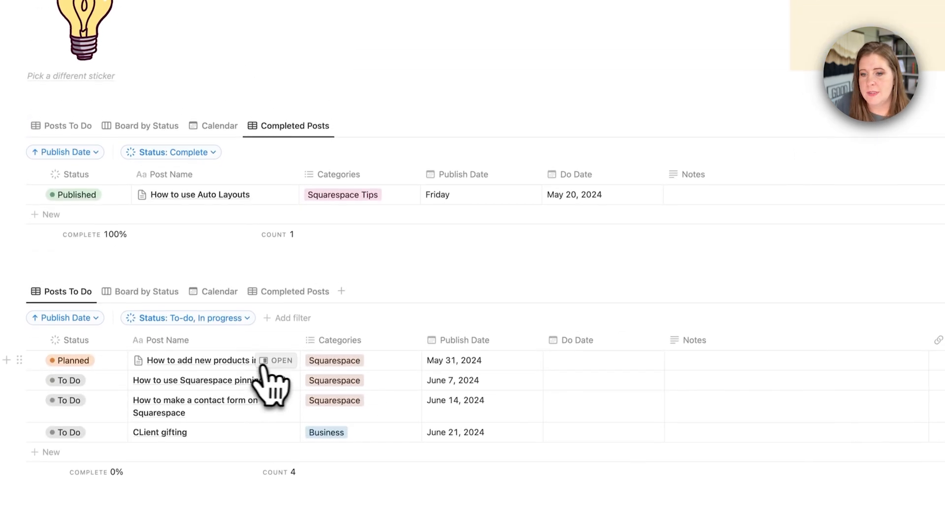
pyautogui.click(328, 234)
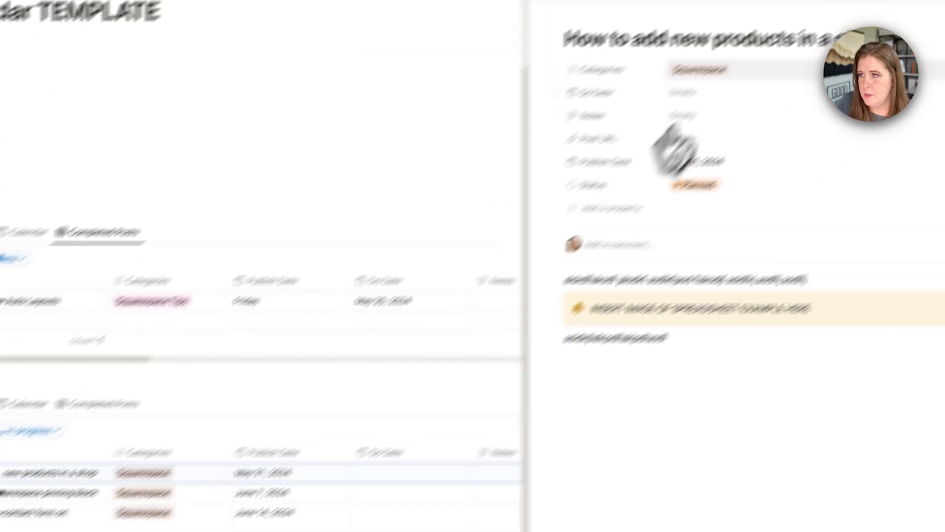
# Try a melting face emoji as the icon of the "How to add new products in a shop" page, and remove the icon again
pyautogui.click(613, 26)
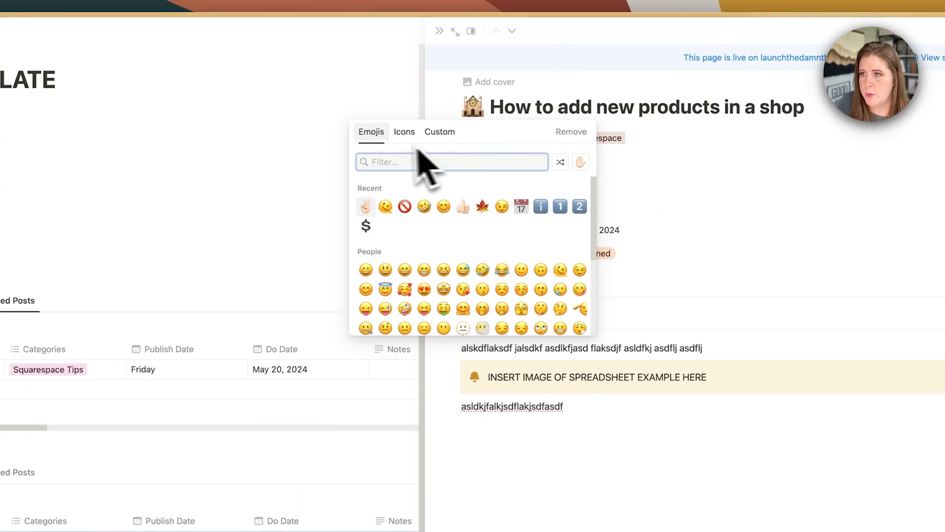
pyautogui.click(385, 206)
pyautogui.click(315, 394)
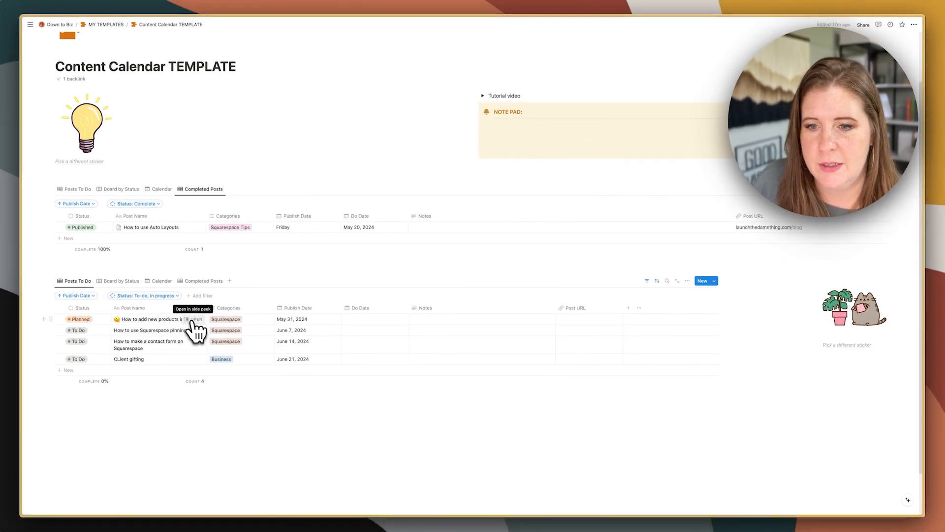
pyautogui.click(117, 319)
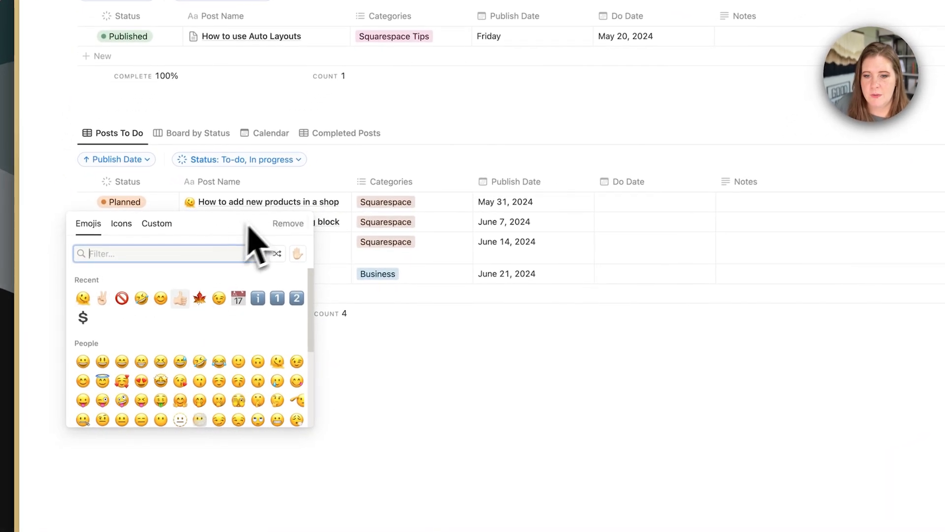
pyautogui.click(287, 223)
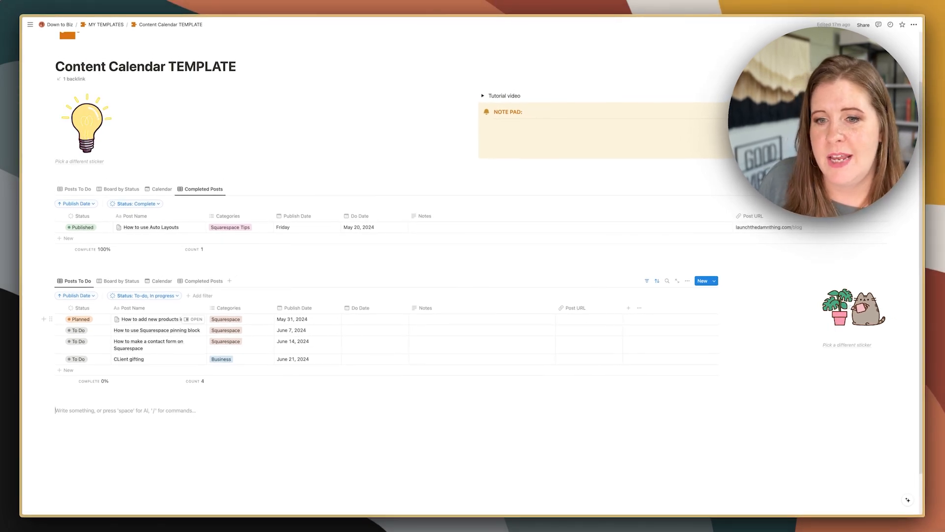
# Check the demo database's Calendar and Posts To Do views, and hide the Notes property in its Completed Posts view
pyautogui.click(161, 280)
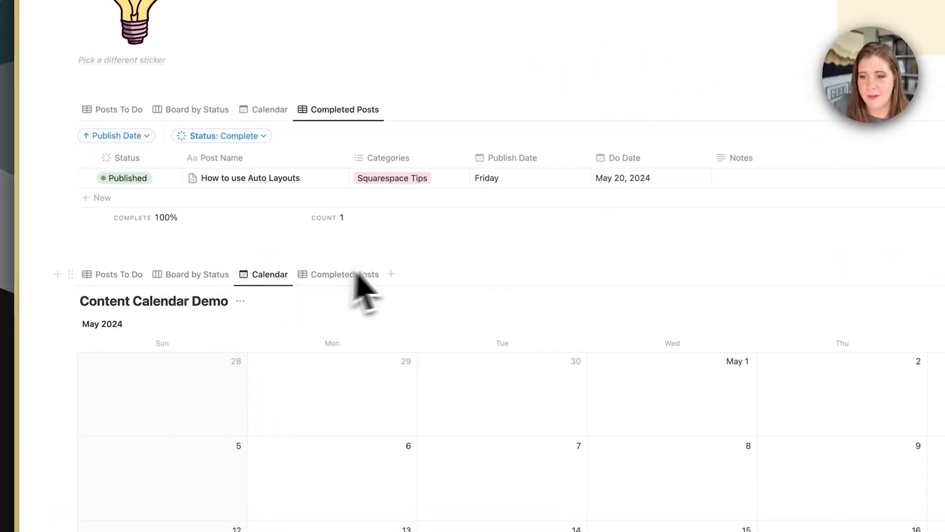
pyautogui.click(121, 276)
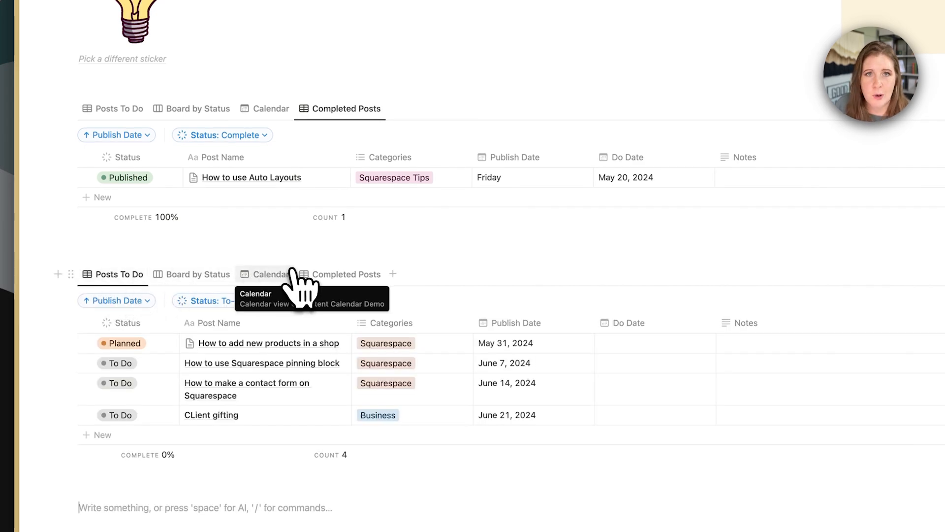
pyautogui.click(346, 274)
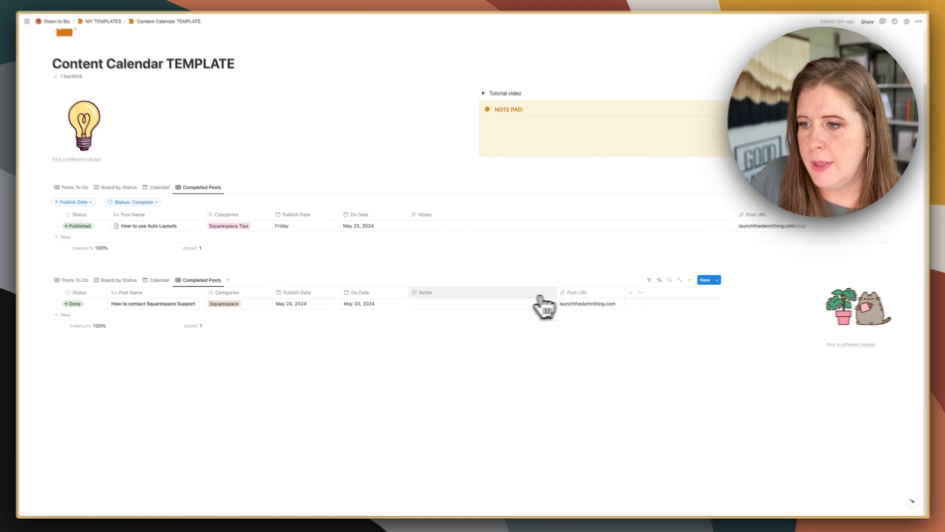
pyautogui.click(540, 294)
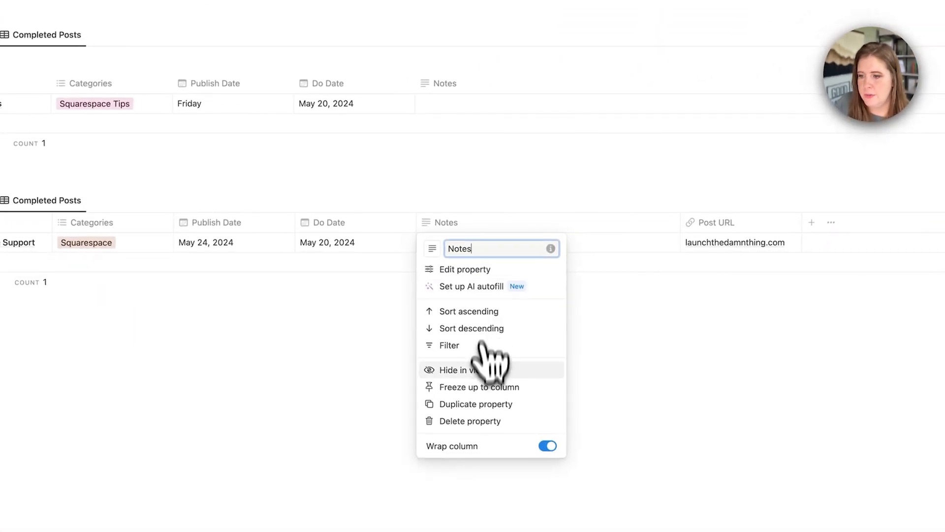
pyautogui.click(475, 375)
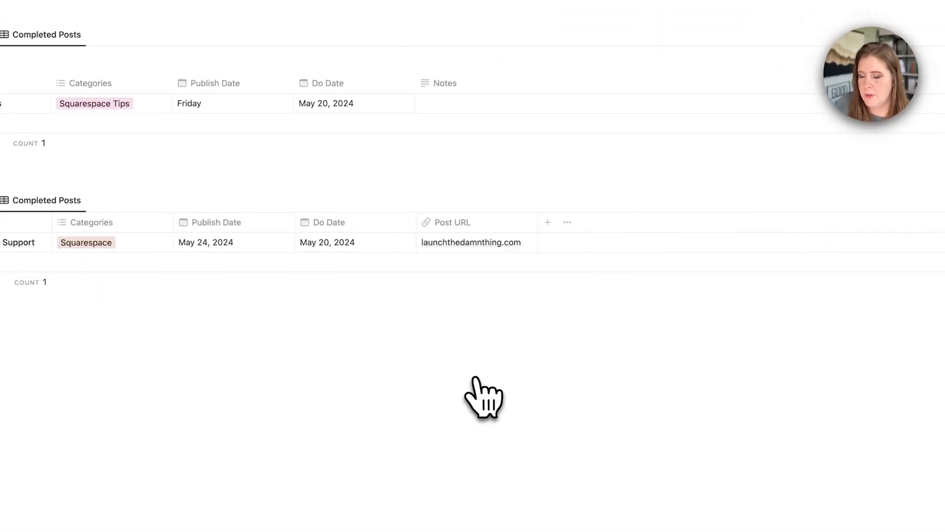
# Try hiding the Post URL property in the demo Completed Posts view, and undo it
pyautogui.click(487, 225)
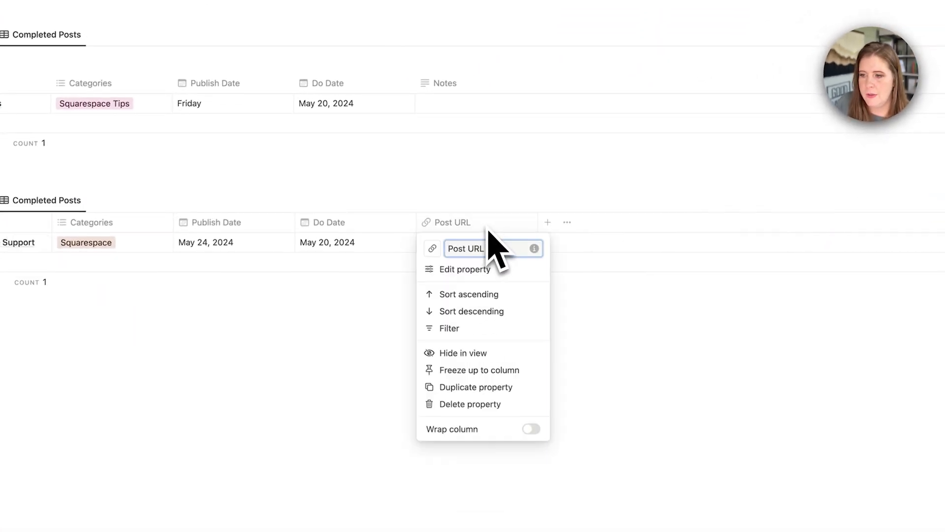
pyautogui.click(474, 357)
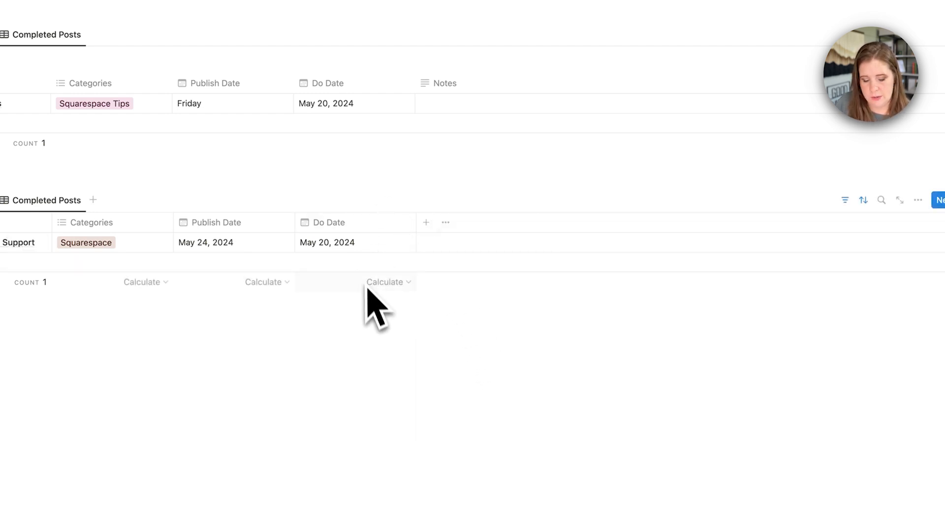
pyautogui.hotkey('ctrl', 'z')
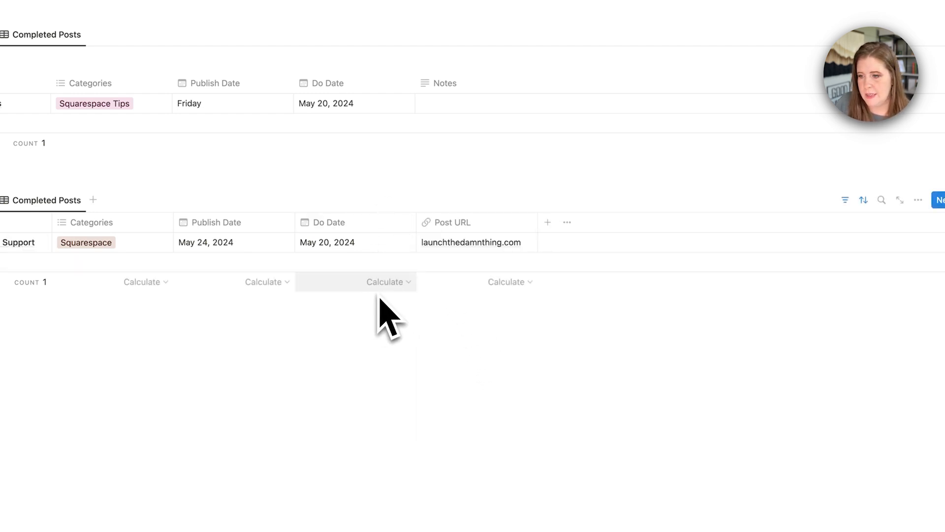
# Hide the Do Date property in the demo Completed Posts view, and look at the Categories property's options
pyautogui.click(352, 227)
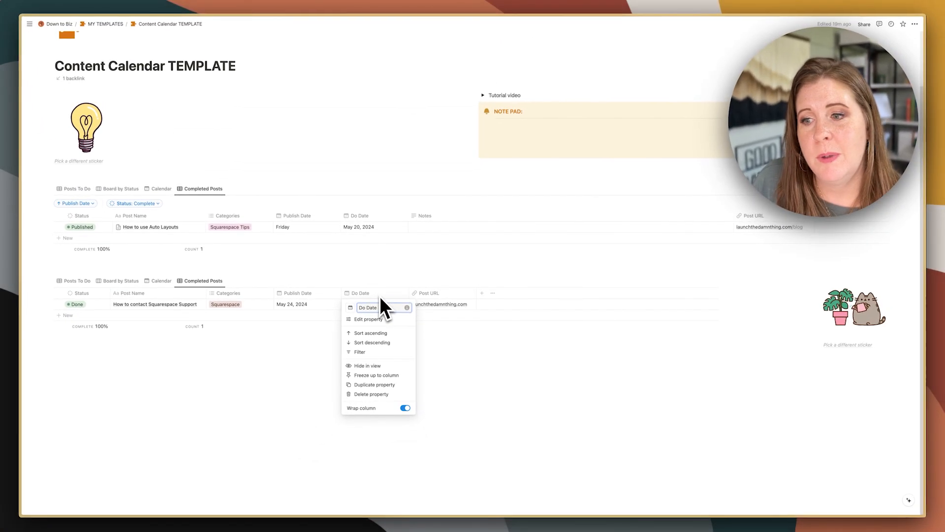
pyautogui.click(367, 365)
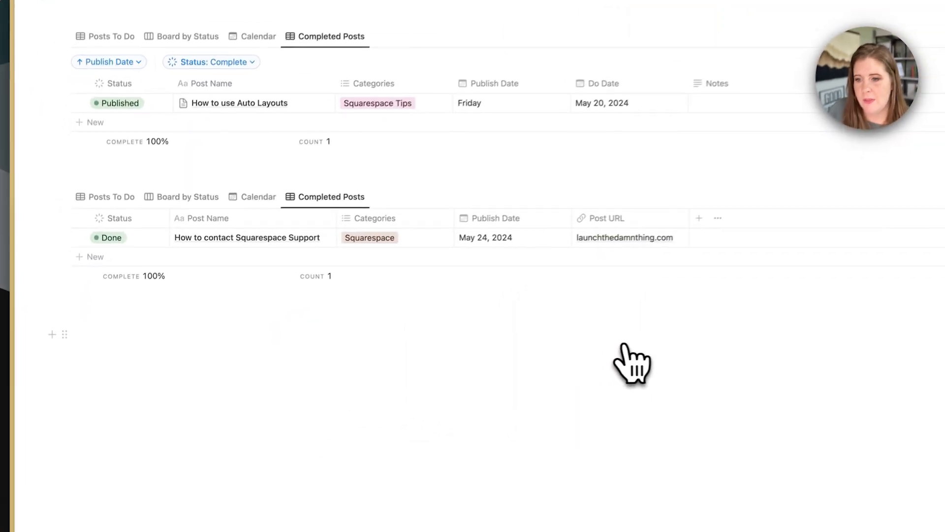
pyautogui.click(429, 214)
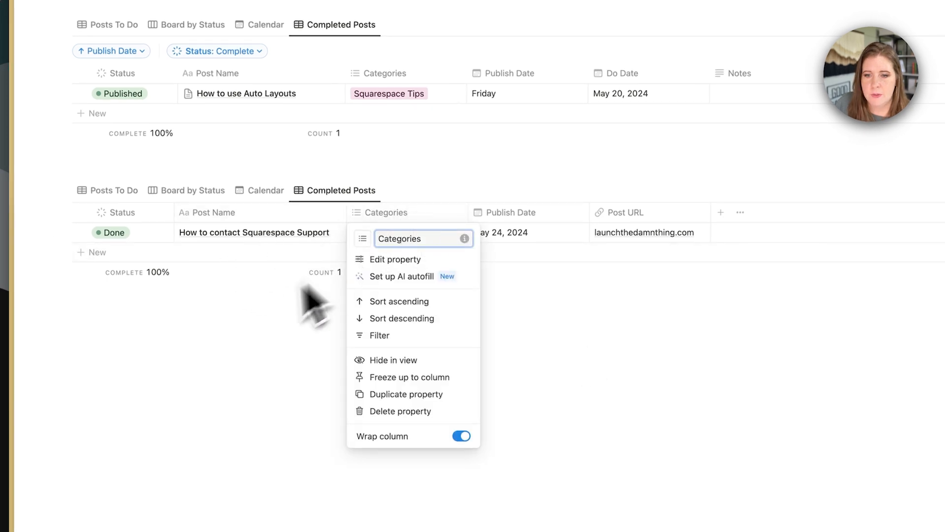
pyautogui.click(249, 325)
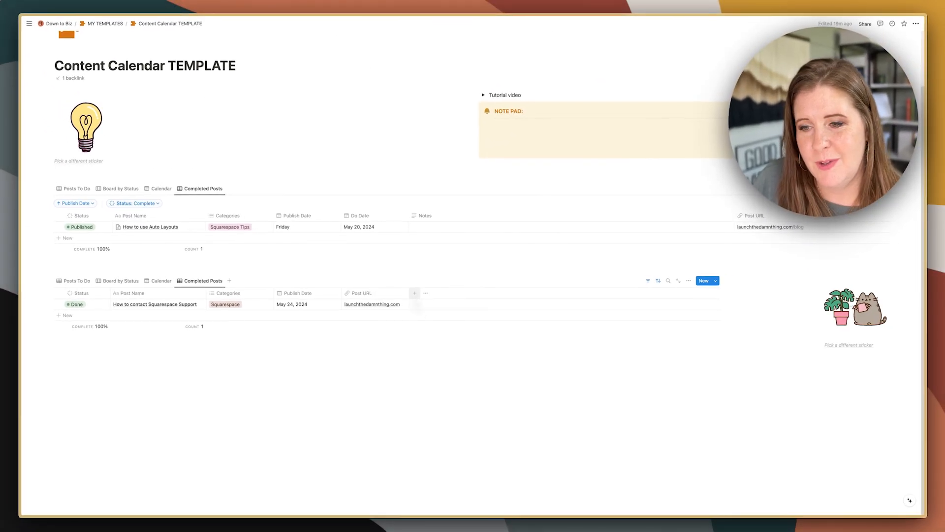
# Return both databases to their Posts To Do views, and delete the demo content calendar database
pyautogui.click(74, 280)
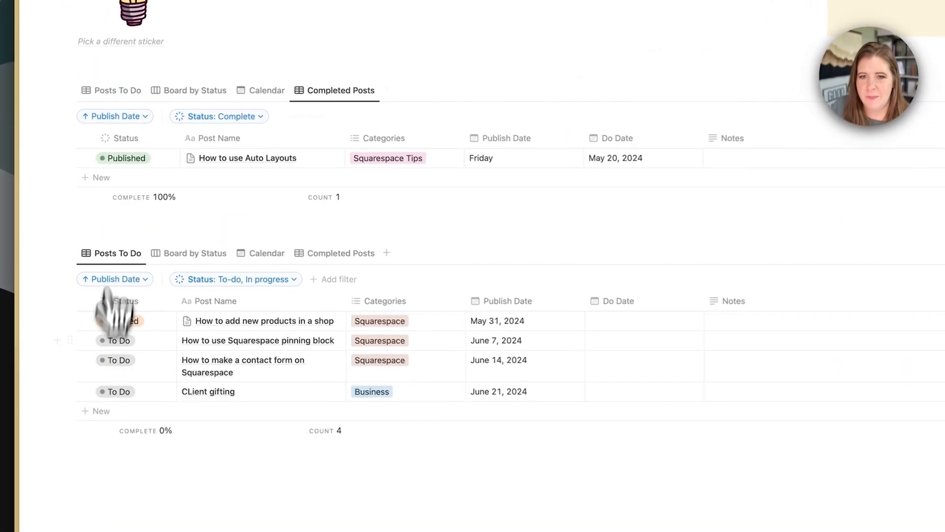
pyautogui.click(74, 189)
pyautogui.click(71, 257)
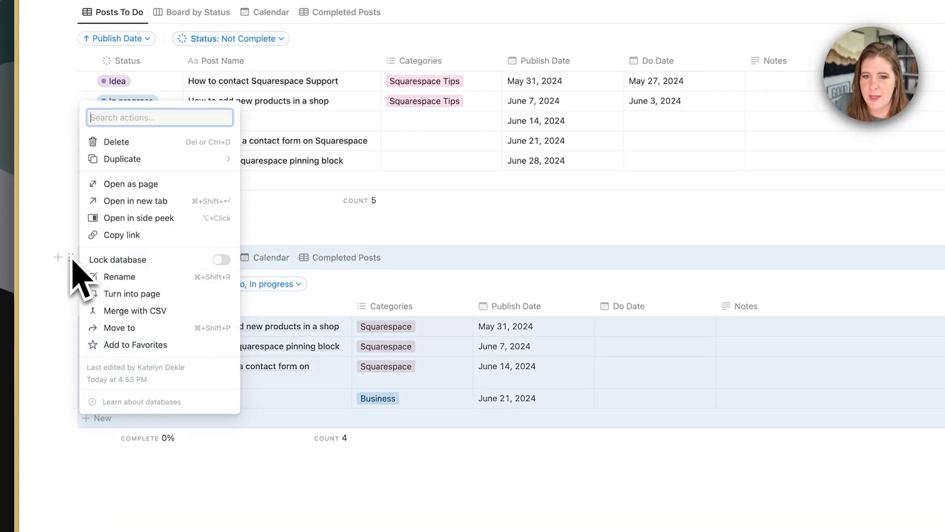
pyautogui.click(115, 143)
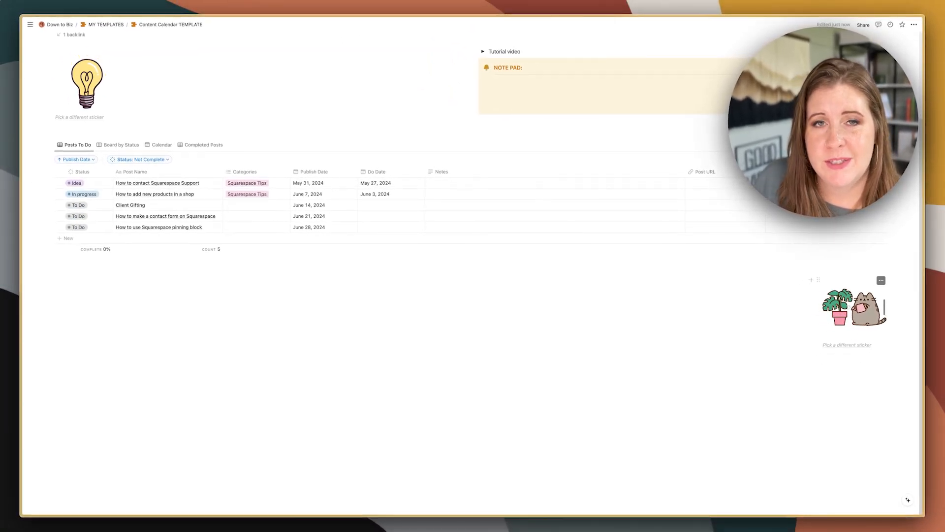
# Place a copy of the light bulb sticker below the cat sticker and align it to the right
pyautogui.click(165, 280)
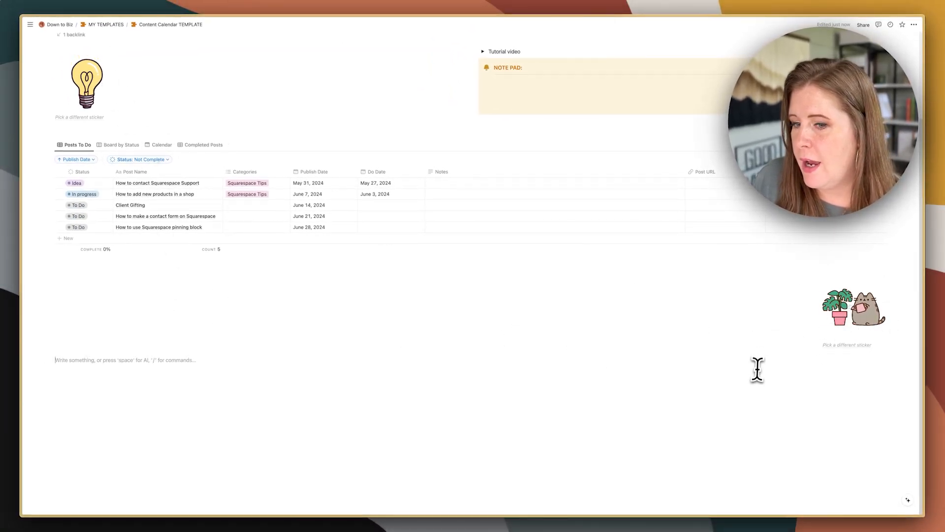
pyautogui.click(51, 52)
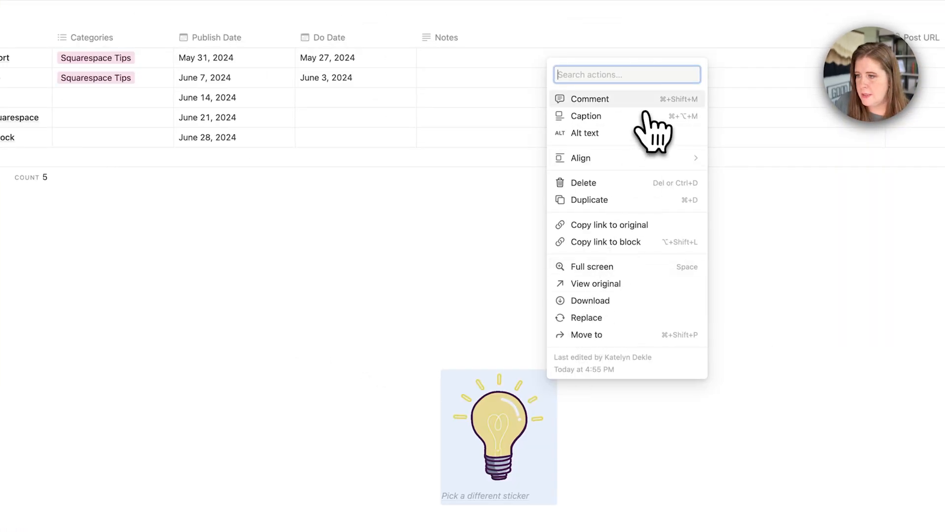
pyautogui.moveTo(623, 166)
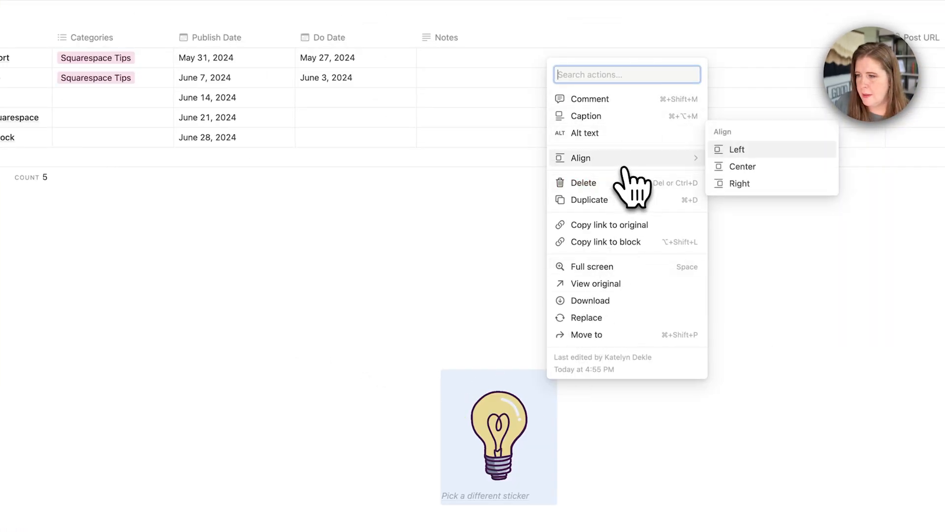
pyautogui.click(739, 183)
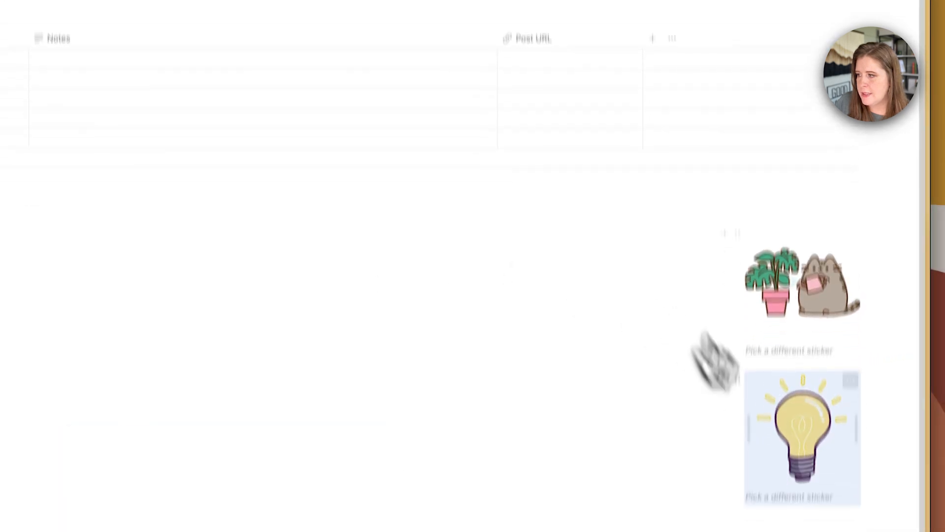
pyautogui.scroll(-3, 714, 362)
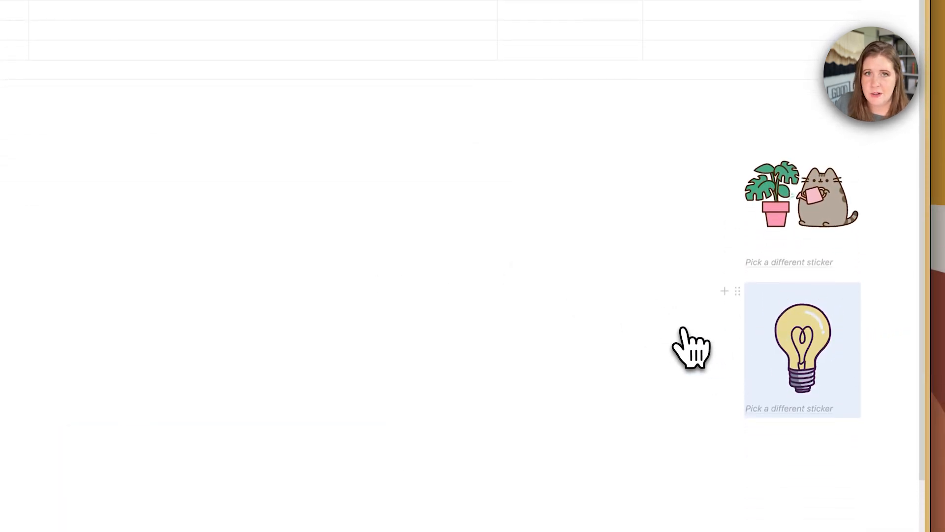
# Browse GIPHY for a replacement for the copied light bulb sticker, close it without picking one, and delete the copy
pyautogui.click(738, 292)
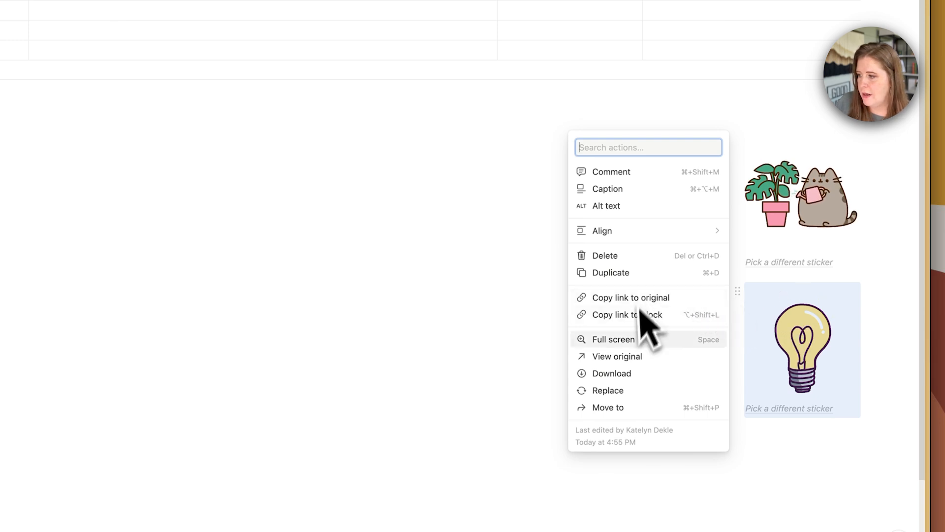
pyautogui.click(620, 388)
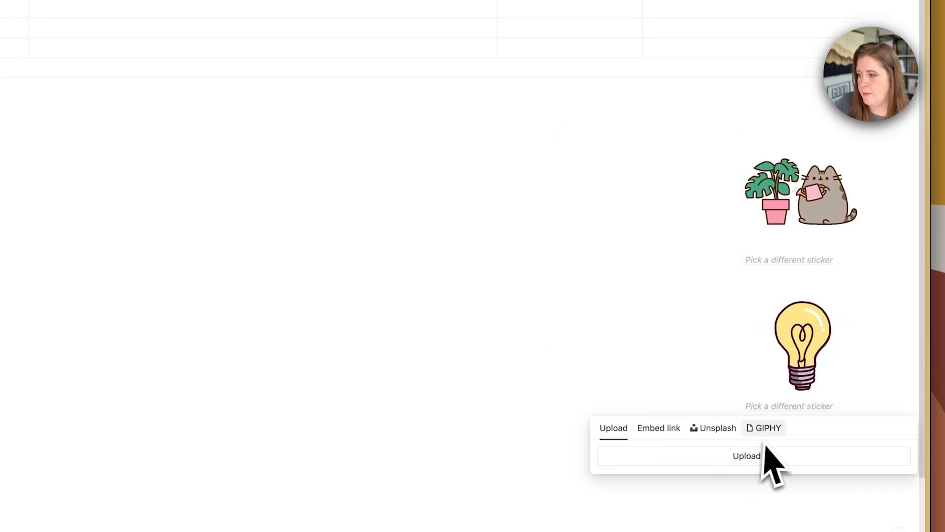
pyautogui.click(761, 427)
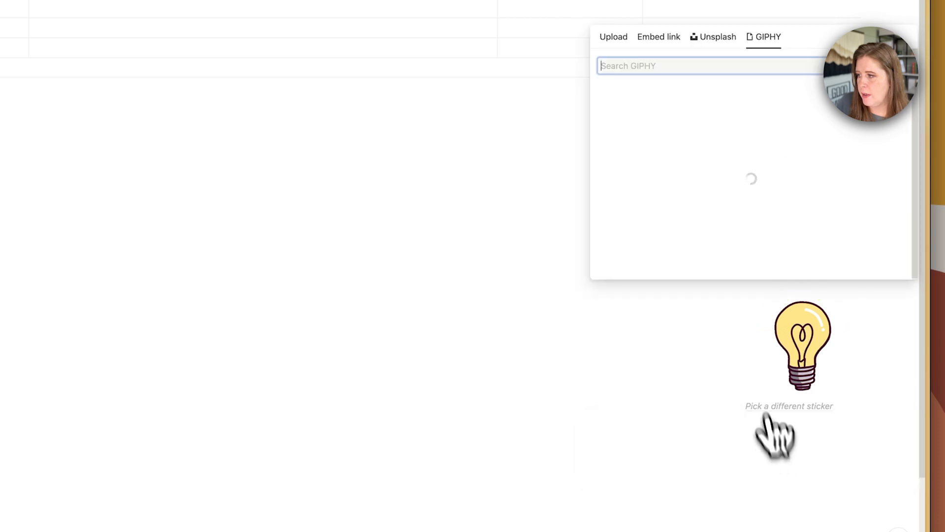
pyautogui.scroll(3, 695, 172)
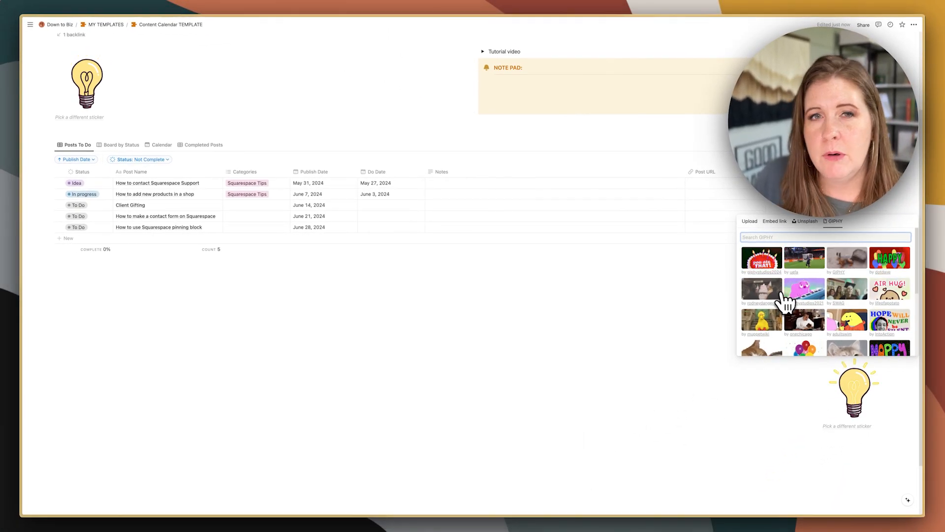
pyautogui.scroll(-2, 786, 326)
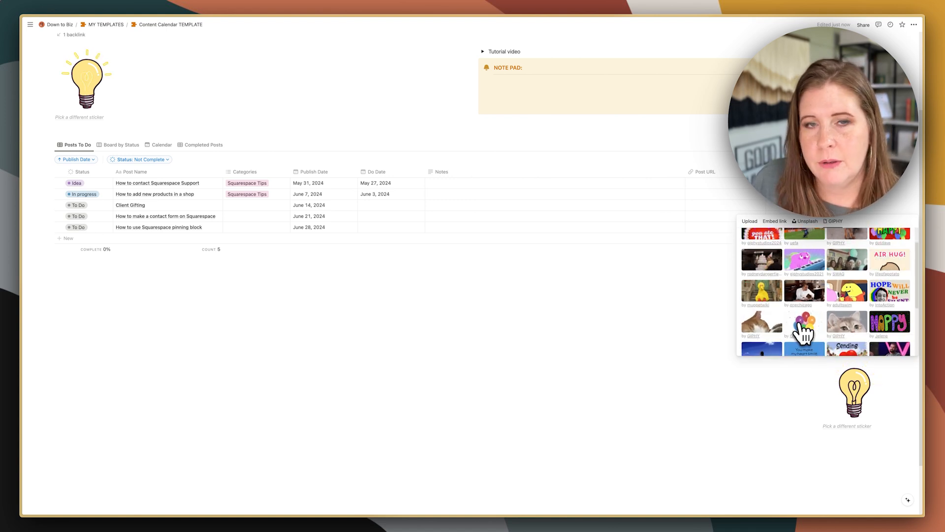
pyautogui.scroll(-3, 802, 335)
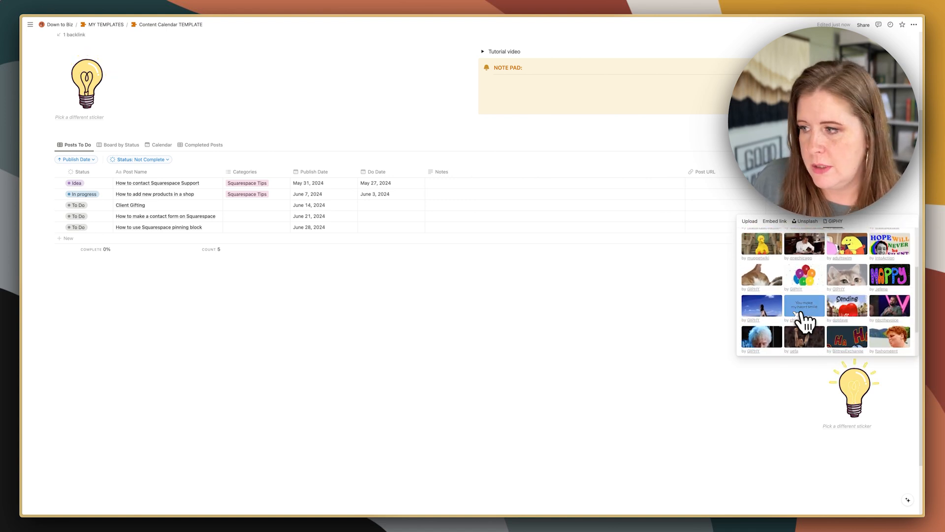
pyautogui.click(685, 337)
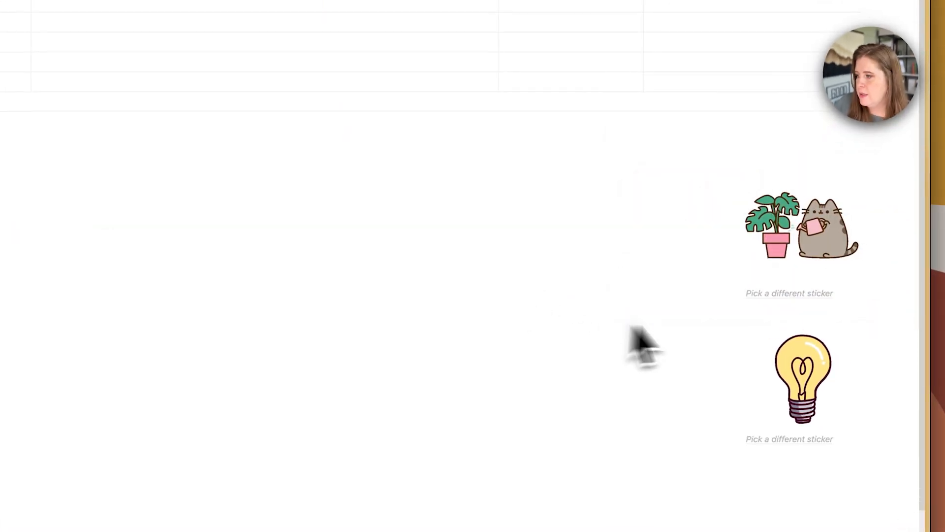
pyautogui.click(744, 322)
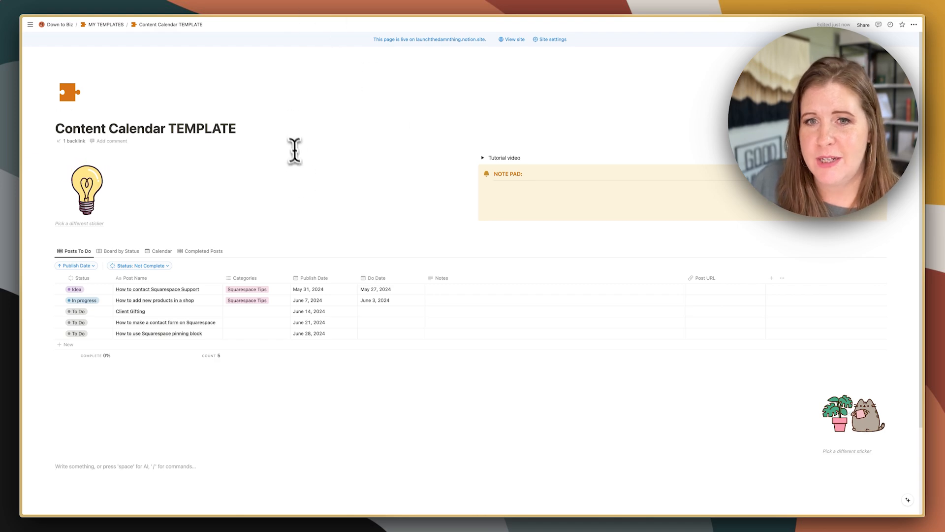
pyautogui.click(71, 94)
pyautogui.click(140, 103)
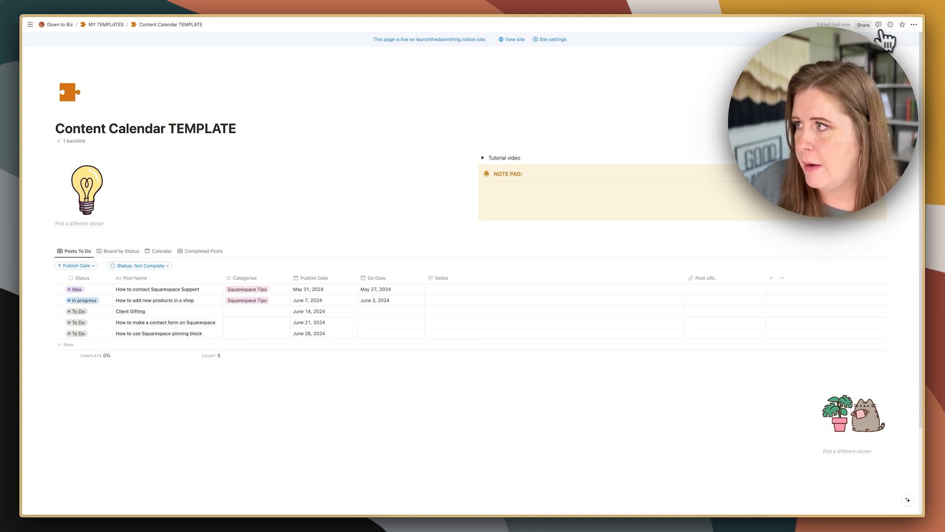
# Turn off Allow duplicate as template in the Content Calendar TEMPLATE page's publish settings
pyautogui.click(863, 25)
pyautogui.click(783, 40)
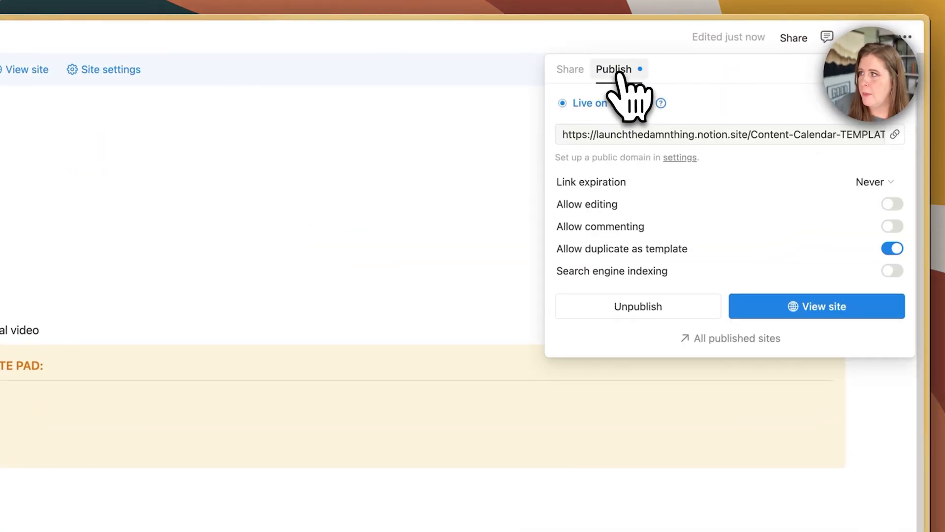
pyautogui.click(894, 249)
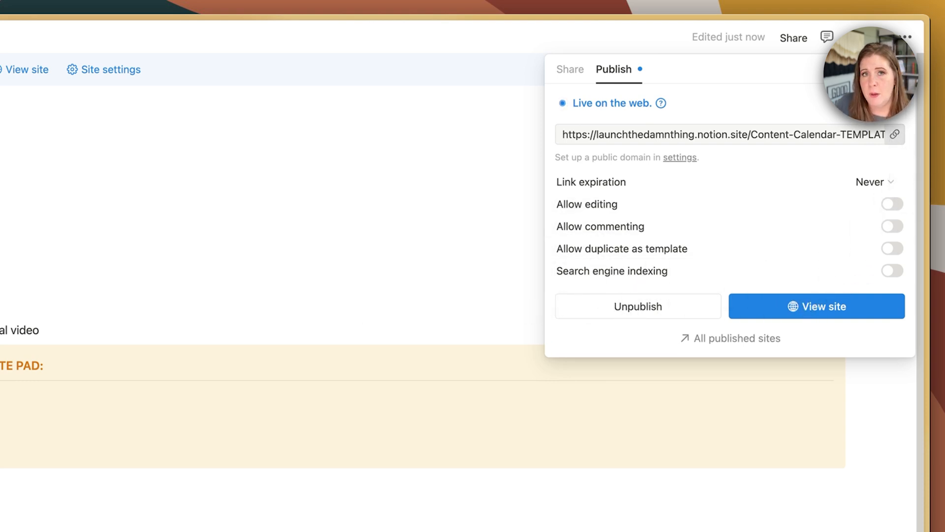
# View the published Content Calendar TEMPLATE site, and open and close its Client Gifting post
pyautogui.click(815, 307)
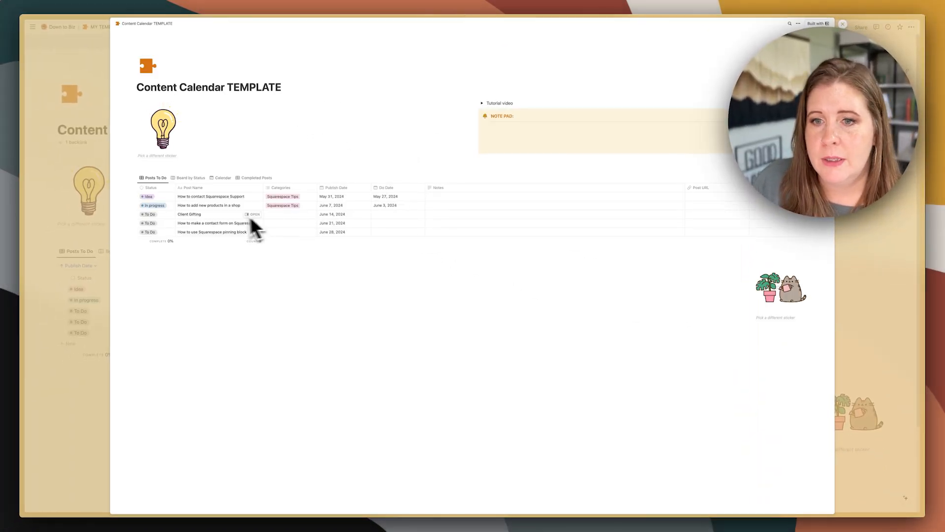
pyautogui.click(251, 215)
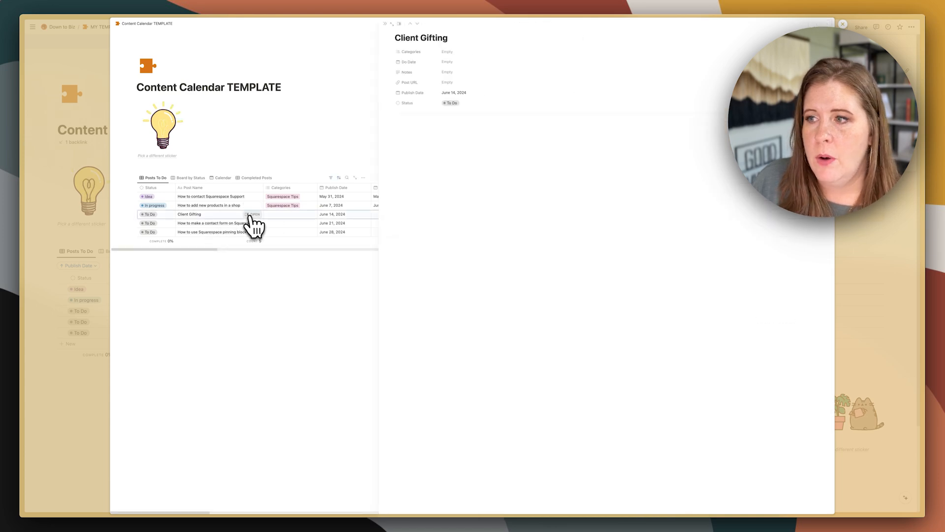
pyautogui.click(385, 24)
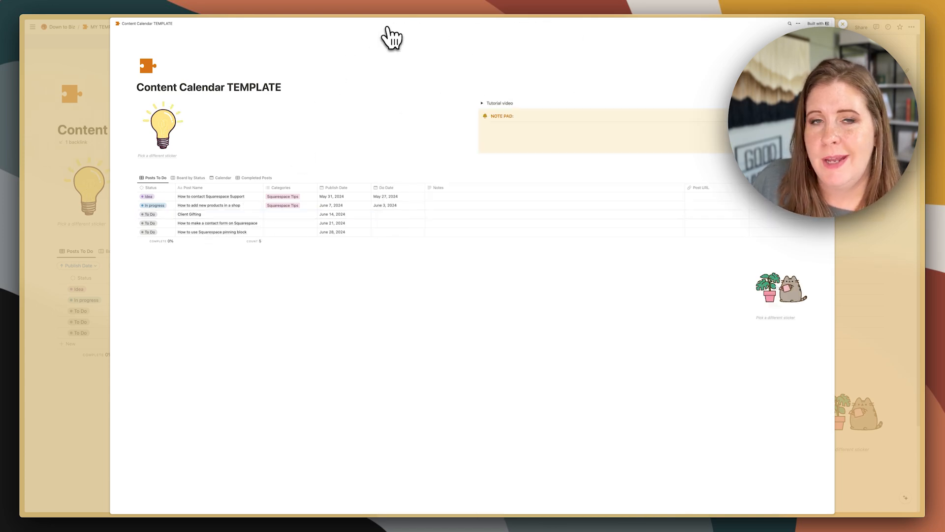